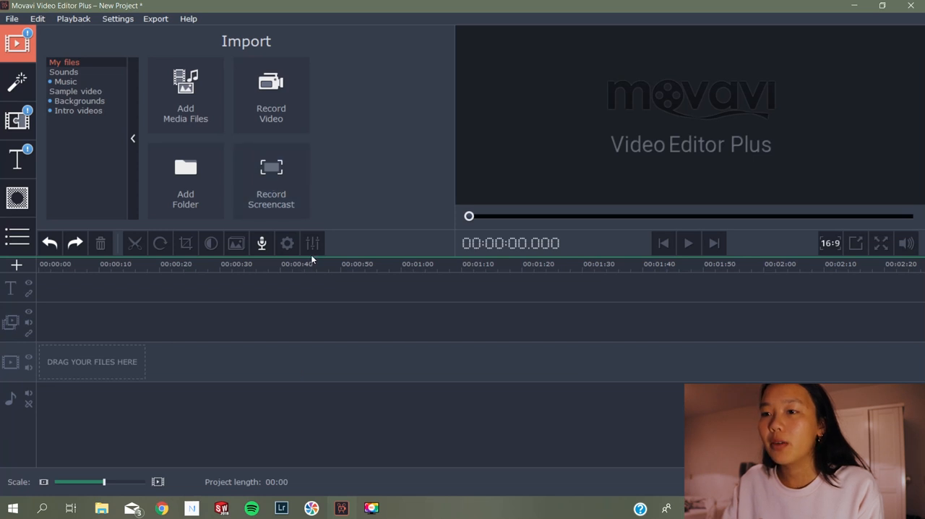
Import all the media files from the Video clips folder into the project
{"action": "left_click", "coordinate": [185, 94]}
{"action": "left_click", "coordinate": [146, 104]}
{"action": "key", "text": "ctrl+a"}
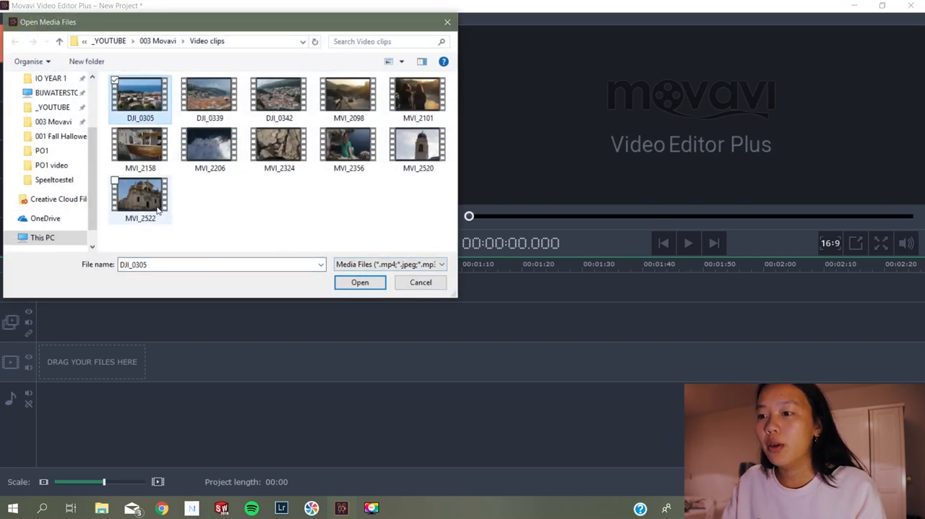
{"action": "left_click", "coordinate": [369, 282]}
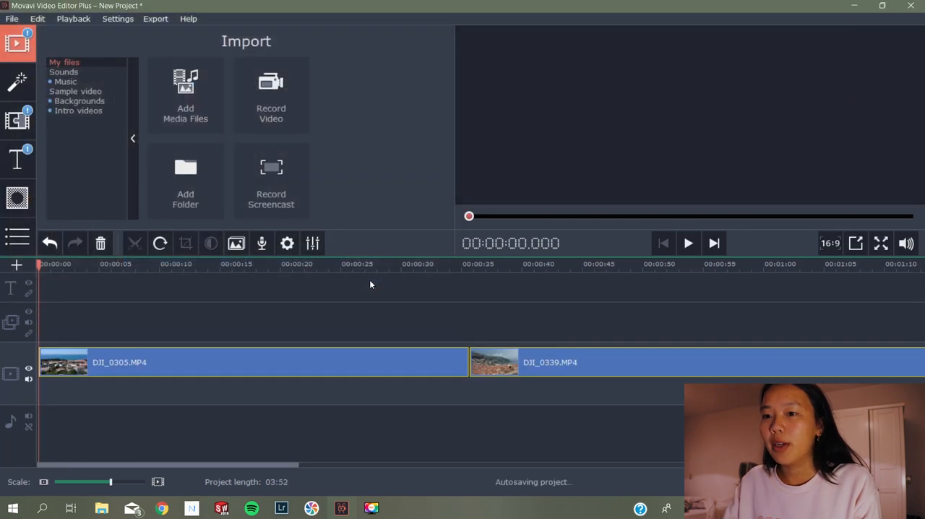
Deselect the imported clips and add an extra video track to the timeline
{"action": "left_click_drag", "start_coordinate": [39, 265], "coordinate": [91, 276]}
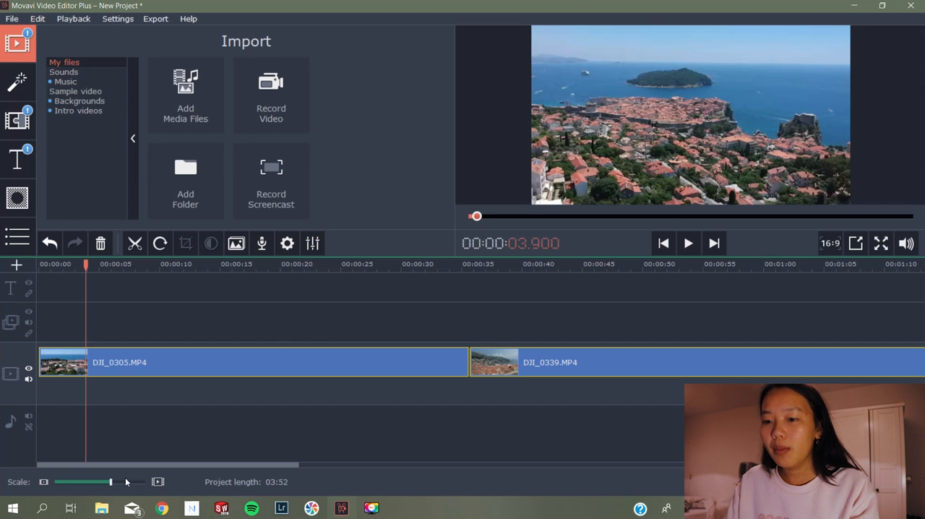
{"action": "left_click", "coordinate": [94, 479]}
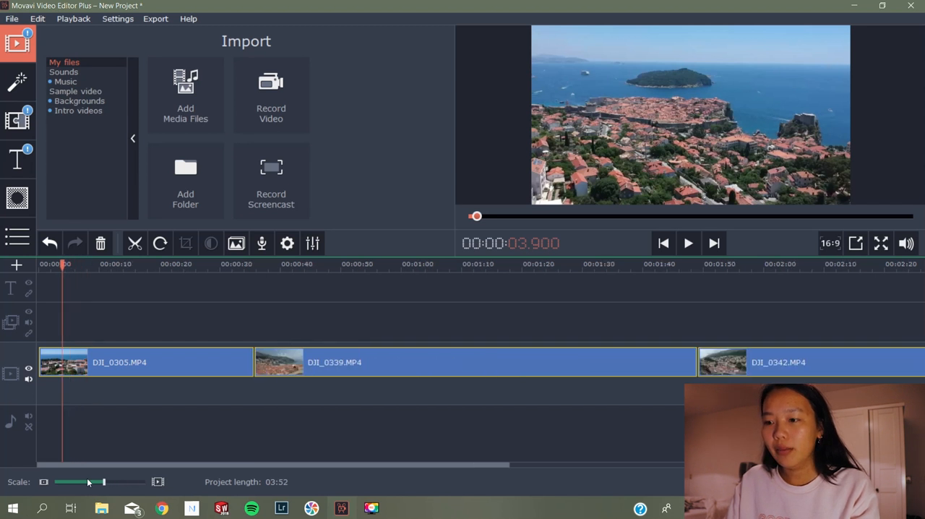
{"action": "left_click", "coordinate": [100, 320]}
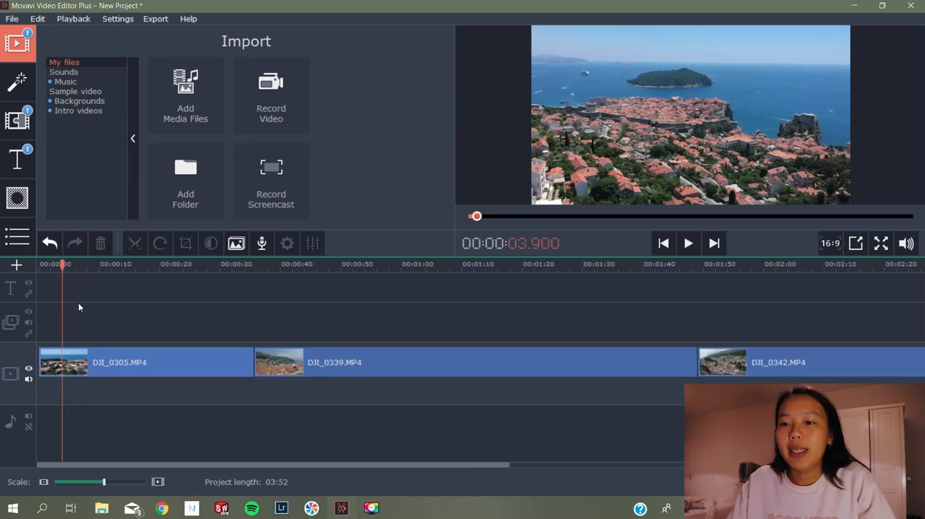
{"action": "left_click", "coordinate": [24, 272]}
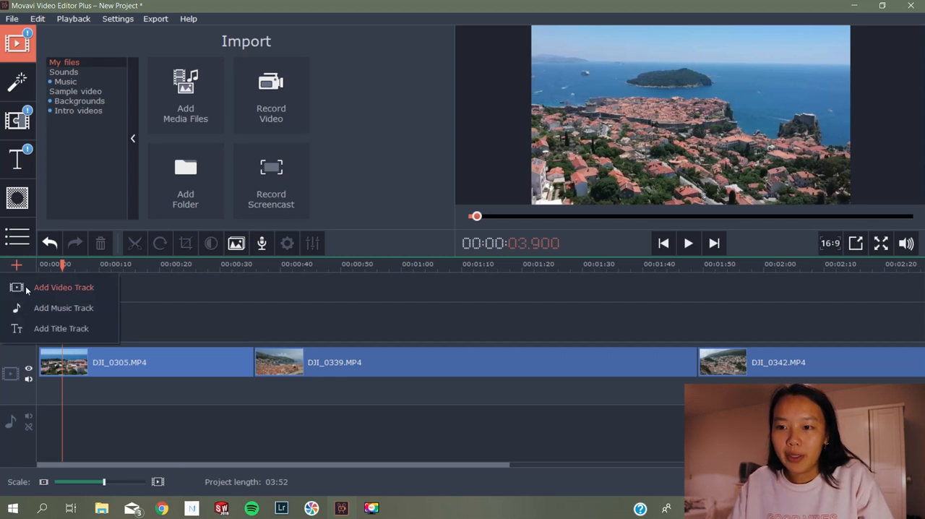
{"action": "left_click", "coordinate": [26, 289]}
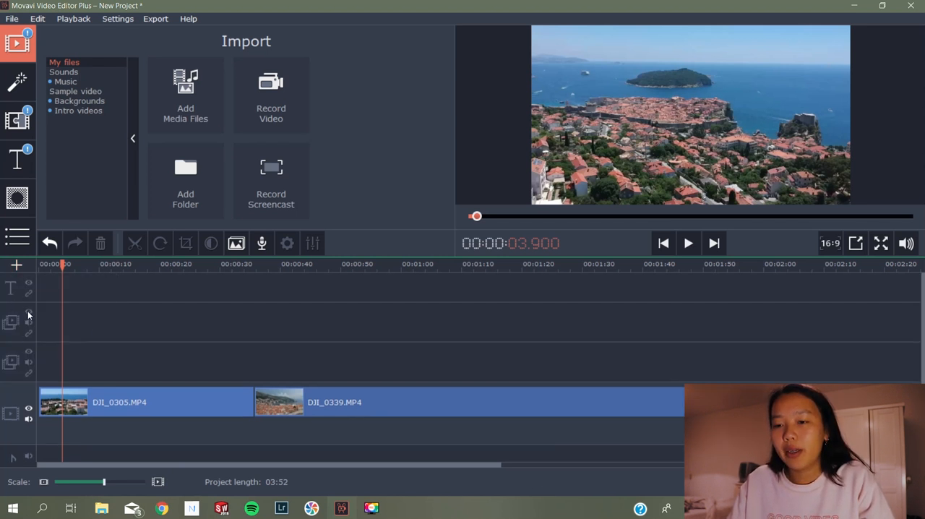
Move the clip DJI_0339.MP4 to the uppermost overlay video track, starting at about 9.5 seconds, and scrub through the overlap
{"action": "left_click", "coordinate": [170, 399]}
{"action": "left_click", "coordinate": [300, 403]}
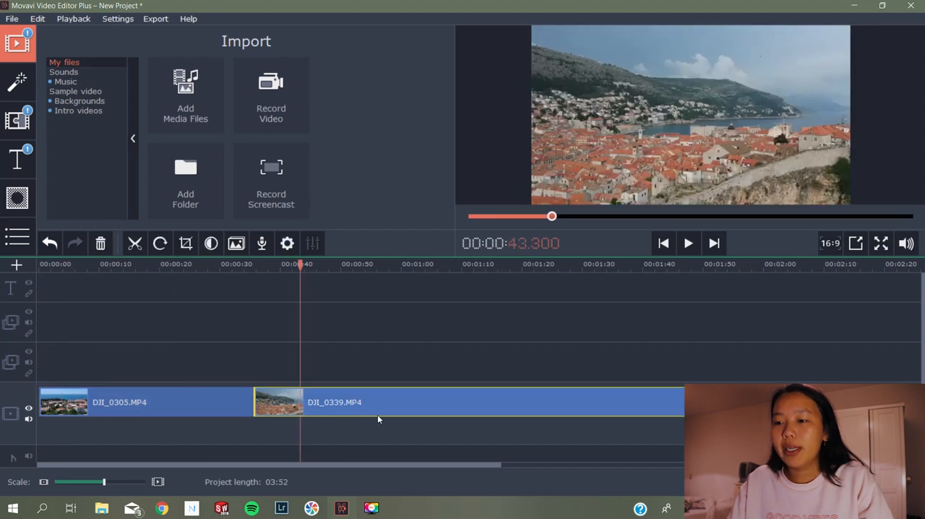
{"action": "left_click", "coordinate": [353, 401]}
{"action": "left_click_drag", "start_coordinate": [340, 401], "coordinate": [219, 334]}
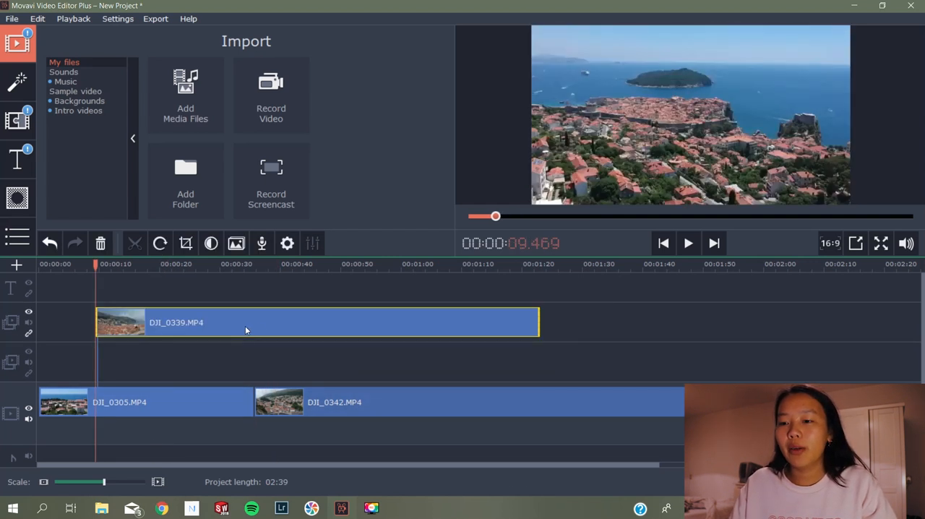
{"action": "left_click_drag", "start_coordinate": [95, 265], "coordinate": [82, 264]}
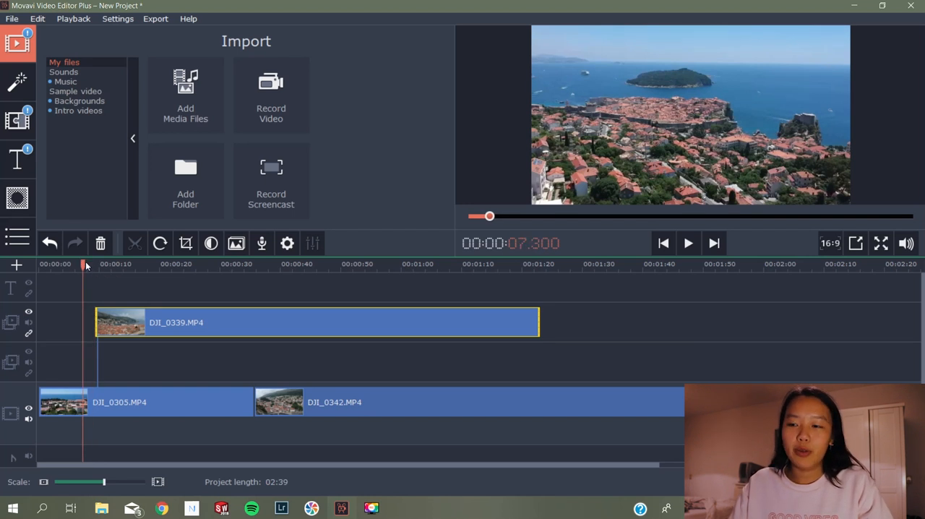
{"action": "left_click_drag", "start_coordinate": [82, 265], "coordinate": [234, 264]}
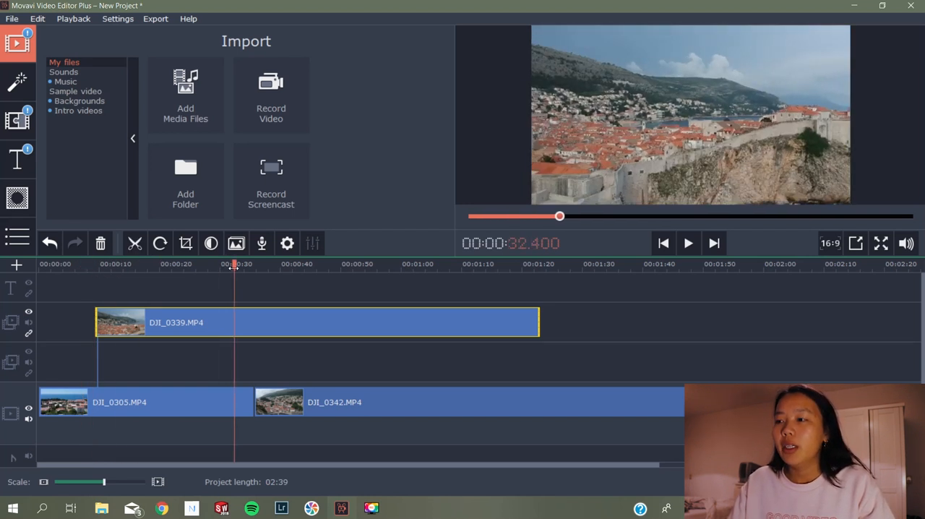
Undo the move of DJI_0339.MP4 to the overlay track and deselect the clip
{"action": "key", "text": "ctrl+z"}
{"action": "key", "text": "ctrl+z"}
{"action": "key", "text": "ctrl+z"}
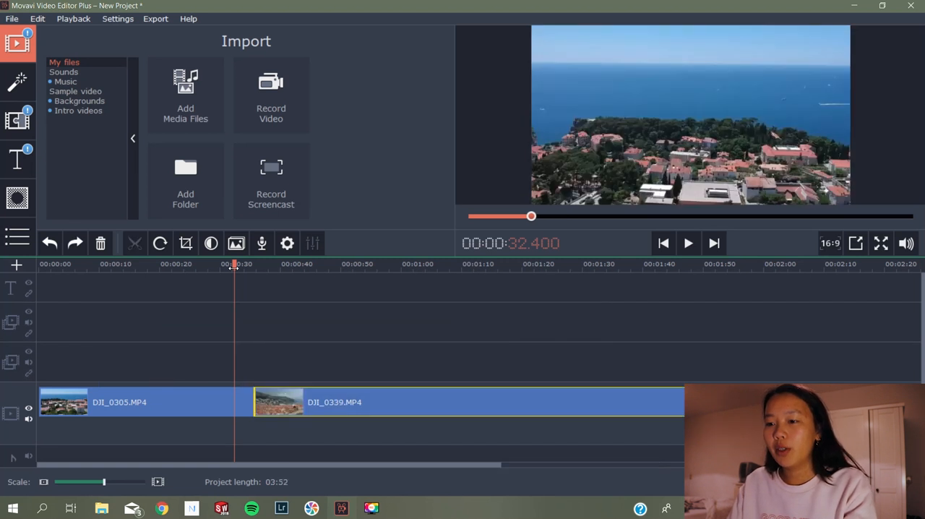
{"action": "left_click", "coordinate": [268, 342]}
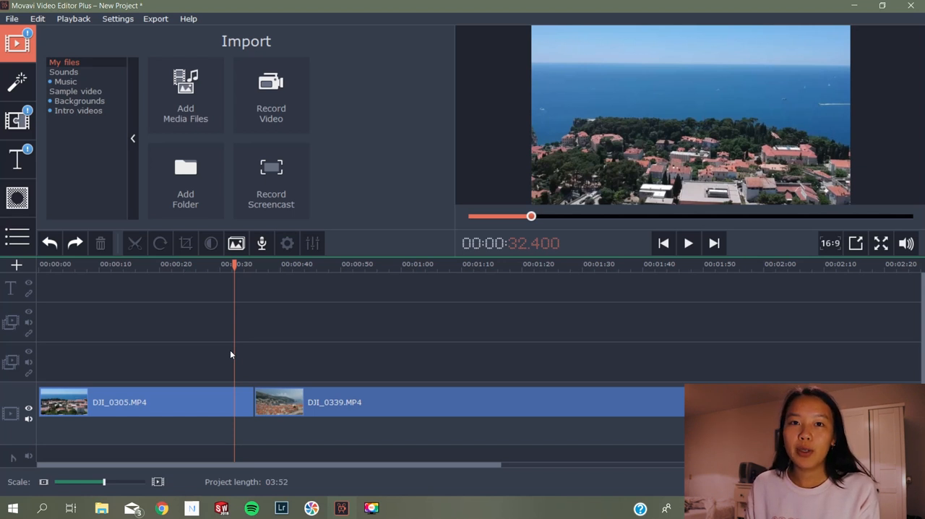
Try trimming about 5 seconds off the start of DJI_0305.MP4 by its edge, and undo the trim
{"action": "left_click_drag", "start_coordinate": [232, 265], "coordinate": [26, 262]}
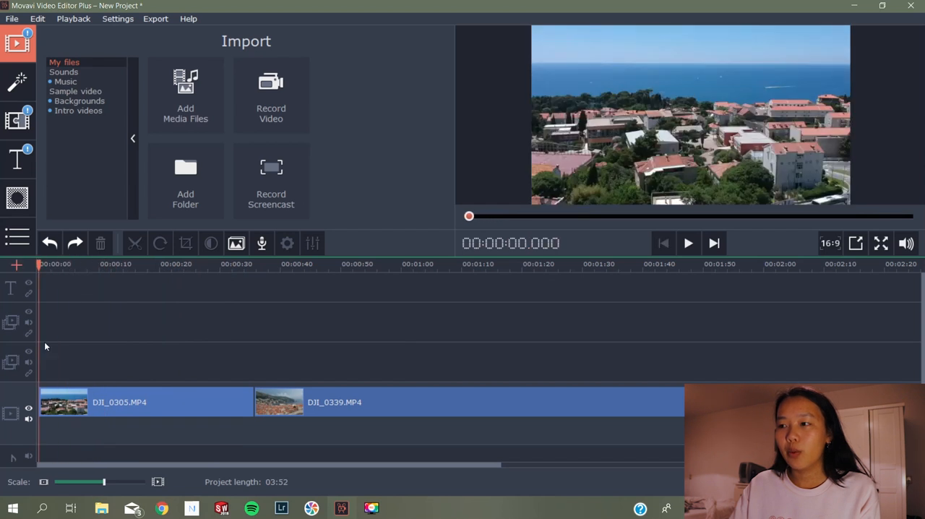
{"action": "left_click", "coordinate": [48, 396]}
{"action": "left_click_drag", "start_coordinate": [70, 265], "coordinate": [67, 266]}
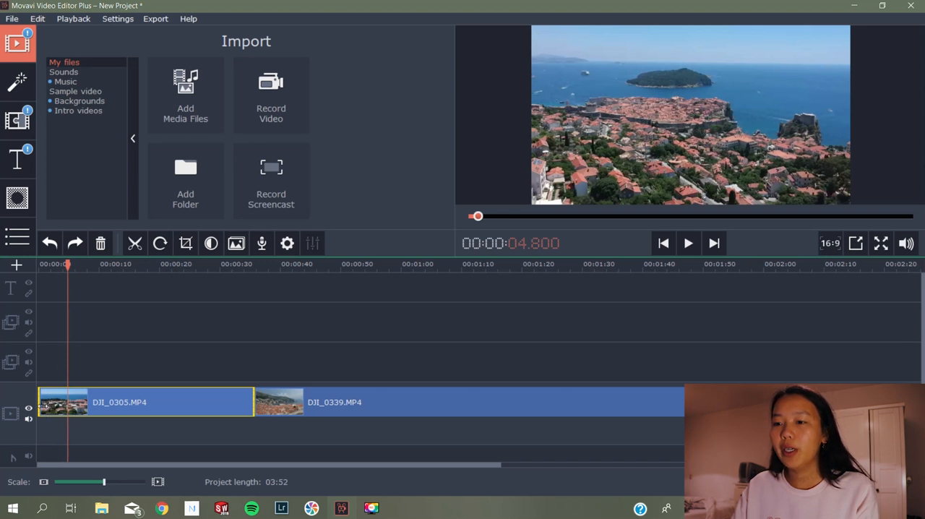
{"action": "left_click_drag", "start_coordinate": [40, 403], "coordinate": [70, 403]}
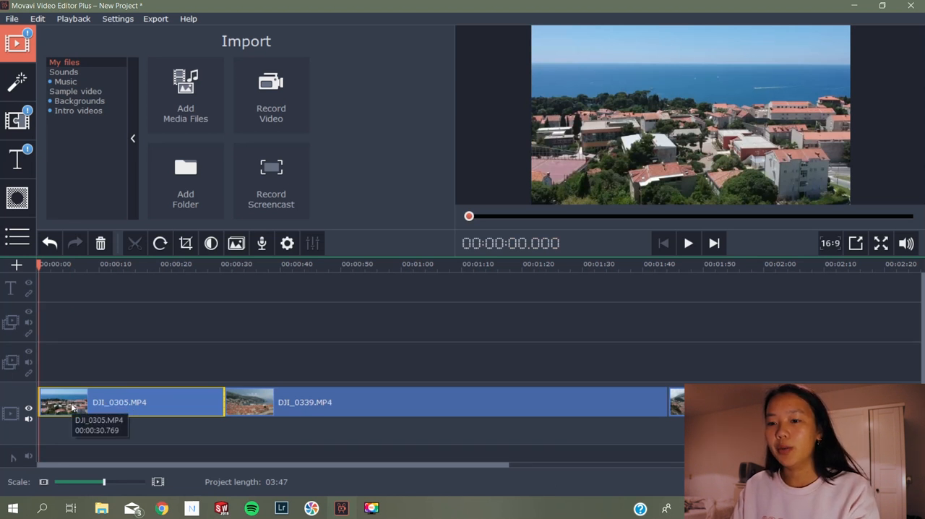
{"action": "key", "text": "ctrl+z"}
Split DJI_0305.MP4 at 4.9 seconds and delete the piece before the cut
{"action": "left_click_drag", "start_coordinate": [39, 264], "coordinate": [69, 264]}
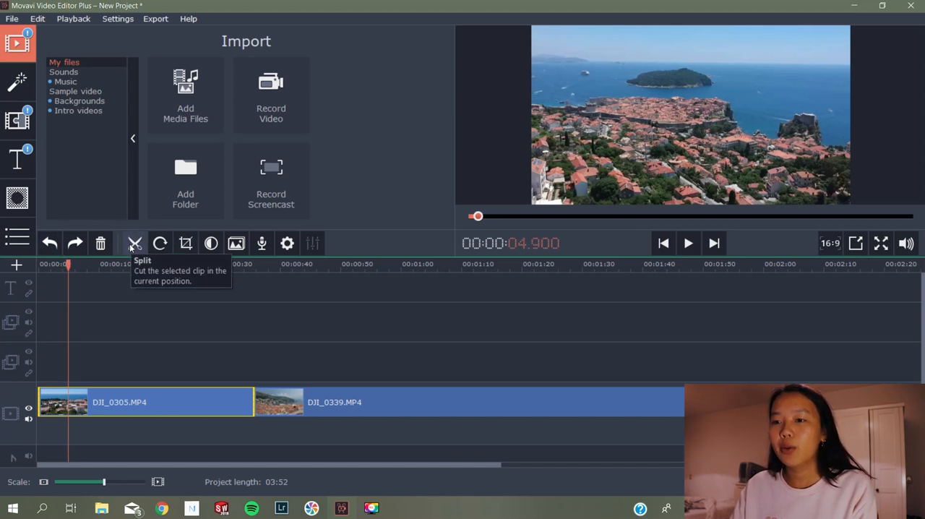
{"action": "left_click", "coordinate": [131, 246]}
{"action": "left_click", "coordinate": [98, 406]}
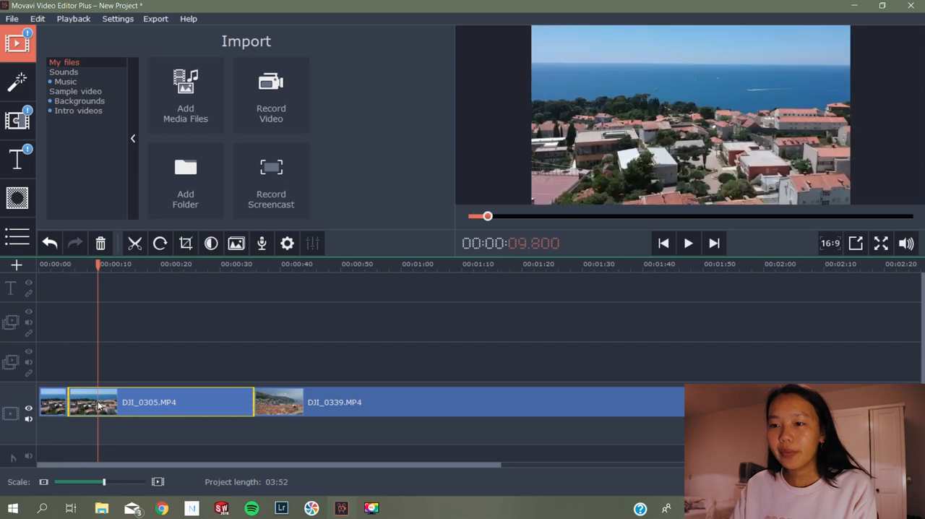
{"action": "left_click", "coordinate": [45, 408]}
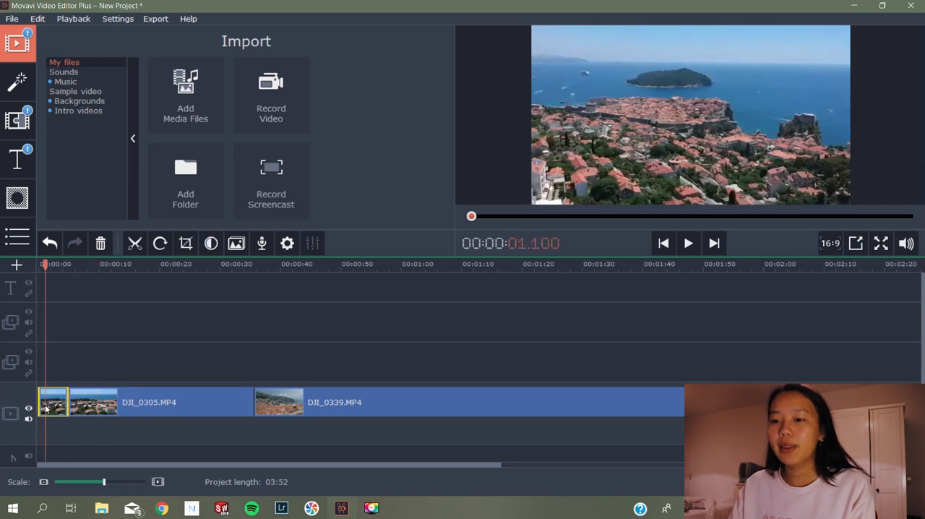
{"action": "left_click", "coordinate": [100, 244]}
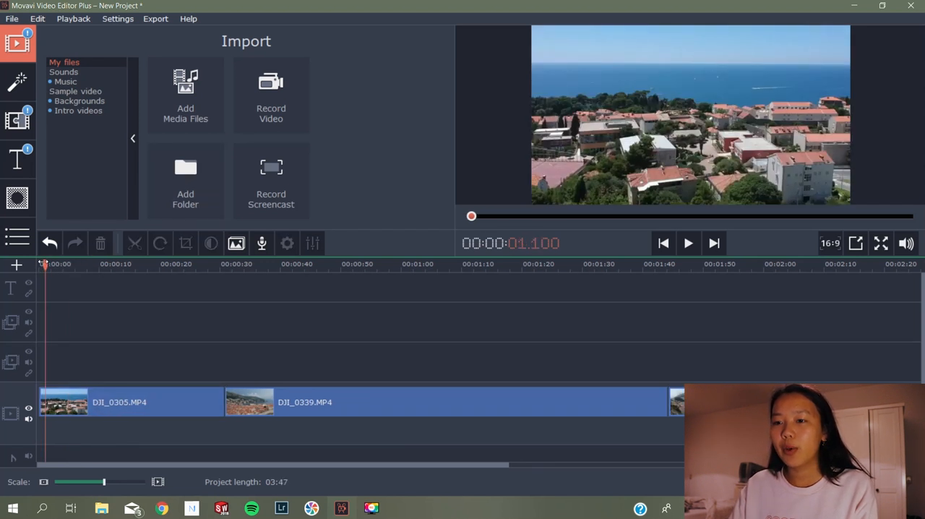
Play the opening of the timeline to check the shortened DJI_0305.MP4 clip
{"action": "left_click", "coordinate": [664, 243]}
{"action": "left_click", "coordinate": [686, 243]}
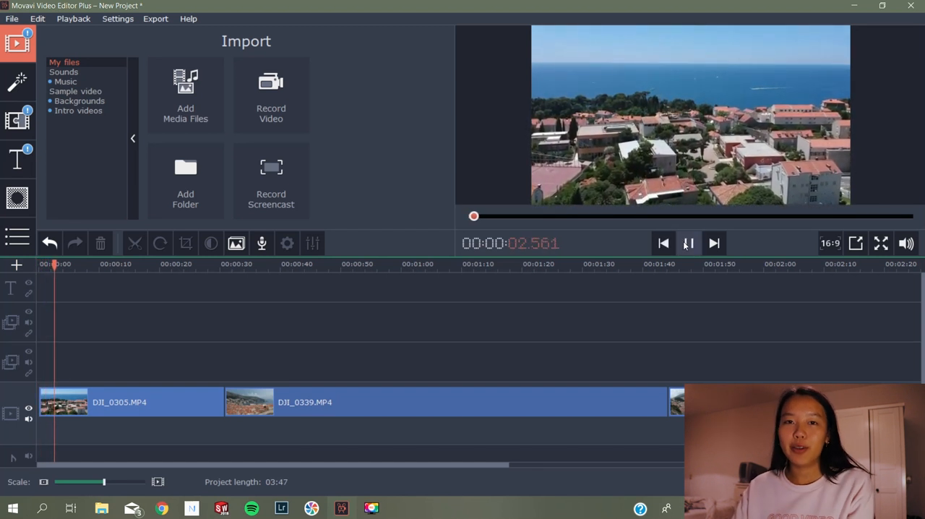
{"action": "left_click", "coordinate": [687, 243]}
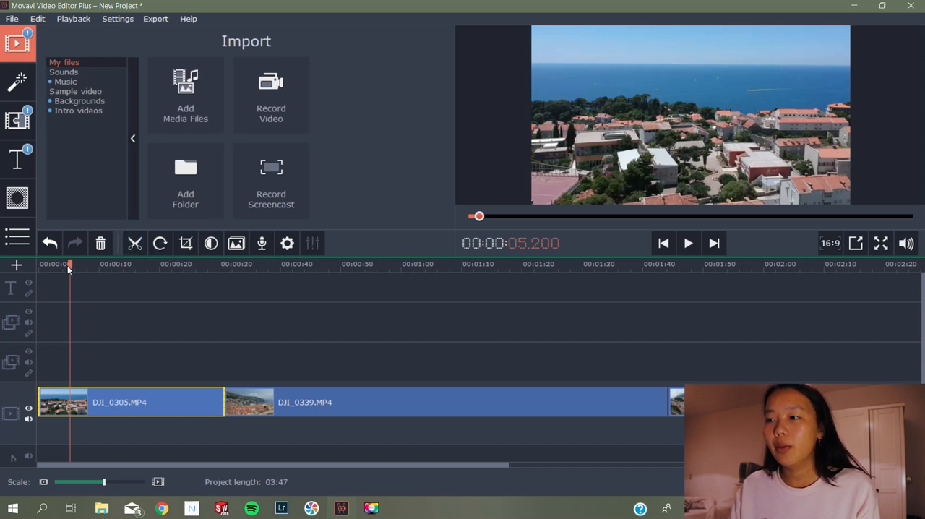
Split DJI_0305.MP4 at 4.2 seconds and at 19.9 seconds to isolate its middle section
{"action": "mouse_move", "coordinate": [69, 265]}
{"action": "left_mouse_down"}
{"action": "mouse_move", "coordinate": [59, 265]}
{"action": "mouse_move", "coordinate": [120, 265]}
{"action": "mouse_move", "coordinate": [64, 264]}
{"action": "left_mouse_up"}
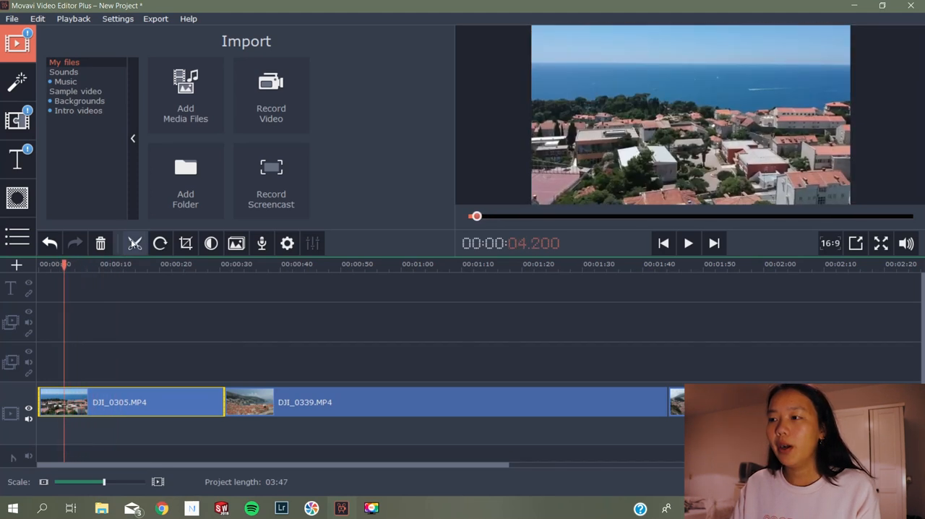
{"action": "left_click", "coordinate": [134, 243]}
{"action": "left_click", "coordinate": [76, 265]}
{"action": "left_click_drag", "start_coordinate": [80, 266], "coordinate": [159, 264]}
{"action": "left_click", "coordinate": [134, 243]}
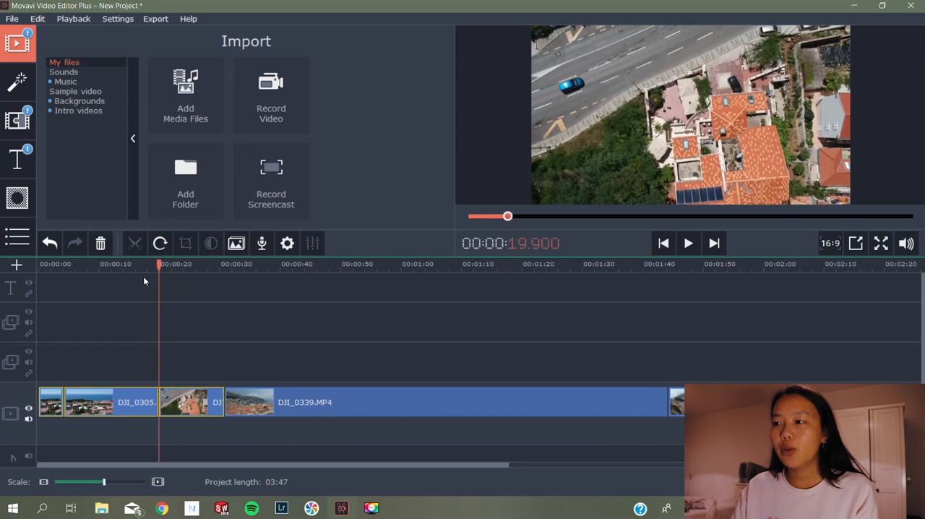
Set the speed of the middle DJI_0305.MP4 piece to 400%
{"action": "left_click", "coordinate": [132, 402]}
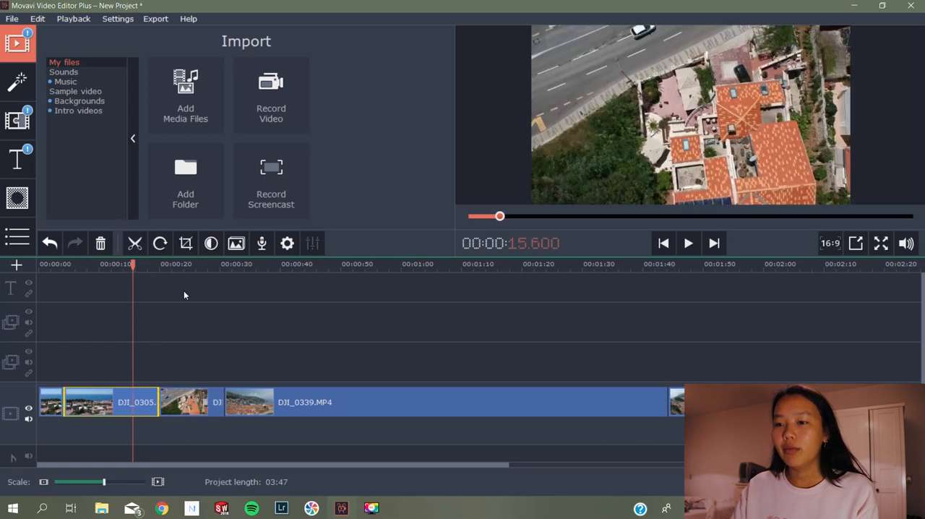
{"action": "right_click", "coordinate": [130, 410]}
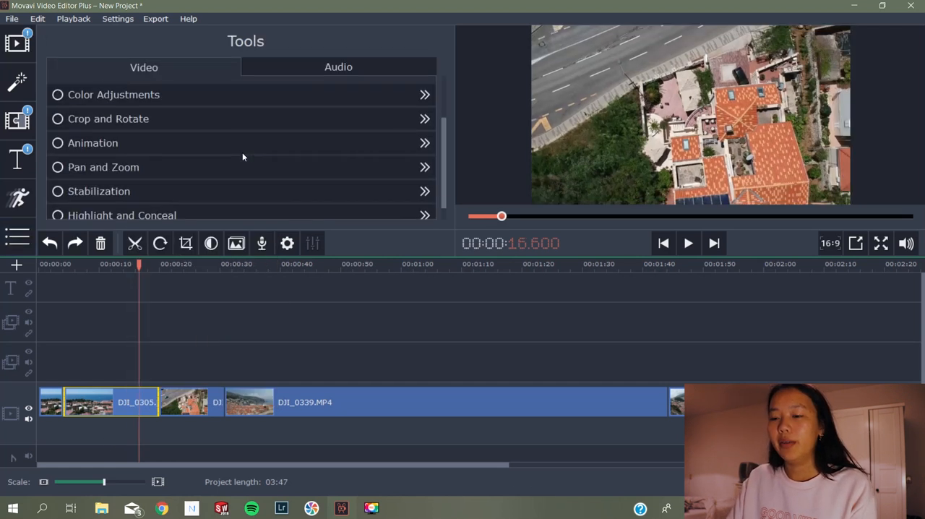
{"action": "scroll", "coordinate": [242, 153], "scroll_direction": "up", "scroll_amount": 5}
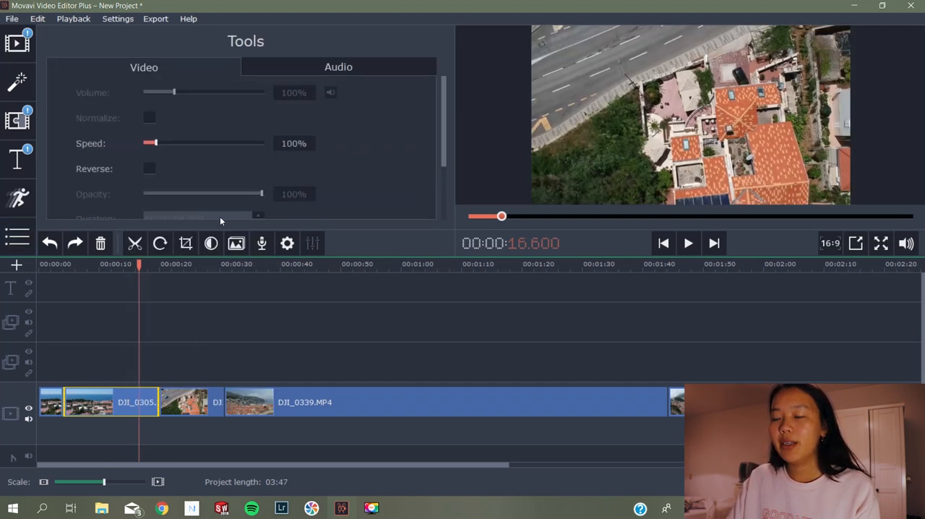
{"action": "left_click", "coordinate": [126, 393]}
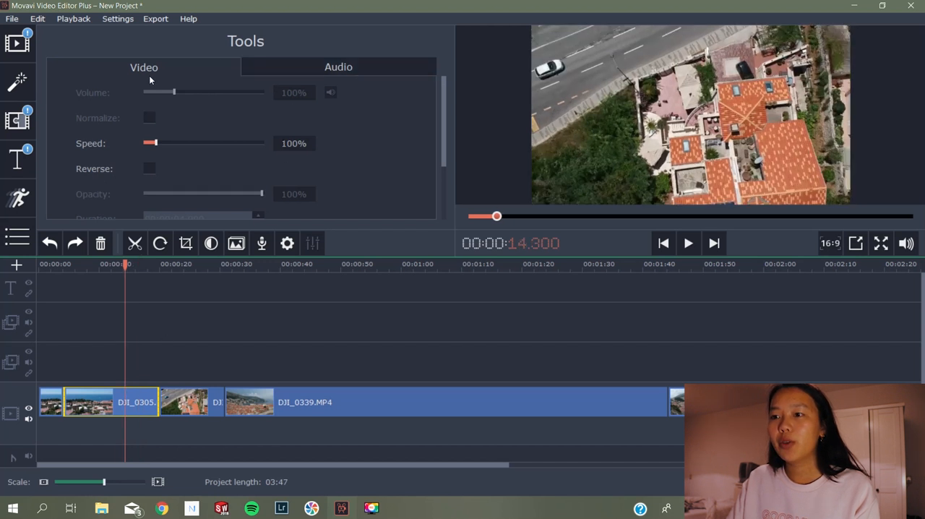
{"action": "left_click", "coordinate": [289, 144]}
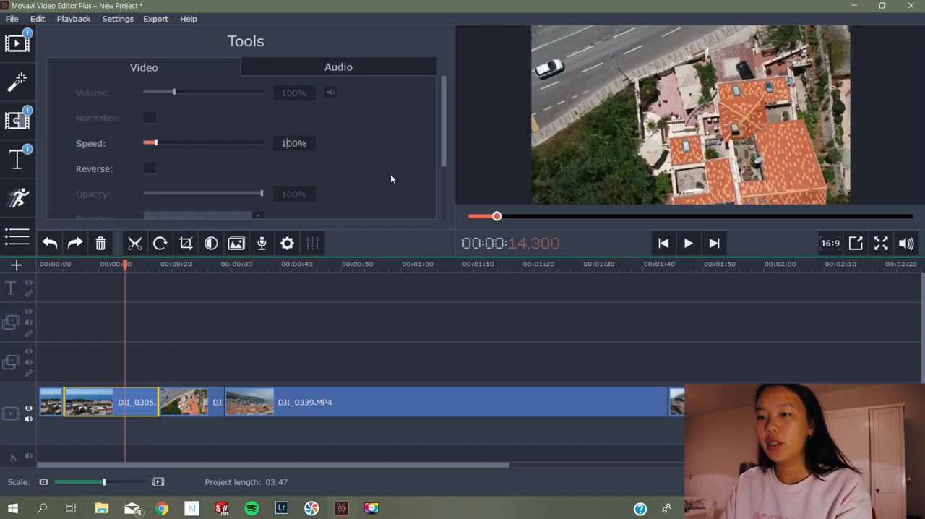
{"action": "key", "text": "BackSpace"}
{"action": "type", "text": "4"}
{"action": "key", "text": "Return"}
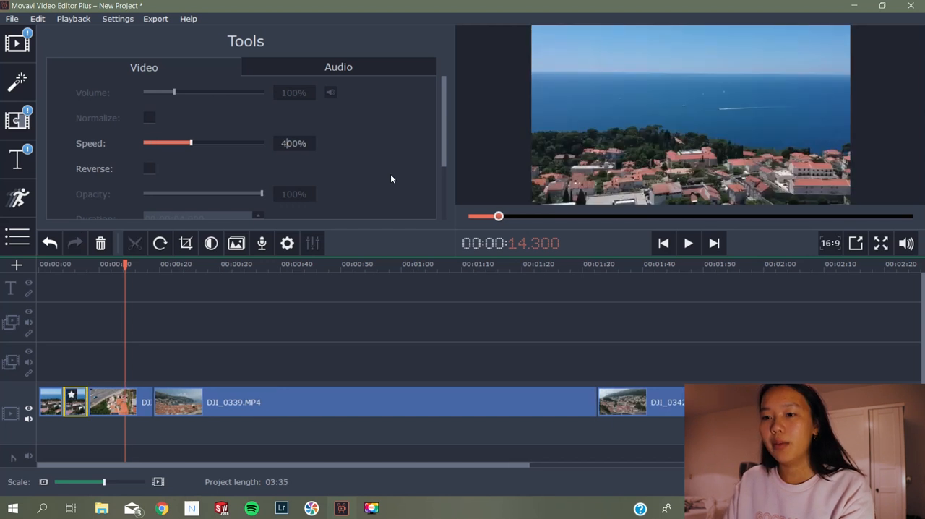
Play the timeline from the start to review the sped-up section
{"action": "left_click_drag", "start_coordinate": [124, 266], "coordinate": [37, 263]}
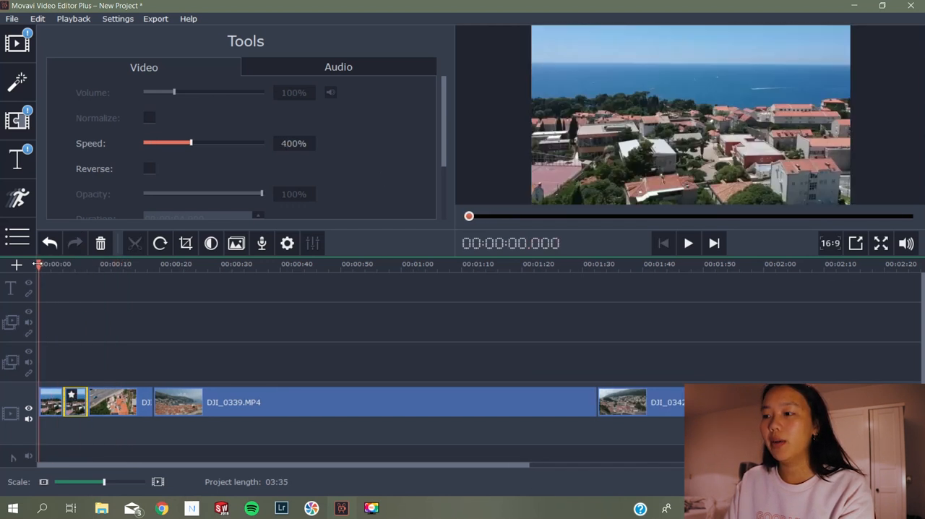
{"action": "left_click", "coordinate": [688, 243]}
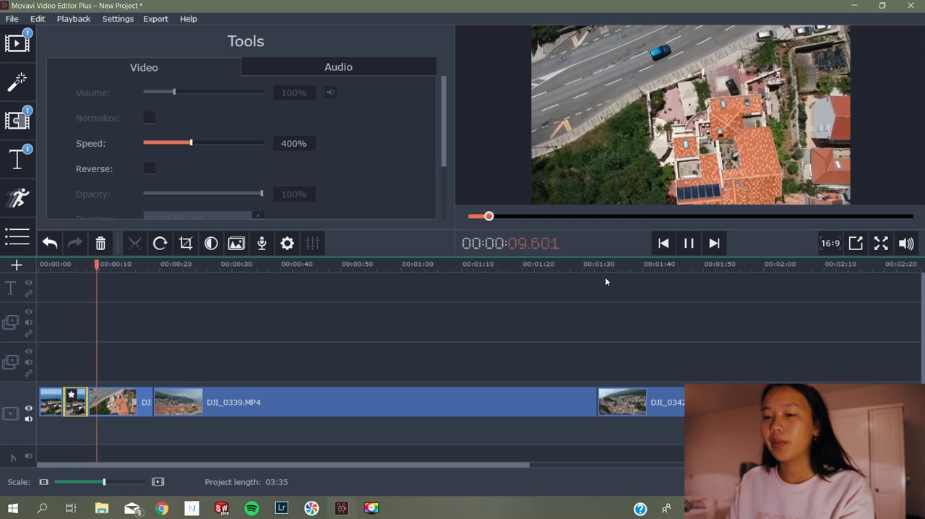
{"action": "key", "text": "space"}
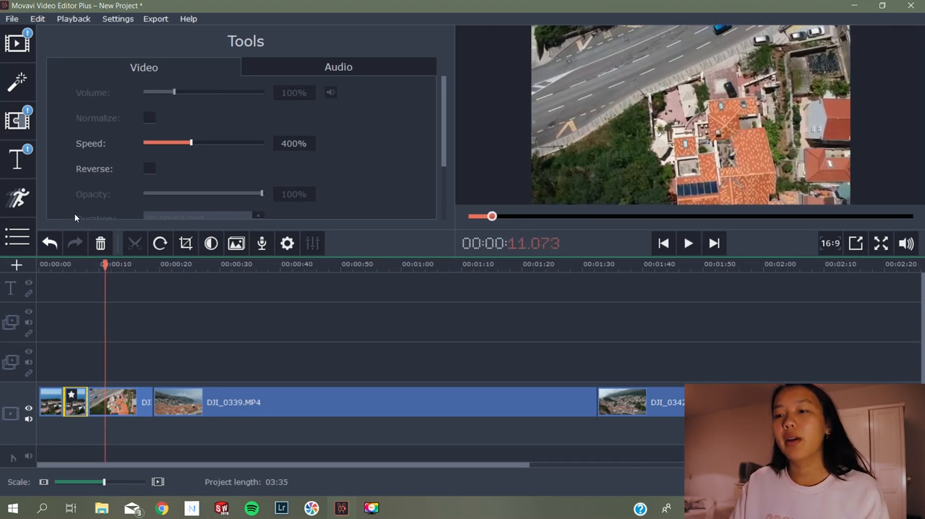
Trim the end of the last DJI_0305.MP4 piece back to about 11.8 seconds on the timeline
{"action": "left_click", "coordinate": [106, 407]}
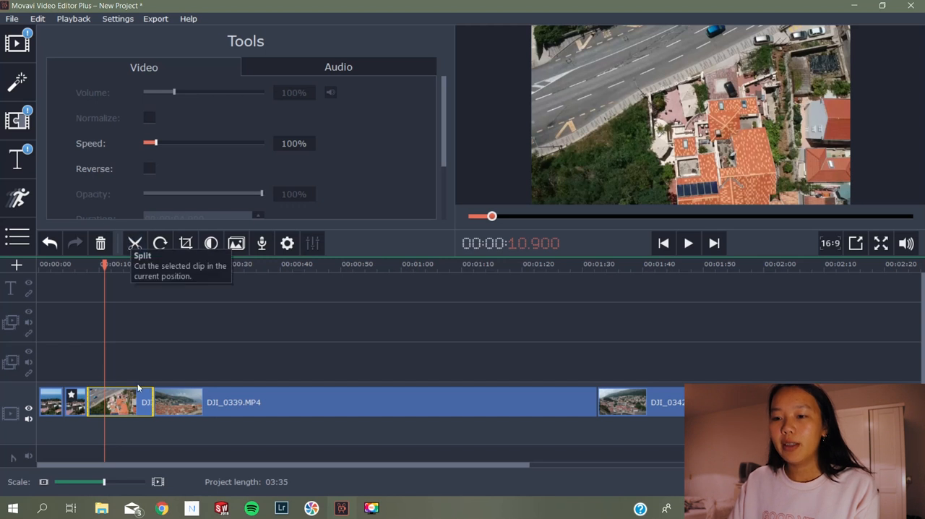
{"action": "left_click_drag", "start_coordinate": [147, 400], "coordinate": [108, 399]}
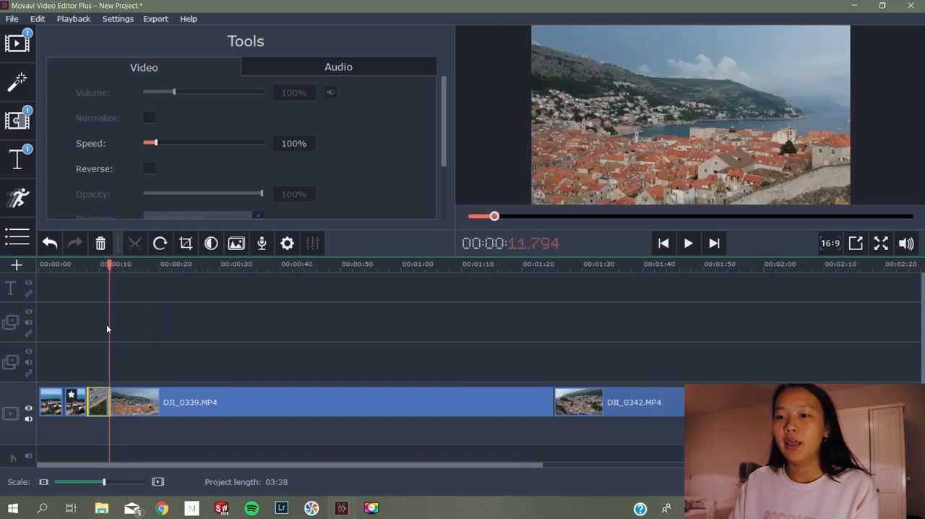
Play the timeline from the start several times to review the pacing of the DJI_0305.MP4 pieces
{"action": "left_click_drag", "start_coordinate": [109, 264], "coordinate": [41, 261]}
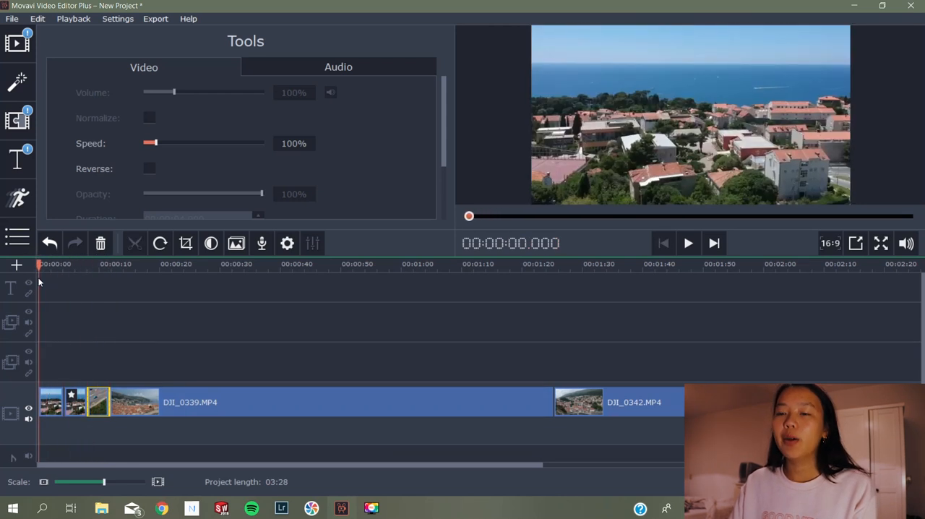
{"action": "left_click", "coordinate": [689, 244]}
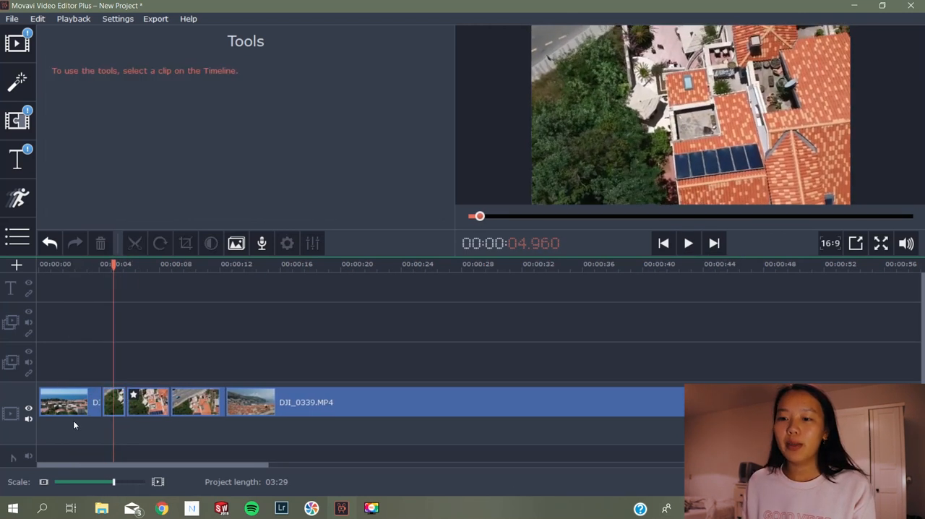
{"action": "left_click_drag", "start_coordinate": [114, 264], "coordinate": [39, 265]}
{"action": "left_click", "coordinate": [689, 247]}
{"action": "left_click", "coordinate": [680, 247]}
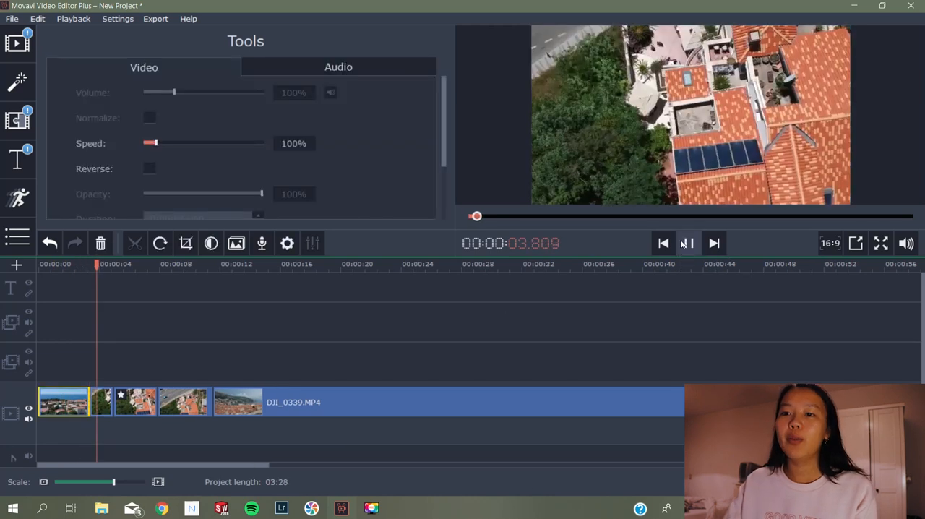
{"action": "left_click", "coordinate": [680, 239]}
{"action": "left_click", "coordinate": [689, 242]}
{"action": "left_click_drag", "start_coordinate": [143, 268], "coordinate": [88, 271]}
{"action": "key", "text": "space"}
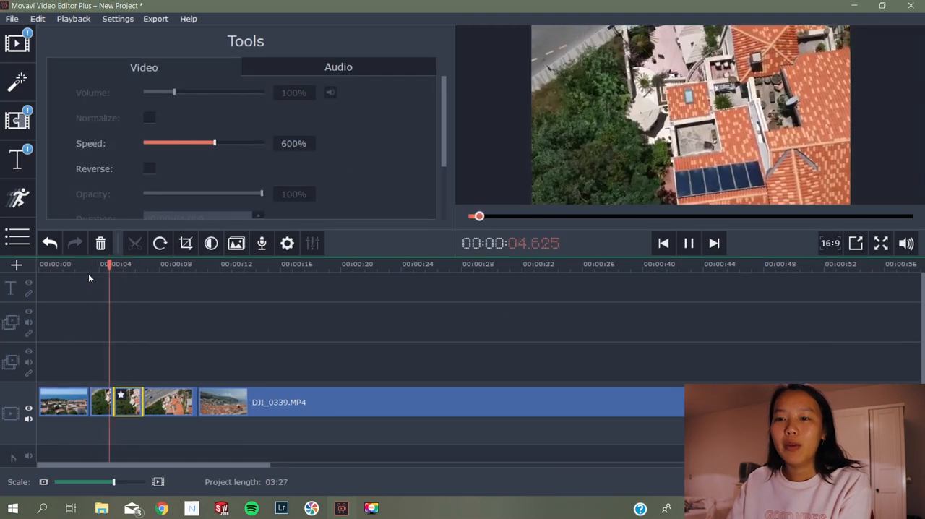
Trim the end of the last DJI_0305.MP4 piece back to about 8.8 seconds on the timeline and preview it
{"action": "key", "text": "space"}
{"action": "left_click", "coordinate": [193, 402]}
{"action": "left_click_drag", "start_coordinate": [196, 402], "coordinate": [172, 401]}
{"action": "key", "text": "space"}
{"action": "key", "text": "space"}
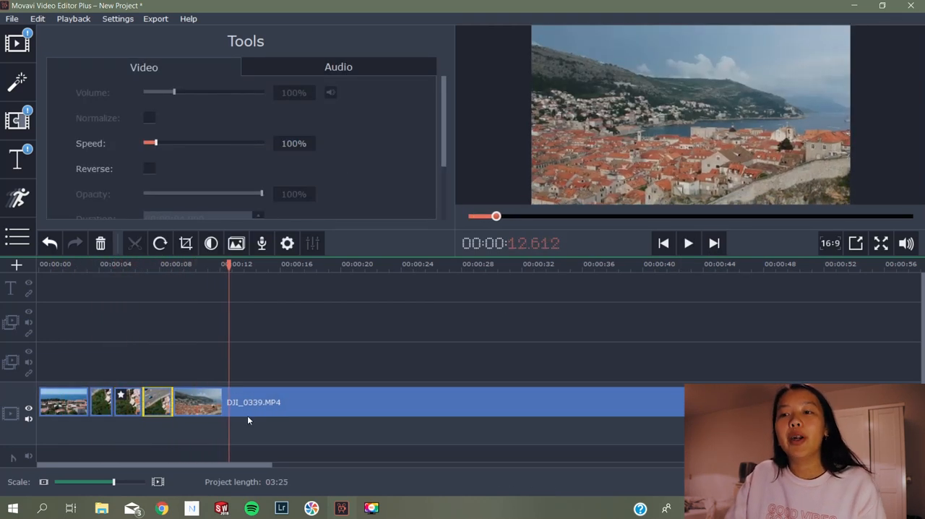
Split DJI_0339.MP4 at about 12.7 seconds on the timeline
{"action": "left_click", "coordinate": [232, 402]}
{"action": "left_click", "coordinate": [135, 244]}
{"action": "scroll", "coordinate": [285, 407], "scroll_direction": "down", "scroll_amount": 1}
{"action": "left_click_drag", "start_coordinate": [190, 266], "coordinate": [179, 278]}
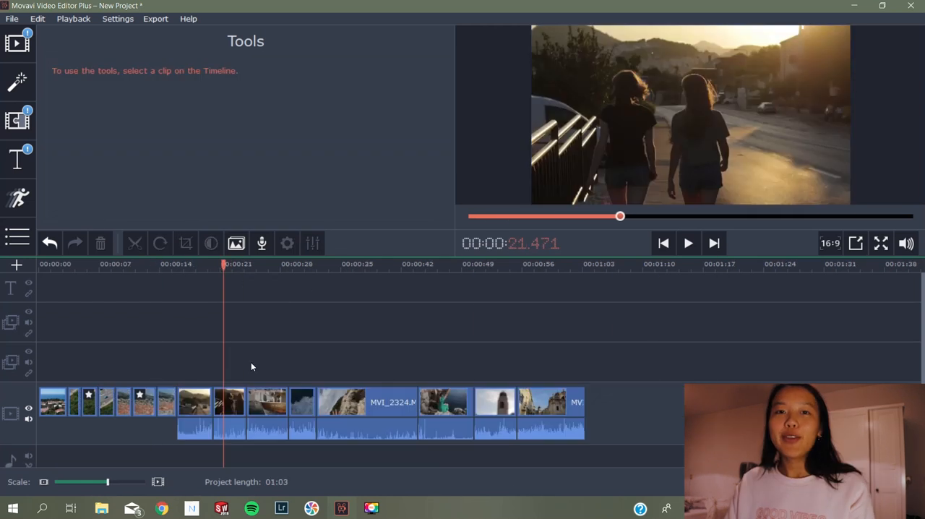
Scrub the timeline from about 9.7 seconds to 35 seconds to review the arranged clips, ending within MVI_2324
{"action": "left_click_drag", "start_coordinate": [223, 265], "coordinate": [122, 282]}
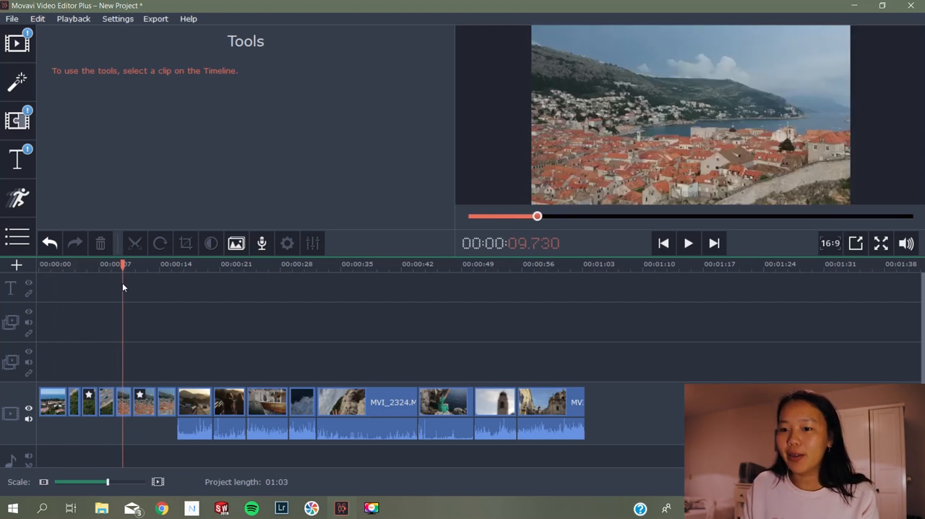
{"action": "left_click_drag", "start_coordinate": [122, 282], "coordinate": [340, 309]}
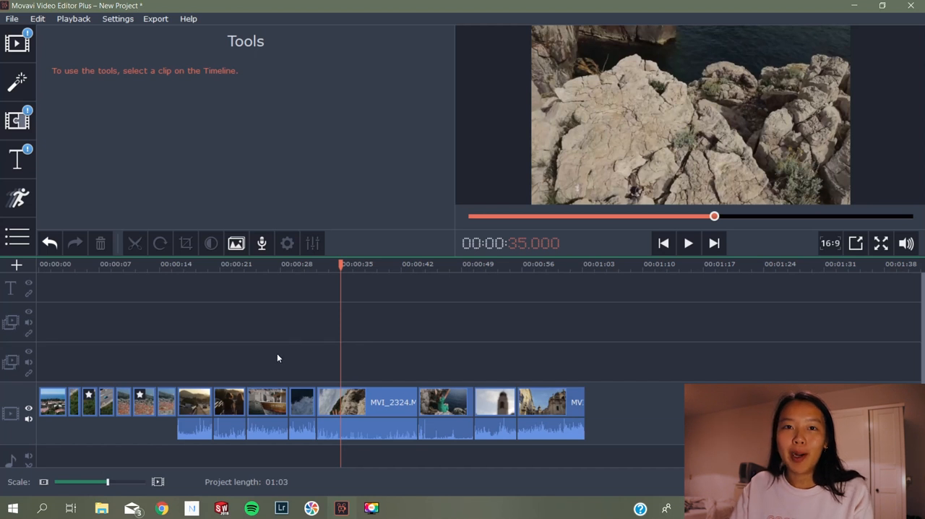
{"action": "mouse_move", "coordinate": [332, 266]}
{"action": "left_mouse_down"}
{"action": "mouse_move", "coordinate": [302, 265]}
{"action": "mouse_move", "coordinate": [367, 268]}
{"action": "mouse_move", "coordinate": [329, 273]}
{"action": "left_mouse_up"}
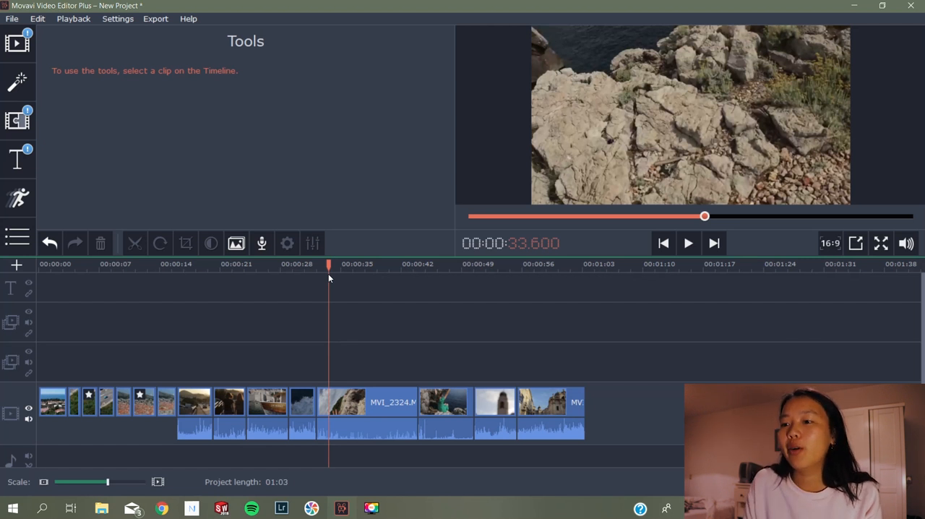
{"action": "left_click_drag", "start_coordinate": [611, 437], "coordinate": [495, 429]}
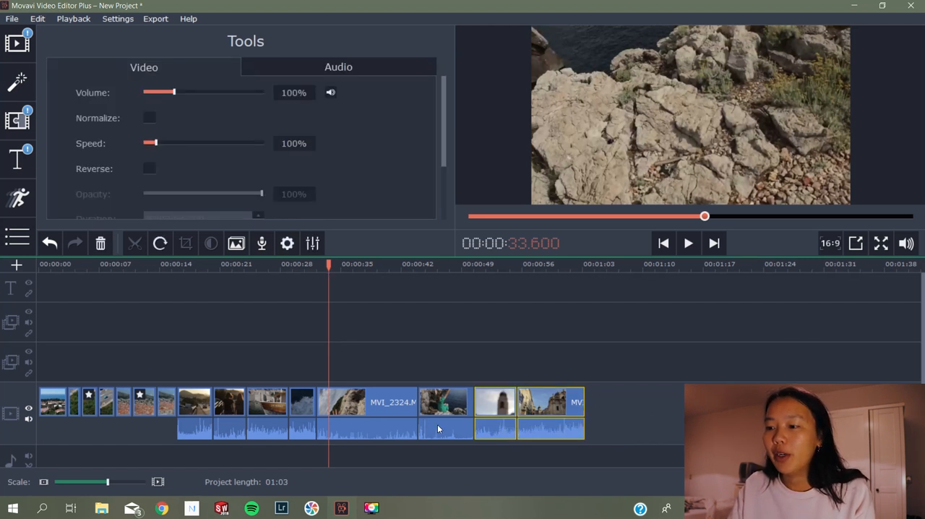
{"action": "left_click", "coordinate": [432, 426]}
{"action": "left_click", "coordinate": [196, 402]}
{"action": "left_click", "coordinate": [217, 402]}
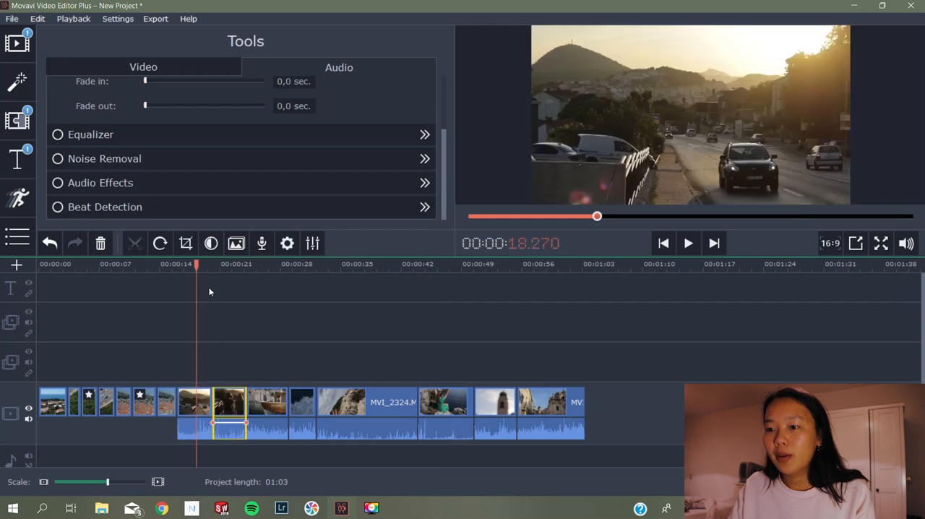
{"action": "left_click_drag", "start_coordinate": [196, 265], "coordinate": [190, 265]}
Mute every clip that has sound, from about 16 seconds to the end of the timeline, including the sea-foam clip
{"action": "left_click", "coordinate": [198, 418]}
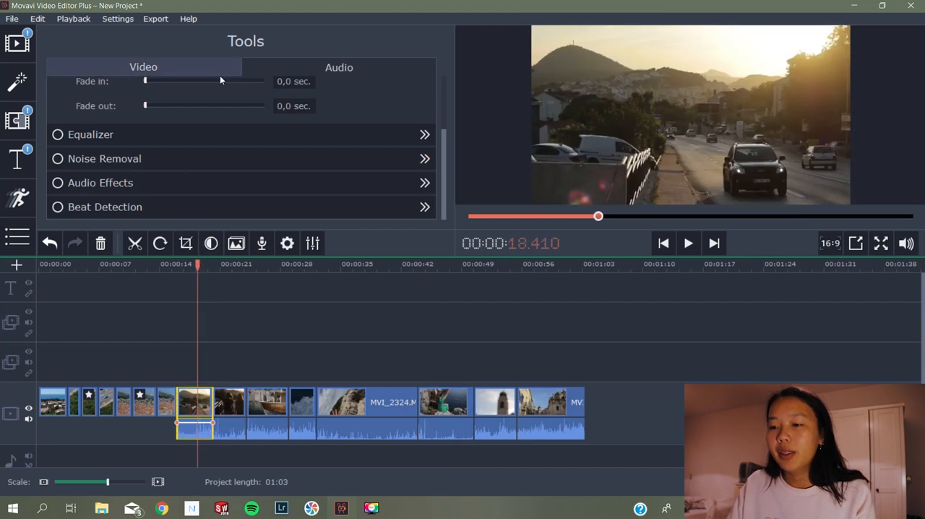
{"action": "scroll", "coordinate": [214, 118], "scroll_direction": "up", "scroll_amount": 3}
{"action": "left_click", "coordinate": [234, 404], "text": "ctrl"}
{"action": "left_click", "coordinate": [275, 404], "text": "ctrl"}
{"action": "left_click", "coordinate": [548, 402], "text": "ctrl"}
{"action": "left_click", "coordinate": [481, 403], "text": "ctrl"}
{"action": "left_click", "coordinate": [445, 403], "text": "ctrl"}
{"action": "left_click", "coordinate": [375, 403], "text": "ctrl"}
{"action": "left_click", "coordinate": [302, 403], "text": "ctrl"}
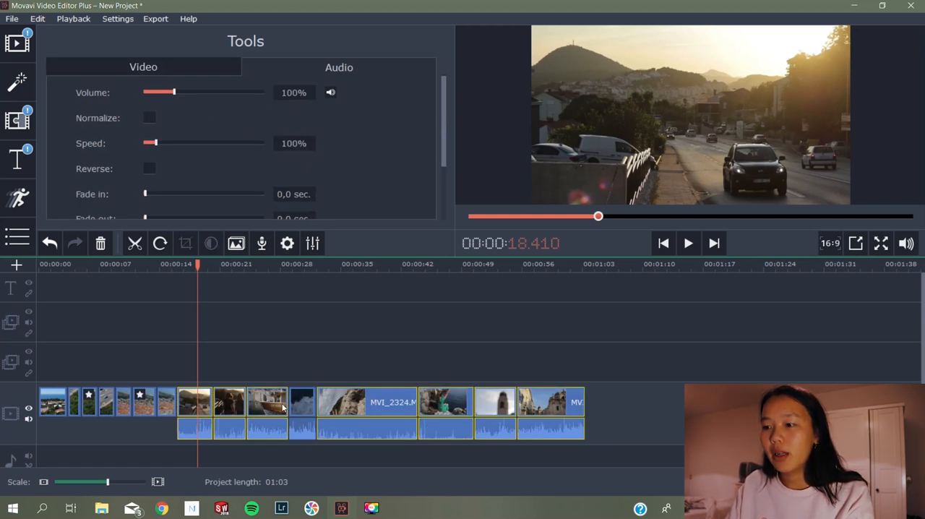
{"action": "left_click", "coordinate": [331, 92]}
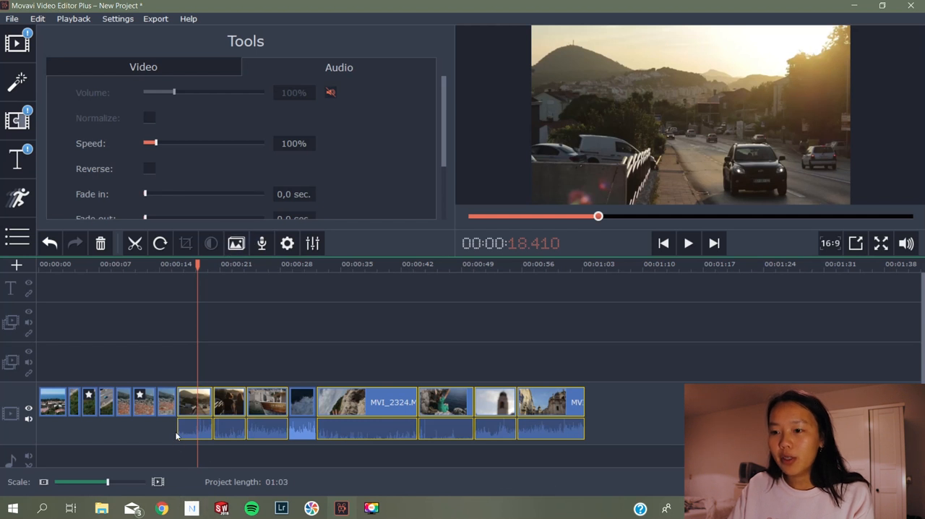
{"action": "left_click", "coordinate": [302, 429]}
{"action": "left_click", "coordinate": [332, 91]}
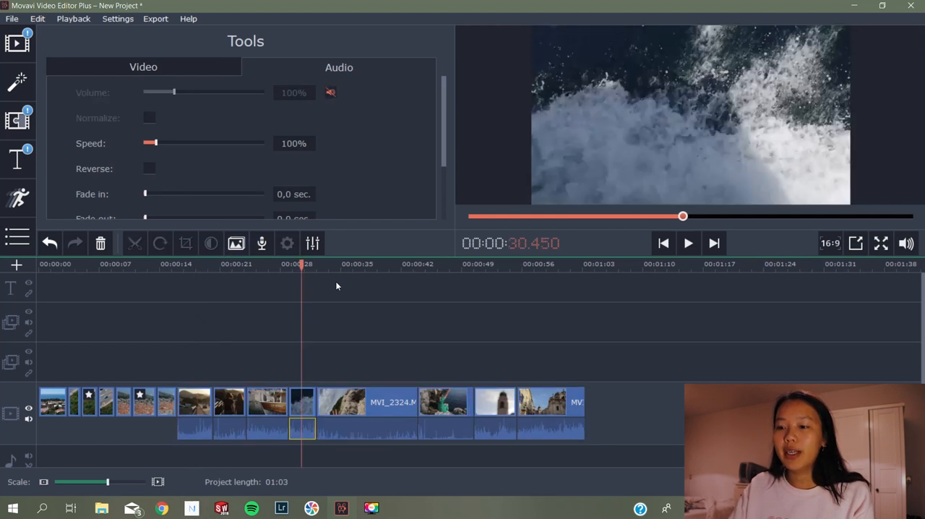
Play the timeline from about 14.9 seconds to check the muted clips
{"action": "left_click_drag", "start_coordinate": [302, 264], "coordinate": [167, 265]}
{"action": "left_click", "coordinate": [687, 247]}
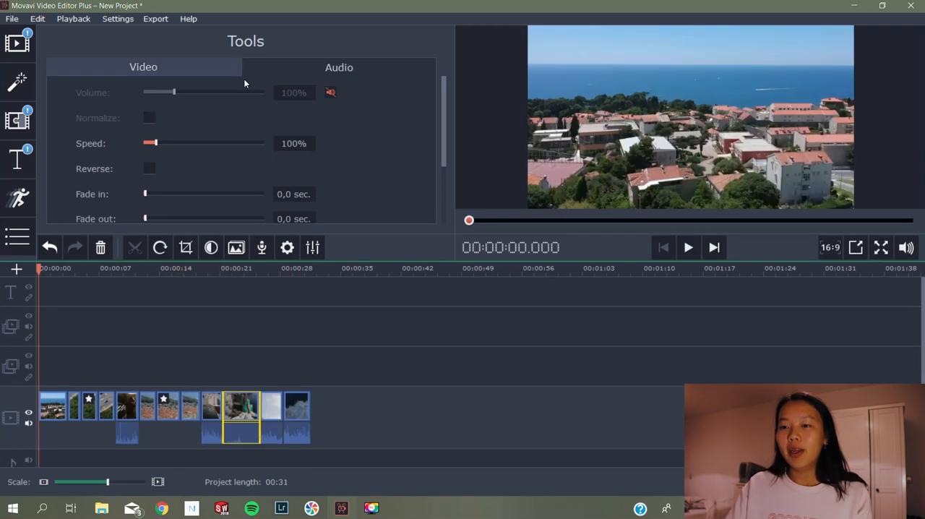
Examine the audio and video tool options for the selected clip, from volume and fades to color adjustments and stabilization
{"action": "scroll", "coordinate": [346, 127], "scroll_direction": "down", "scroll_amount": 3}
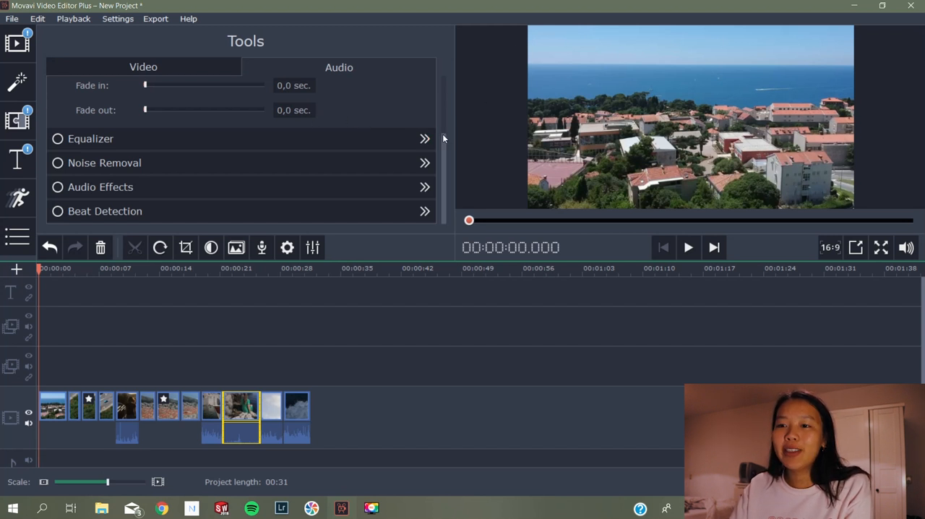
{"action": "left_click_drag", "start_coordinate": [444, 137], "coordinate": [445, 85]}
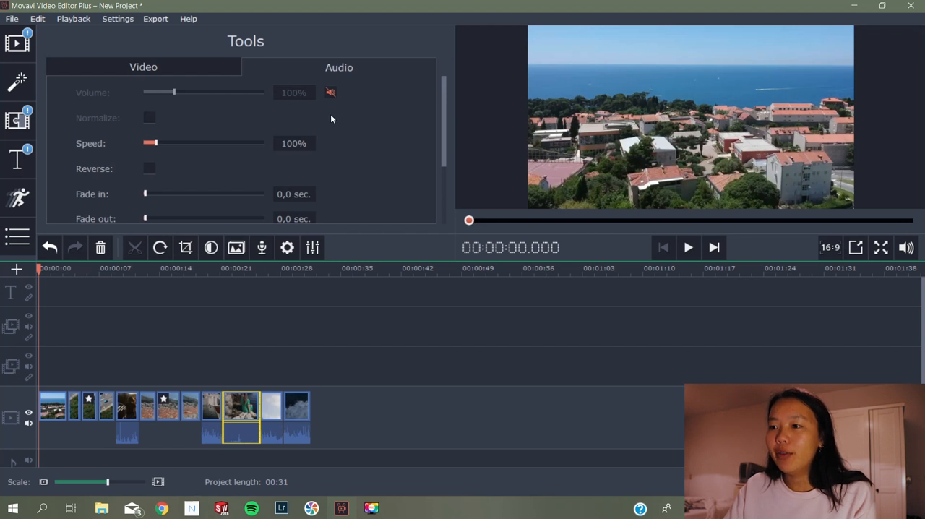
{"action": "left_click_drag", "start_coordinate": [443, 116], "coordinate": [436, 171]}
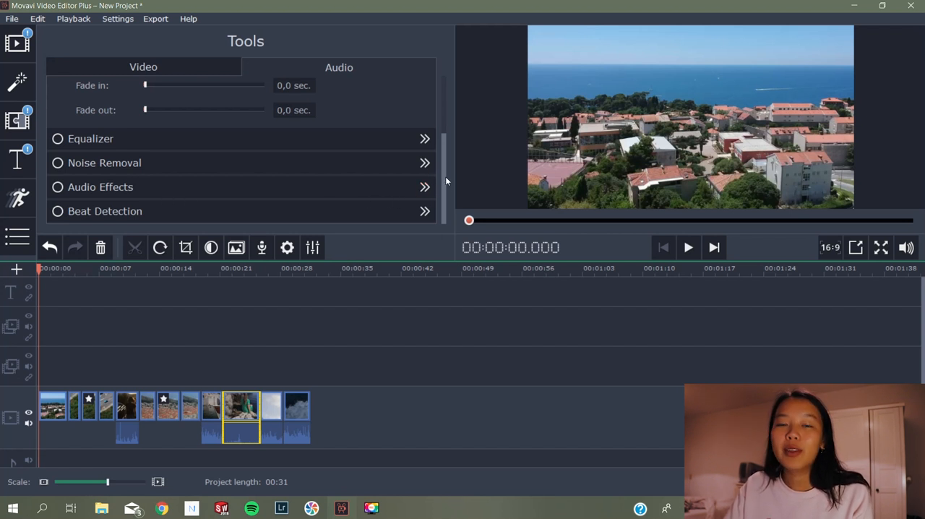
{"action": "scroll", "coordinate": [441, 166], "scroll_direction": "up", "scroll_amount": 1}
{"action": "scroll", "coordinate": [426, 174], "scroll_direction": "down", "scroll_amount": 1}
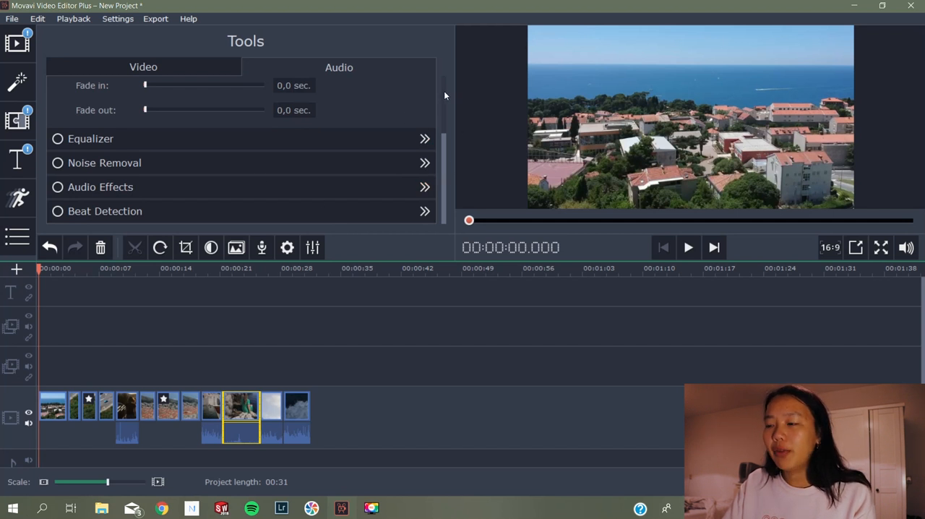
{"action": "left_click", "coordinate": [143, 67]}
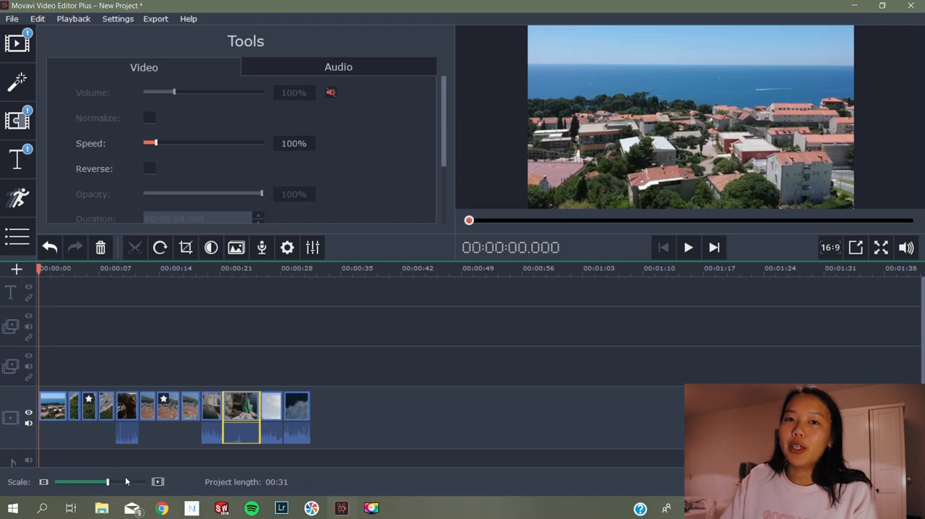
{"action": "scroll", "coordinate": [126, 481], "scroll_direction": "up", "scroll_amount": 2}
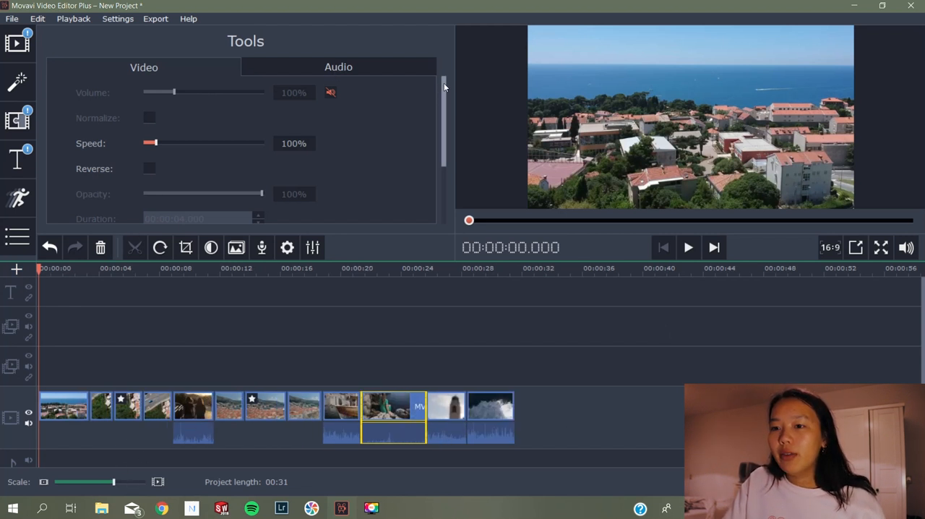
{"action": "scroll", "coordinate": [438, 94], "scroll_direction": "down", "scroll_amount": 5}
{"action": "scroll", "coordinate": [433, 122], "scroll_direction": "down", "scroll_amount": 5}
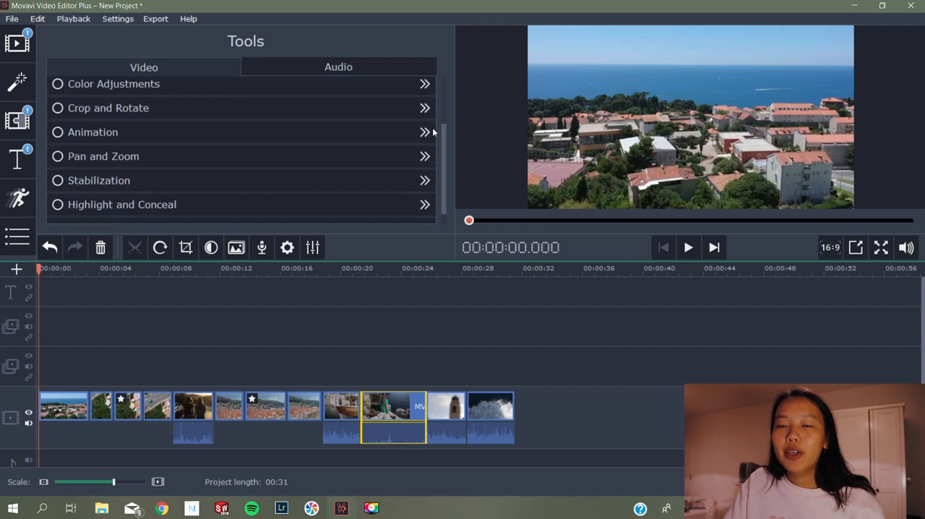
{"action": "scroll", "coordinate": [436, 117], "scroll_direction": "up", "scroll_amount": 5}
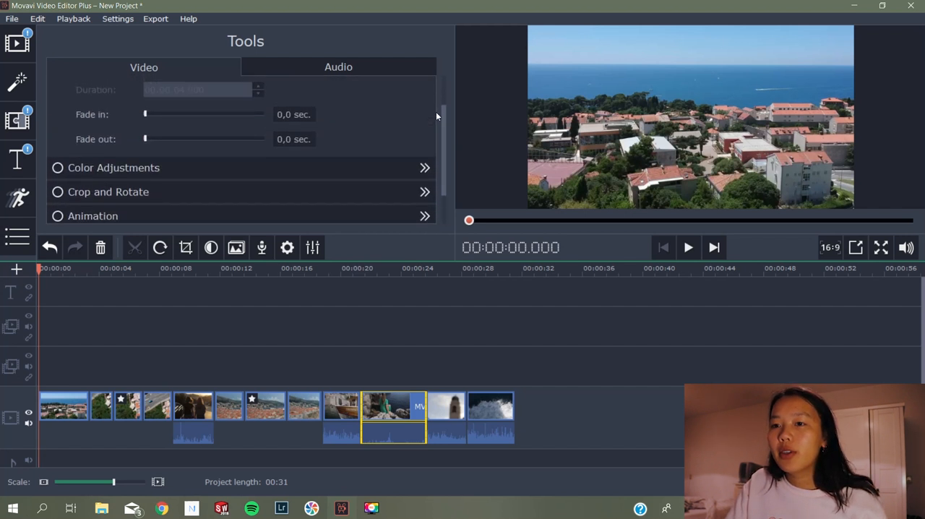
{"action": "scroll", "coordinate": [435, 115], "scroll_direction": "down", "scroll_amount": 2}
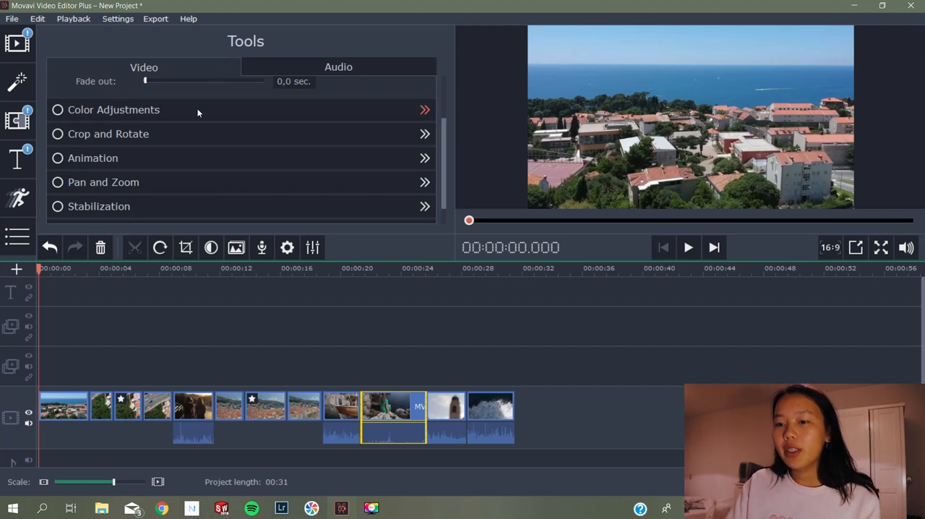
Open the manual color adjustments for the first clip and look over all its sliders from Brightness to Tint
{"action": "left_click", "coordinate": [47, 408]}
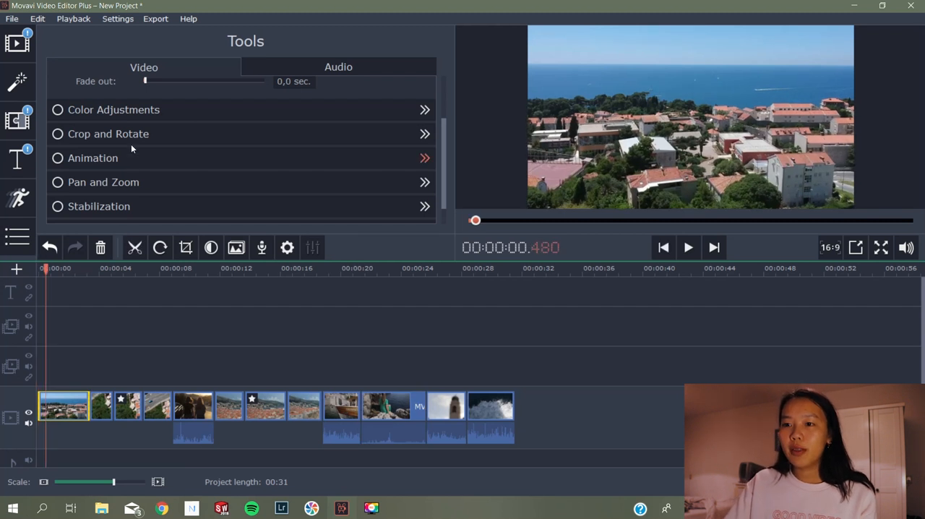
{"action": "left_click", "coordinate": [188, 110]}
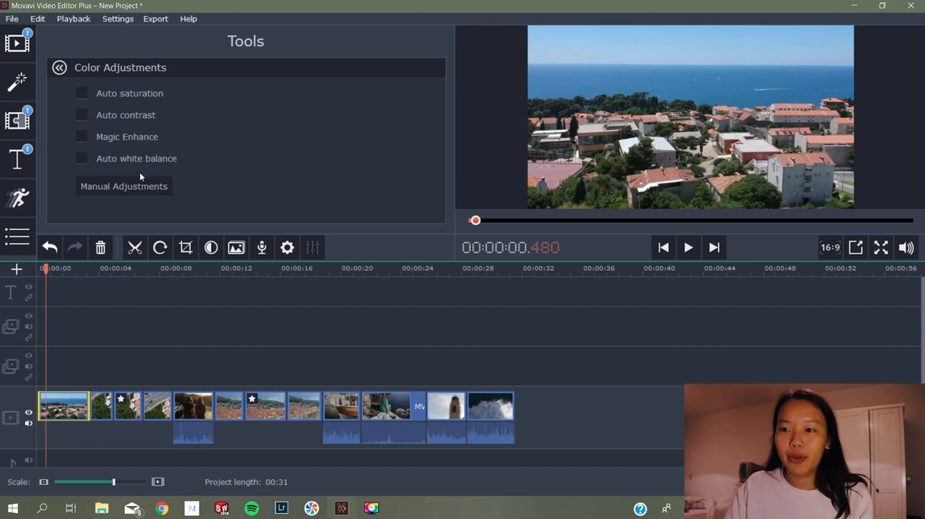
{"action": "left_click", "coordinate": [113, 186]}
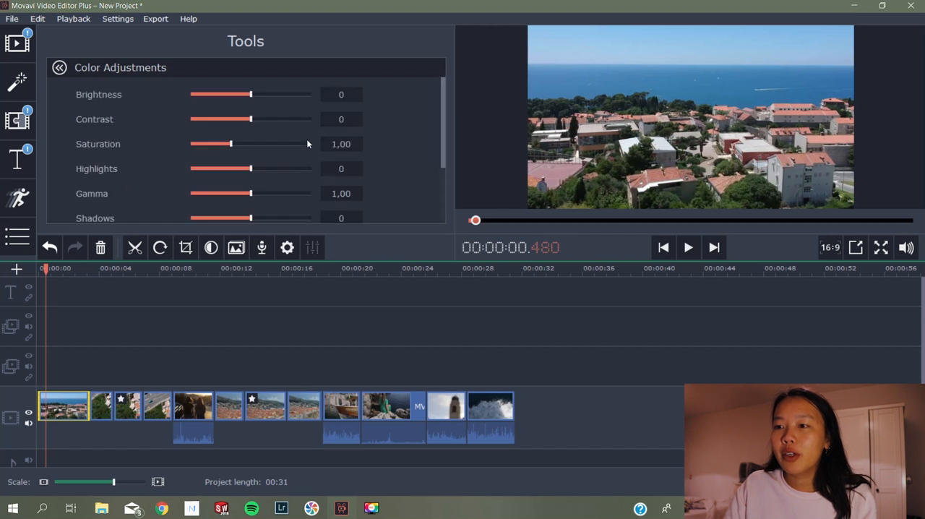
{"action": "mouse_move", "coordinate": [441, 96]}
{"action": "left_mouse_down"}
{"action": "mouse_move", "coordinate": [435, 147]}
{"action": "mouse_move", "coordinate": [437, 97]}
{"action": "left_mouse_up"}
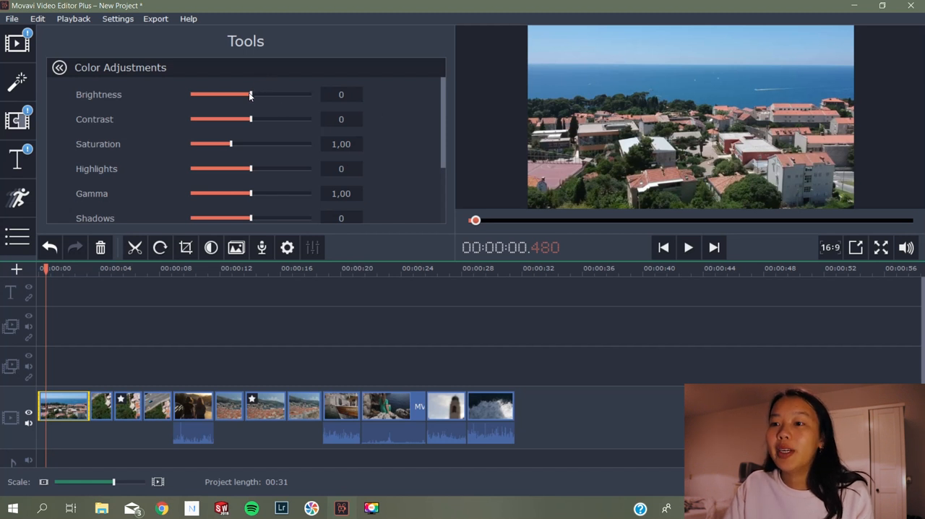
{"action": "mouse_move", "coordinate": [249, 96]}
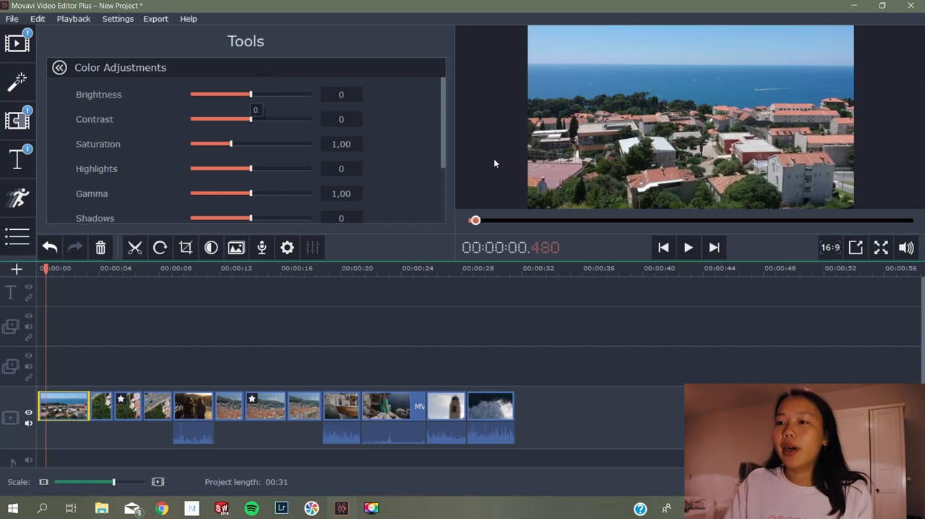
{"action": "scroll", "coordinate": [433, 145], "scroll_direction": "down", "scroll_amount": 2}
{"action": "scroll", "coordinate": [438, 166], "scroll_direction": "down", "scroll_amount": 2}
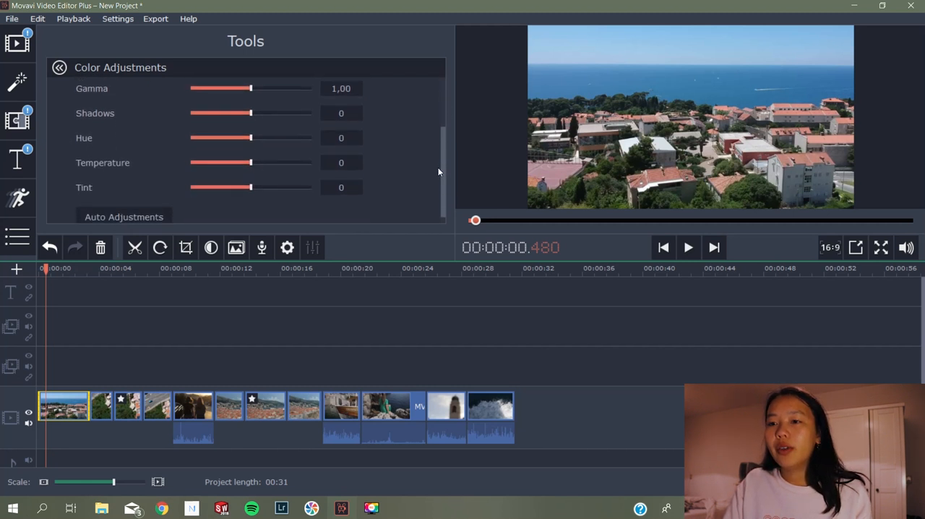
{"action": "scroll", "coordinate": [438, 166], "scroll_direction": "up", "scroll_amount": 4}
Set the first clip's brightness to 4 and contrast to -5, and fine-tune its remaining color adjustments
{"action": "left_click", "coordinate": [251, 94]}
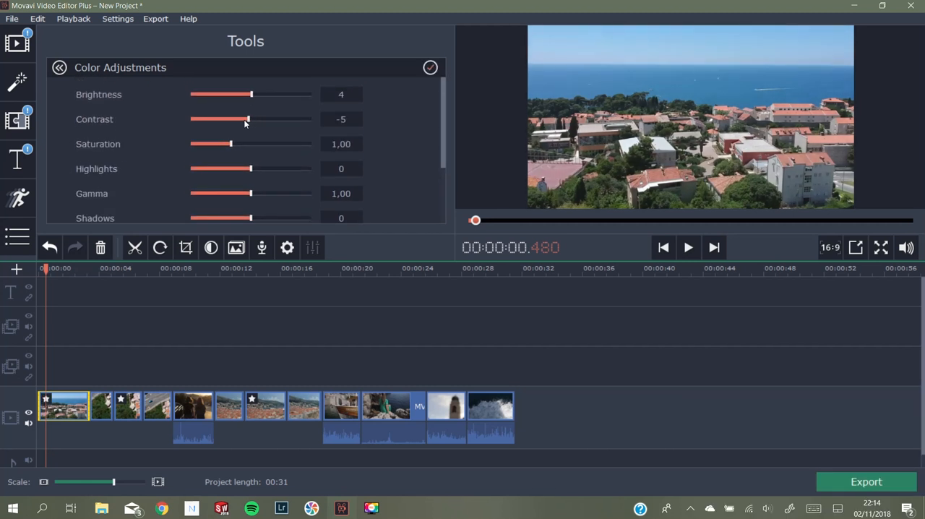
{"action": "scroll", "coordinate": [404, 130], "scroll_direction": "down", "scroll_amount": 3}
{"action": "left_click", "coordinate": [249, 177]}
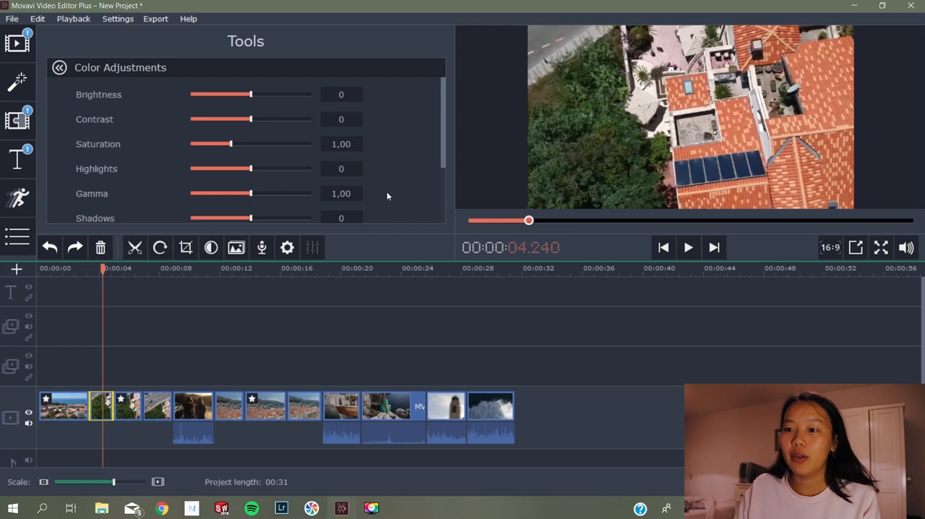
Leave the second clip's color adjustments and select the first clip at about 1.7 seconds
{"action": "left_click", "coordinate": [59, 67]}
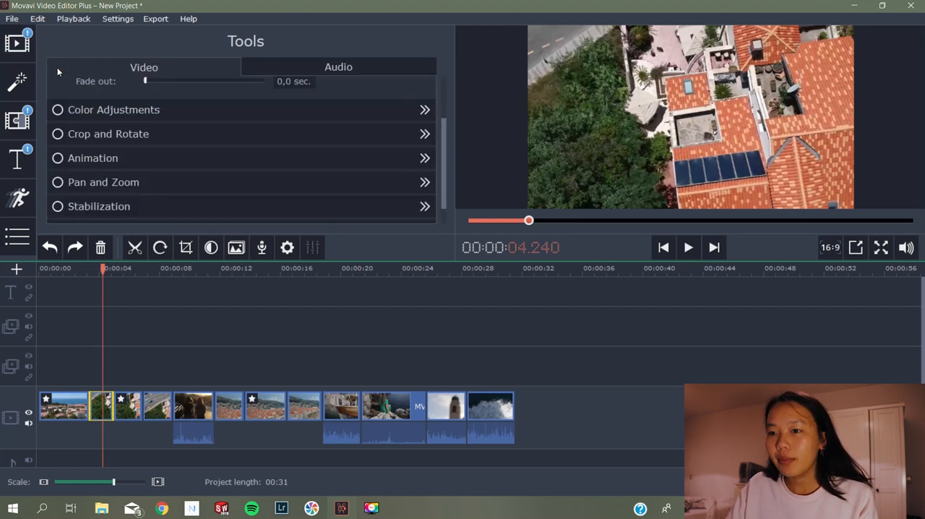
{"action": "left_click_drag", "start_coordinate": [102, 269], "coordinate": [84, 270]}
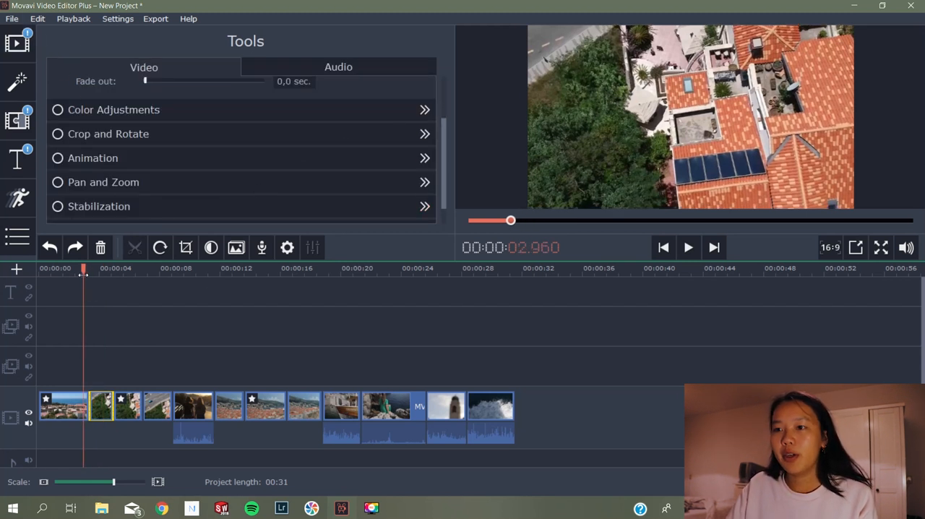
{"action": "left_click", "coordinate": [65, 399]}
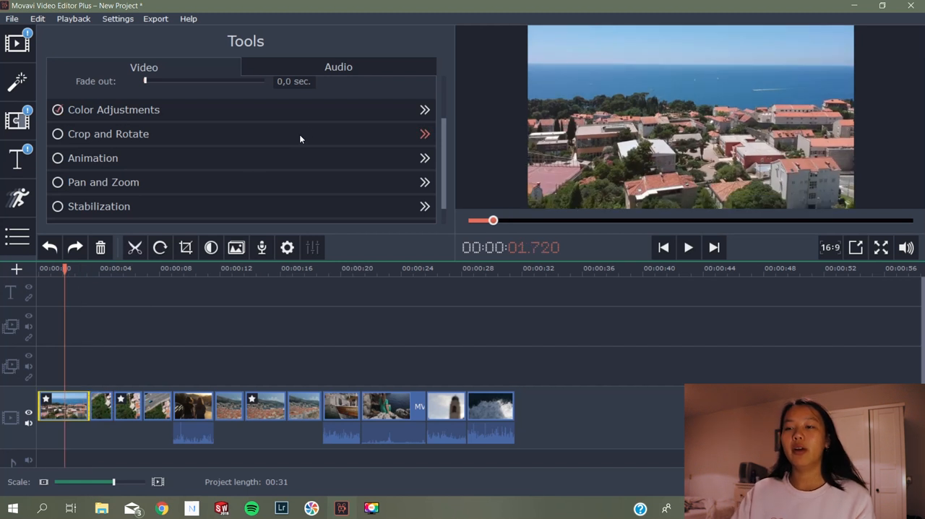
Try rotating and cropping the first clip at an angle of -5.8°, and look at its animation options
{"action": "left_click", "coordinate": [230, 135]}
{"action": "mouse_move", "coordinate": [204, 100]}
{"action": "left_mouse_down"}
{"action": "mouse_move", "coordinate": [164, 99]}
{"action": "mouse_move", "coordinate": [212, 94]}
{"action": "mouse_move", "coordinate": [195, 95]}
{"action": "left_mouse_up"}
{"action": "left_click_drag", "start_coordinate": [809, 184], "coordinate": [795, 176]}
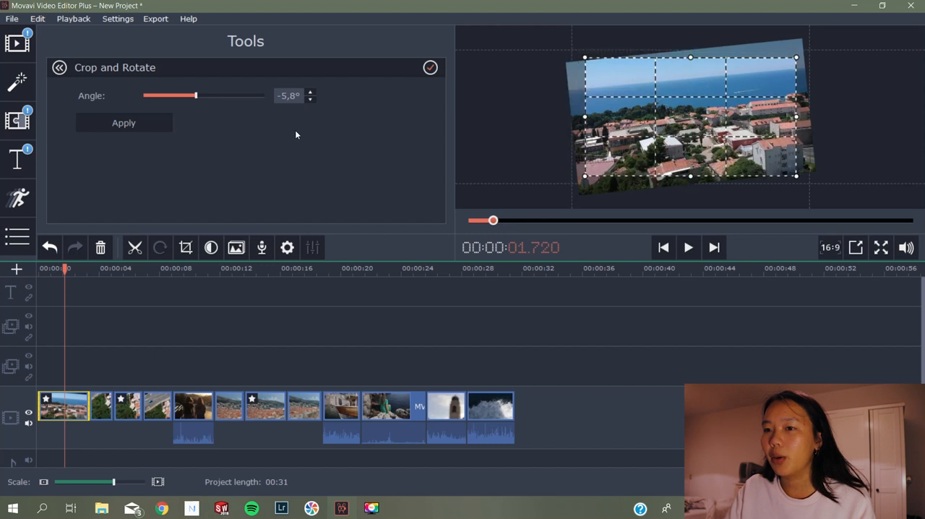
{"action": "left_click", "coordinate": [430, 67]}
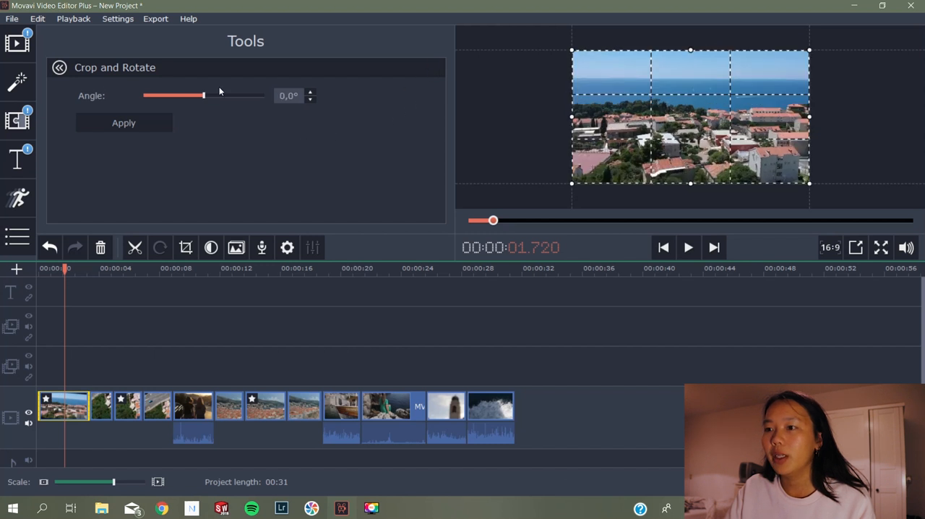
{"action": "left_click", "coordinate": [60, 72]}
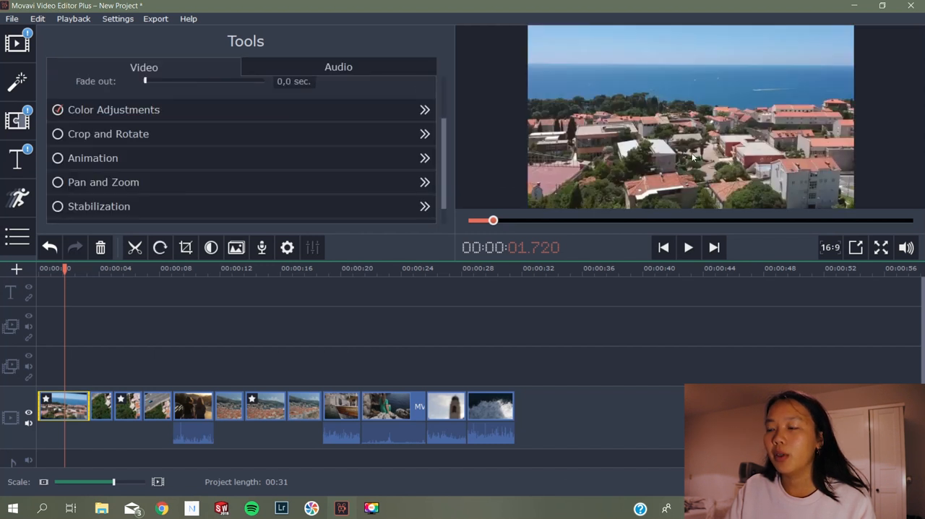
{"action": "left_click", "coordinate": [148, 159]}
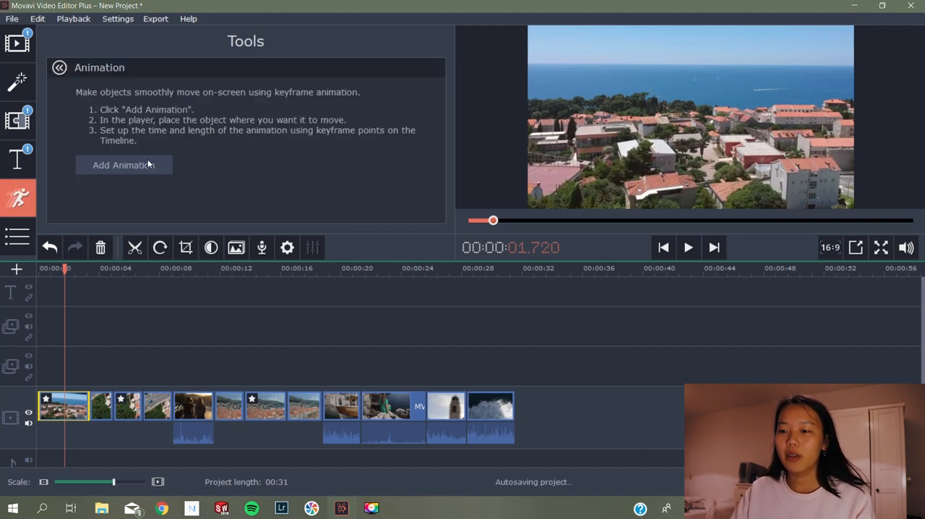
{"action": "left_click", "coordinate": [79, 350]}
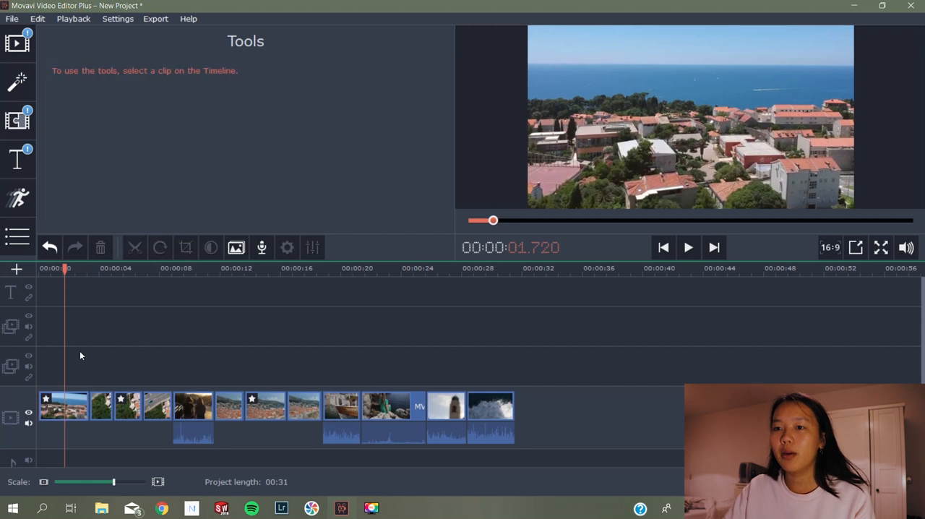
Browse the import library's backgrounds, sample videos and intro videos to see what ready-made material is offered
{"action": "left_click", "coordinate": [17, 43]}
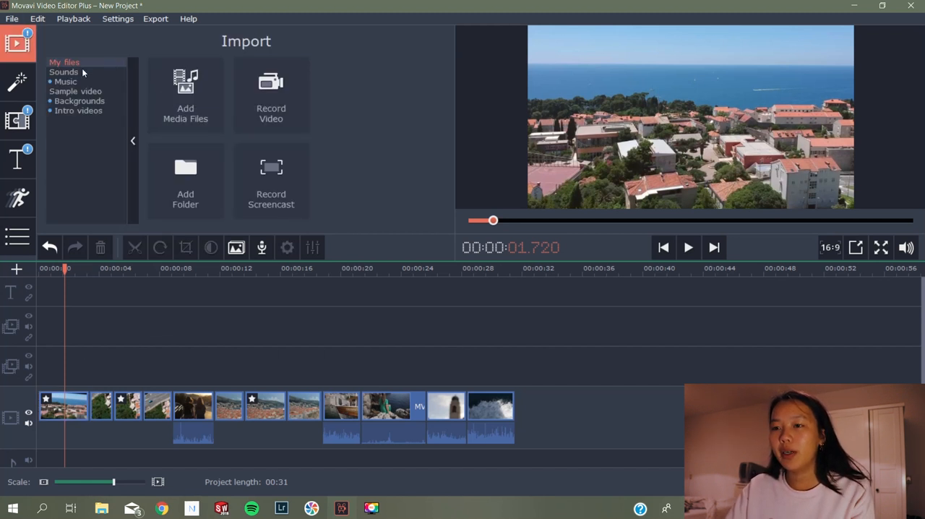
{"action": "left_click", "coordinate": [81, 105]}
{"action": "scroll", "coordinate": [274, 145], "scroll_direction": "down", "scroll_amount": 7}
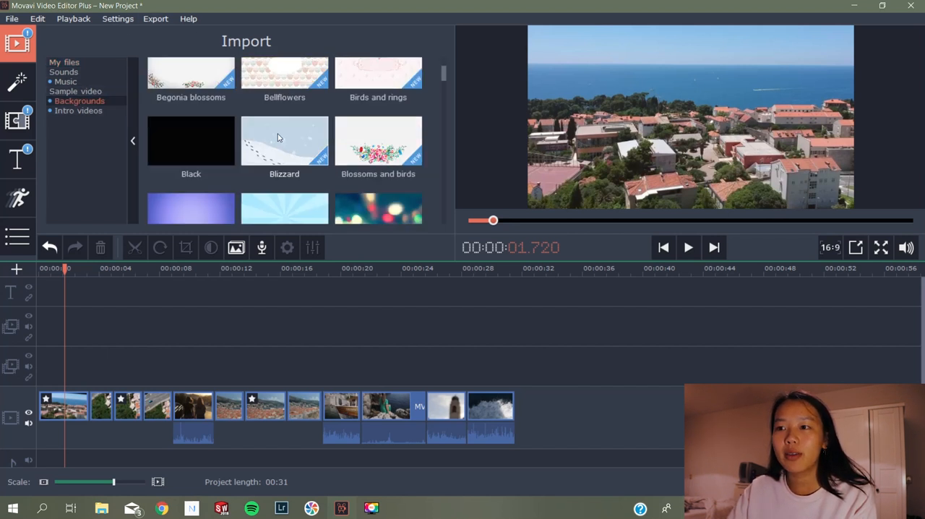
{"action": "left_click", "coordinate": [75, 91]}
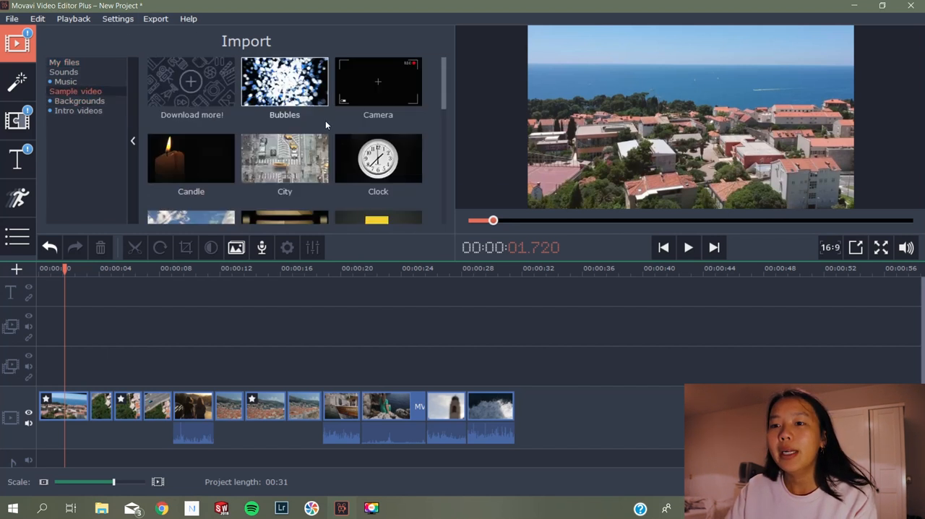
{"action": "scroll", "coordinate": [325, 120], "scroll_direction": "down", "scroll_amount": 2}
{"action": "scroll", "coordinate": [325, 120], "scroll_direction": "up", "scroll_amount": 2}
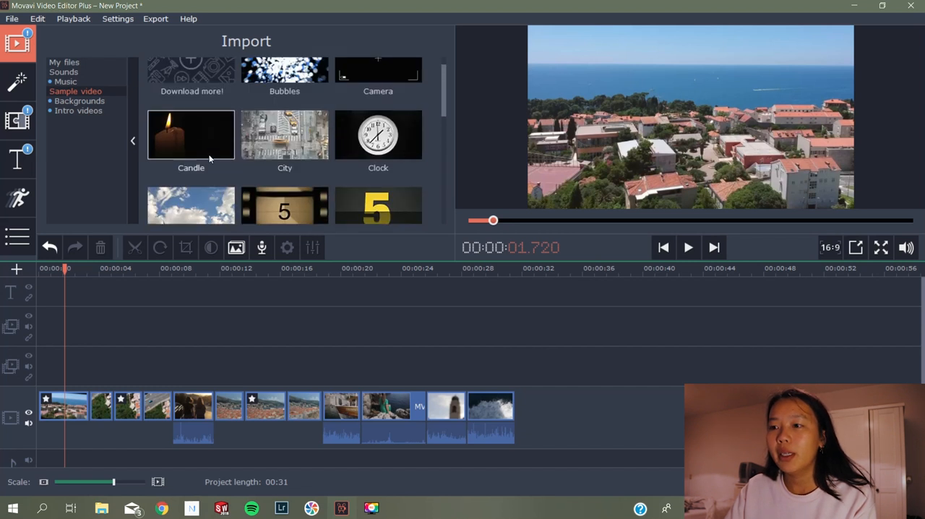
{"action": "scroll", "coordinate": [329, 137], "scroll_direction": "down", "scroll_amount": 2}
{"action": "scroll", "coordinate": [334, 148], "scroll_direction": "up", "scroll_amount": 2}
{"action": "left_click", "coordinate": [80, 110]}
{"action": "scroll", "coordinate": [390, 147], "scroll_direction": "down", "scroll_amount": 2}
{"action": "scroll", "coordinate": [390, 147], "scroll_direction": "up", "scroll_amount": 2}
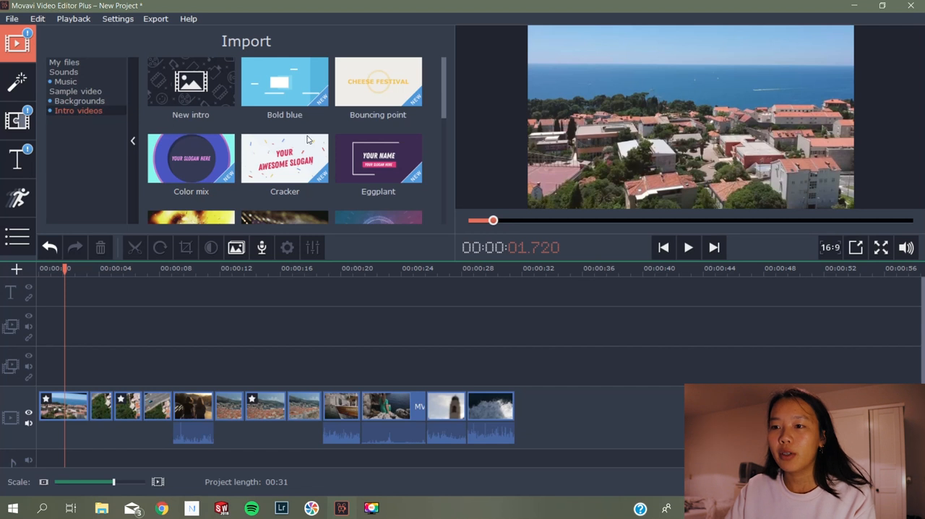
{"action": "scroll", "coordinate": [439, 134], "scroll_direction": "down", "scroll_amount": 2}
{"action": "scroll", "coordinate": [429, 166], "scroll_direction": "down", "scroll_amount": 2}
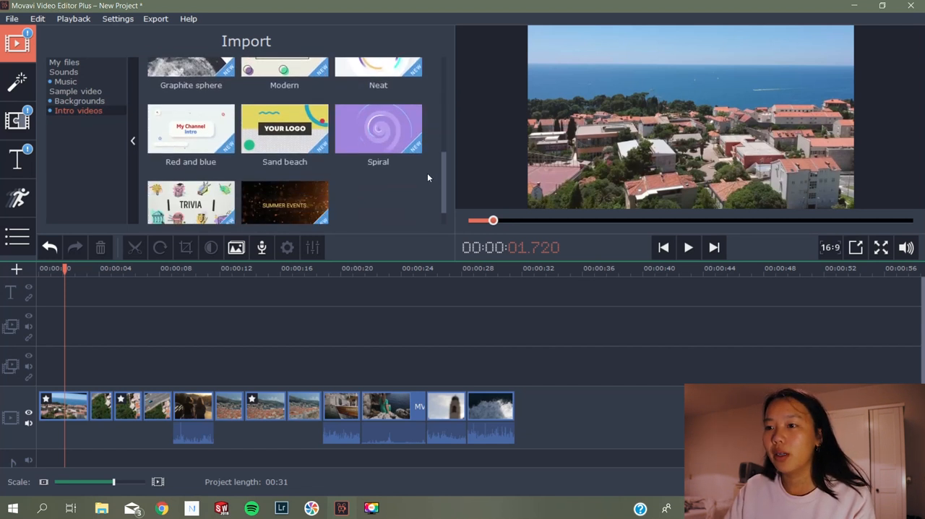
{"action": "scroll", "coordinate": [437, 108], "scroll_direction": "up", "scroll_amount": 4}
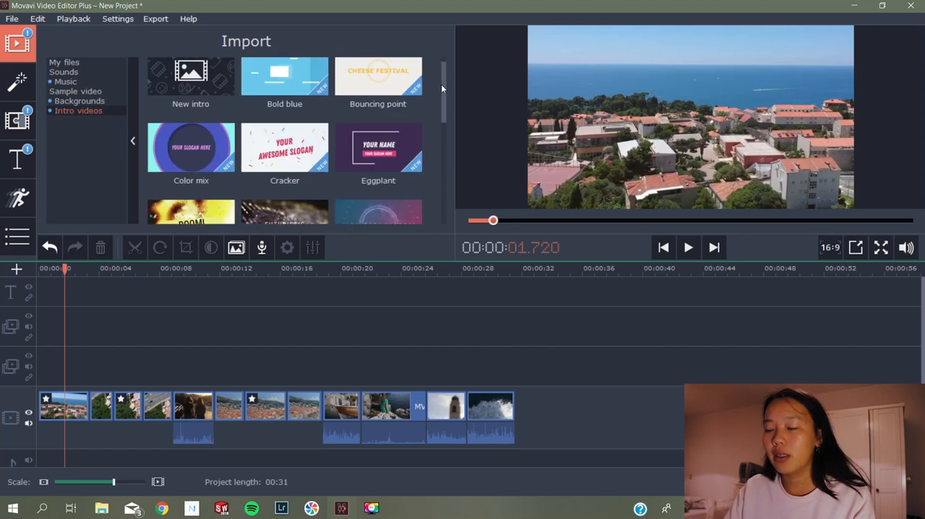
Import the map image HE1535049_160381-P1 from the 003 Movavi folder and place it at the beginning of the video track
{"action": "left_click", "coordinate": [84, 64]}
{"action": "left_click", "coordinate": [195, 108]}
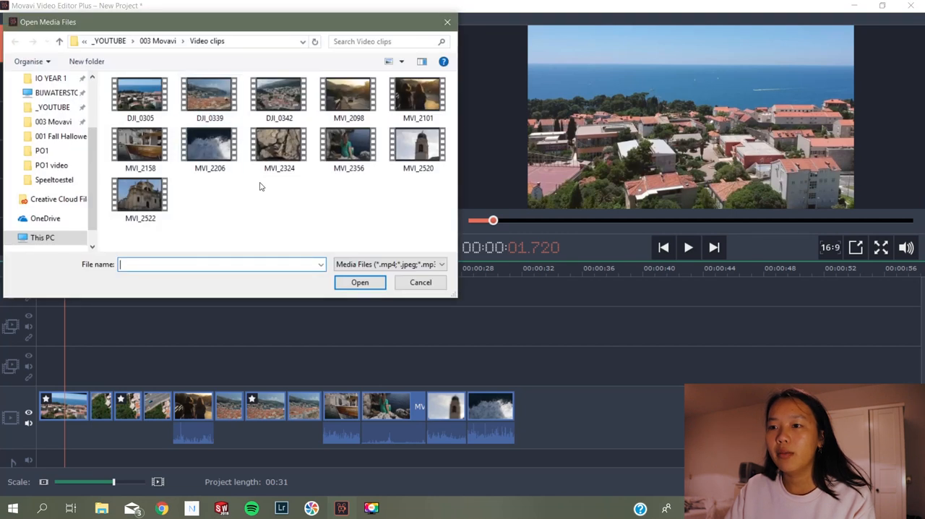
{"action": "left_click", "coordinate": [162, 43]}
{"action": "left_click", "coordinate": [282, 115]}
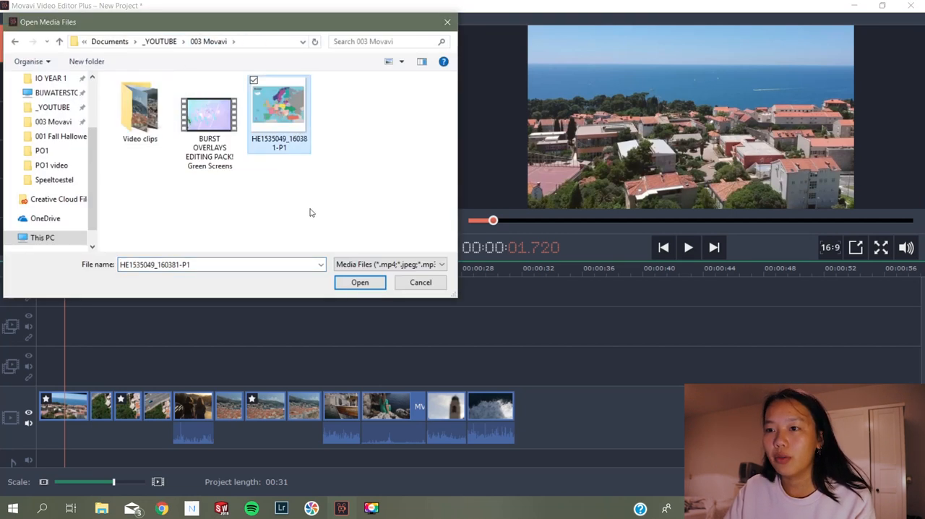
{"action": "left_click", "coordinate": [350, 282]}
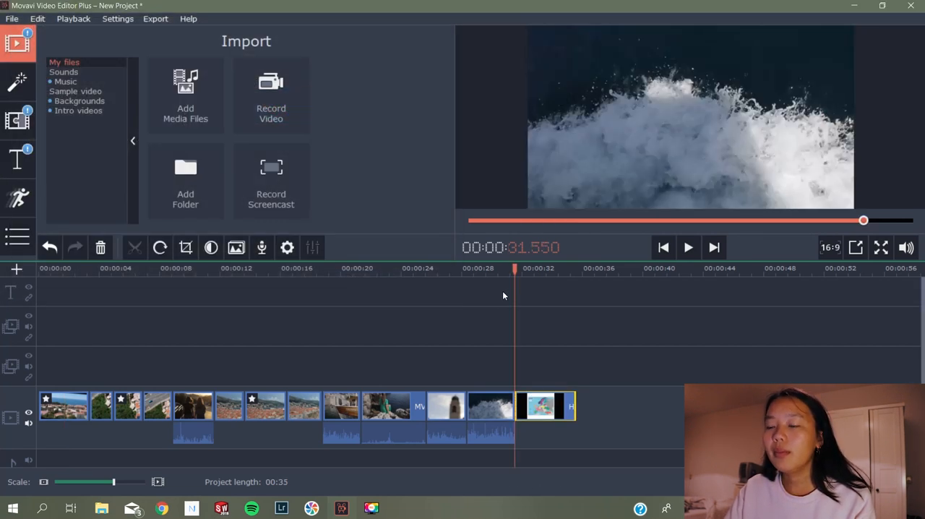
{"action": "mouse_move", "coordinate": [514, 269]}
{"action": "left_mouse_down"}
{"action": "mouse_move", "coordinate": [489, 269]}
{"action": "mouse_move", "coordinate": [530, 269]}
{"action": "left_mouse_up"}
{"action": "left_click_drag", "start_coordinate": [540, 404], "coordinate": [50, 403]}
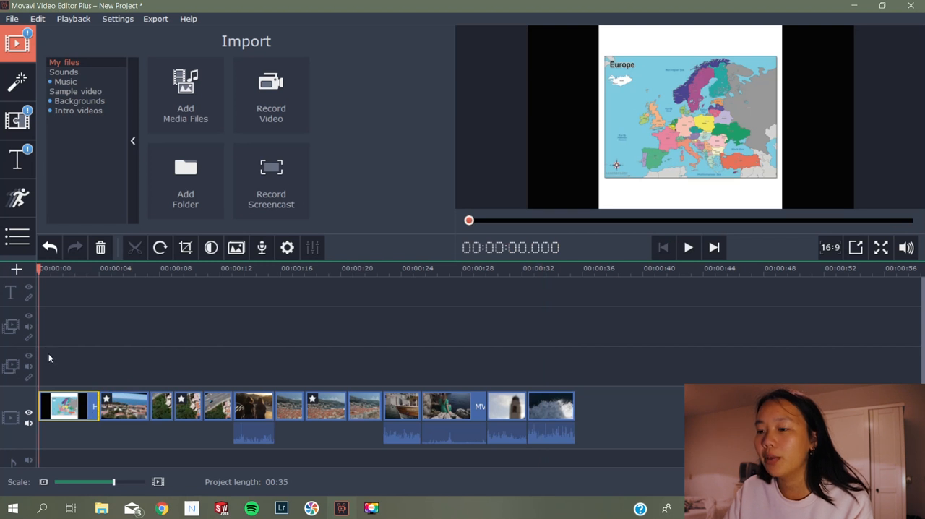
Crop the map image to fill the frame, with the crop area positioned over Europe, and apply it
{"action": "left_click_drag", "start_coordinate": [36, 269], "coordinate": [62, 268]}
{"action": "left_click", "coordinate": [186, 250]}
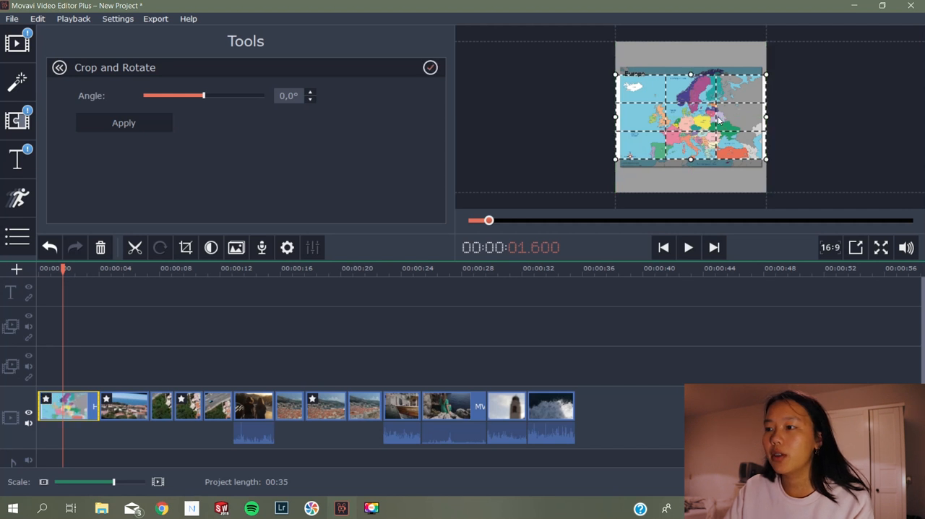
{"action": "left_click_drag", "start_coordinate": [718, 118], "coordinate": [721, 142]}
{"action": "left_click", "coordinate": [123, 123]}
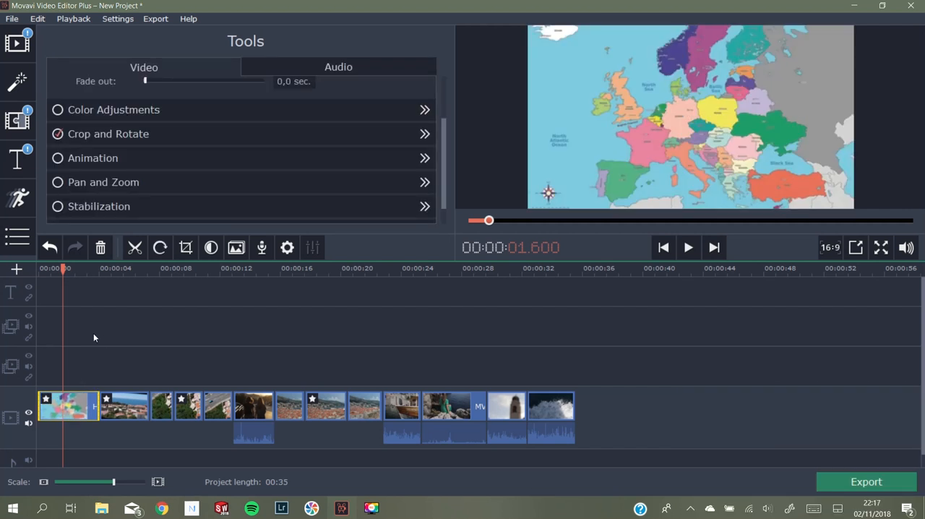
Shorten the map clip to about 2.2 seconds and return the playhead to the start of the timeline
{"action": "left_click_drag", "start_coordinate": [62, 272], "coordinate": [29, 270]}
{"action": "left_click_drag", "start_coordinate": [98, 405], "coordinate": [75, 405]}
{"action": "left_click", "coordinate": [36, 268]}
{"action": "left_click_drag", "start_coordinate": [36, 268], "coordinate": [19, 268]}
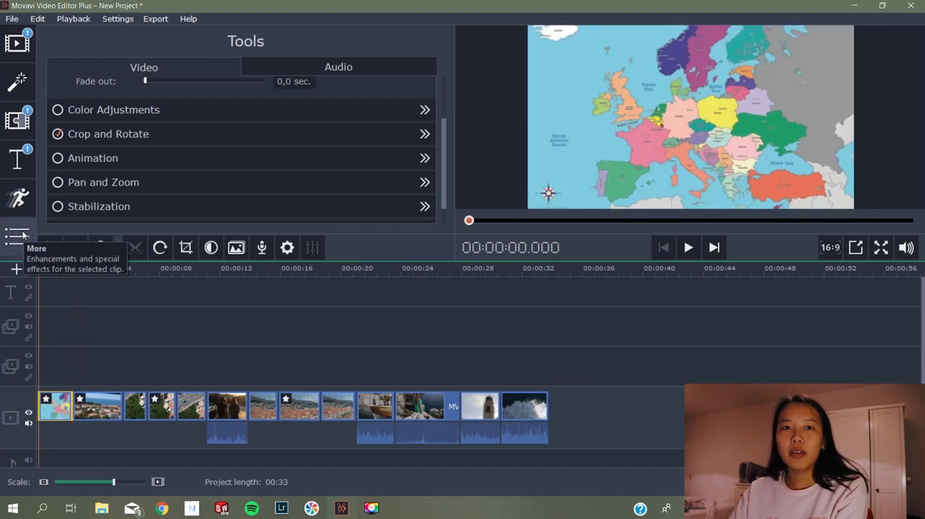
Open the sticker collection and look through all the available stickers and categories
{"action": "left_click", "coordinate": [22, 234]}
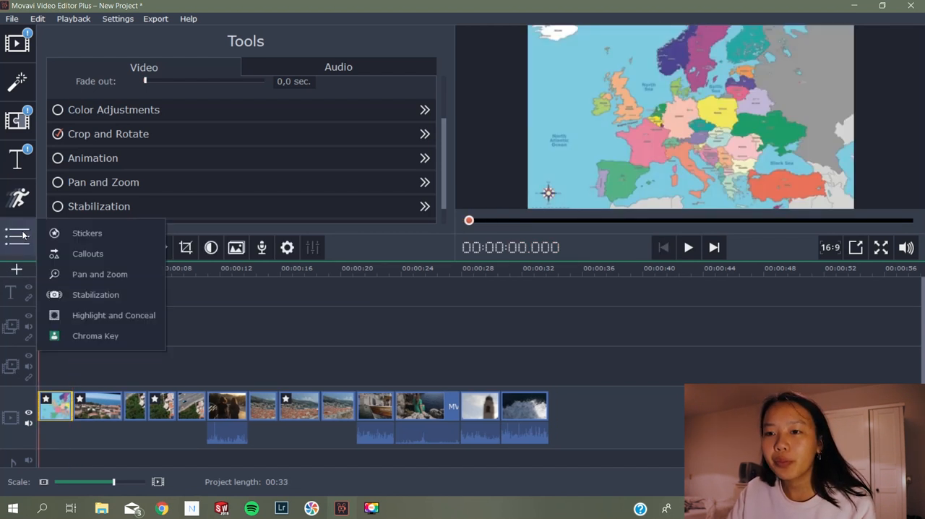
{"action": "left_click", "coordinate": [80, 233]}
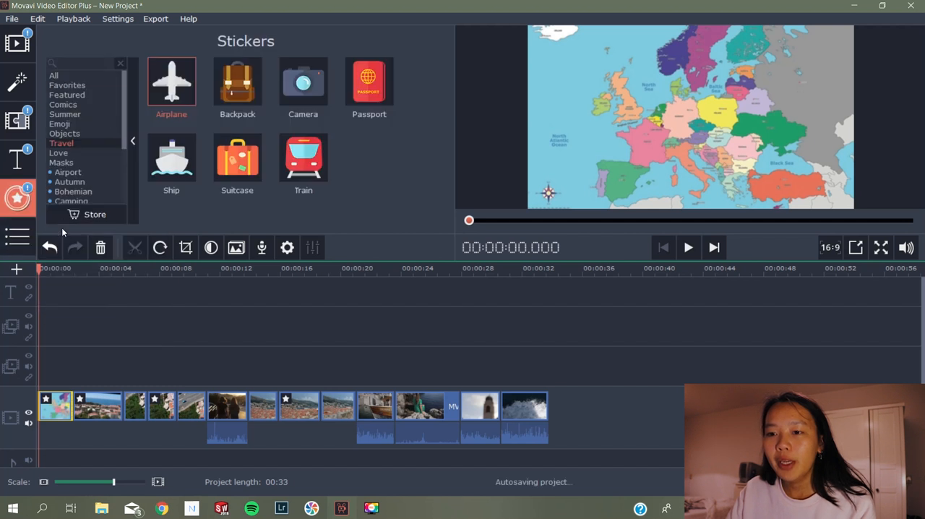
{"action": "scroll", "coordinate": [86, 116], "scroll_direction": "down", "scroll_amount": 3}
{"action": "scroll", "coordinate": [87, 119], "scroll_direction": "up", "scroll_amount": 3}
{"action": "left_click", "coordinate": [81, 76]}
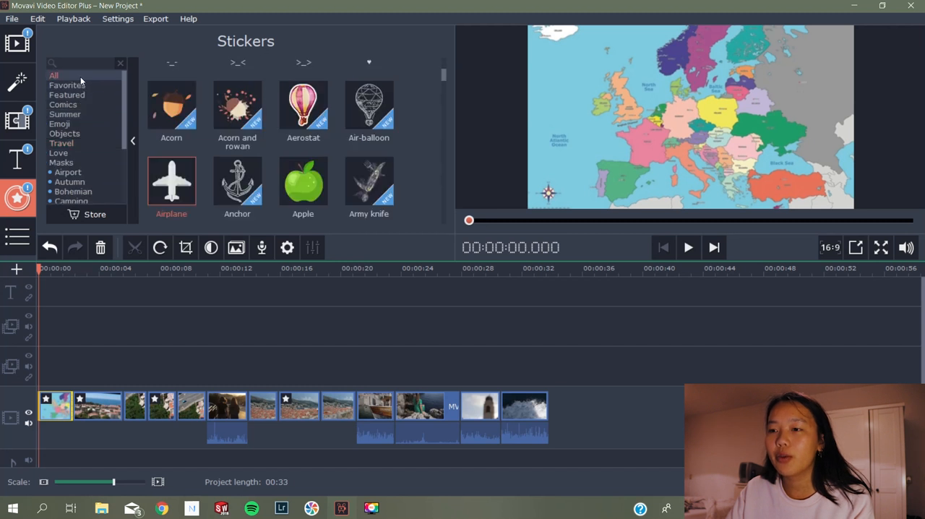
{"action": "mouse_move", "coordinate": [443, 75]}
{"action": "left_mouse_down"}
{"action": "mouse_move", "coordinate": [443, 64]}
{"action": "mouse_move", "coordinate": [442, 102]}
{"action": "mouse_move", "coordinate": [443, 93]}
{"action": "left_mouse_up"}
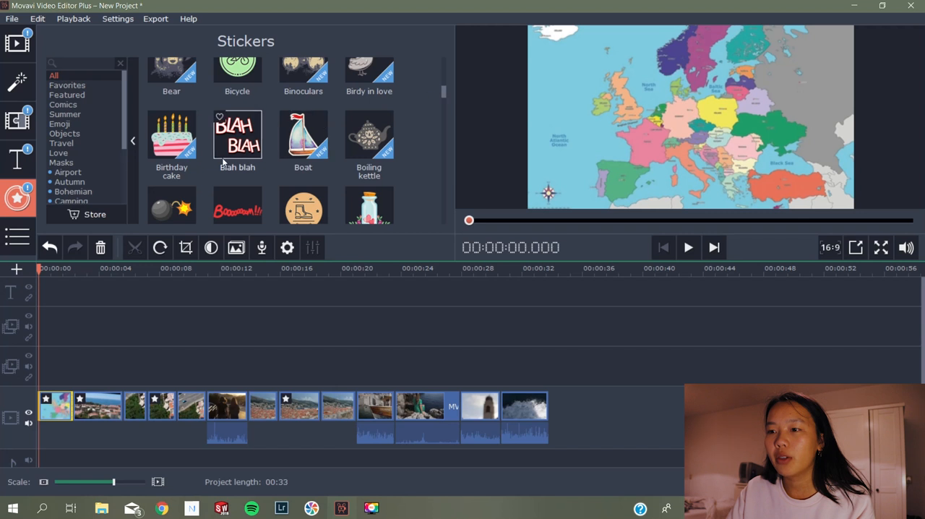
{"action": "scroll", "coordinate": [407, 151], "scroll_direction": "down", "scroll_amount": 3}
{"action": "scroll", "coordinate": [408, 153], "scroll_direction": "down", "scroll_amount": 8}
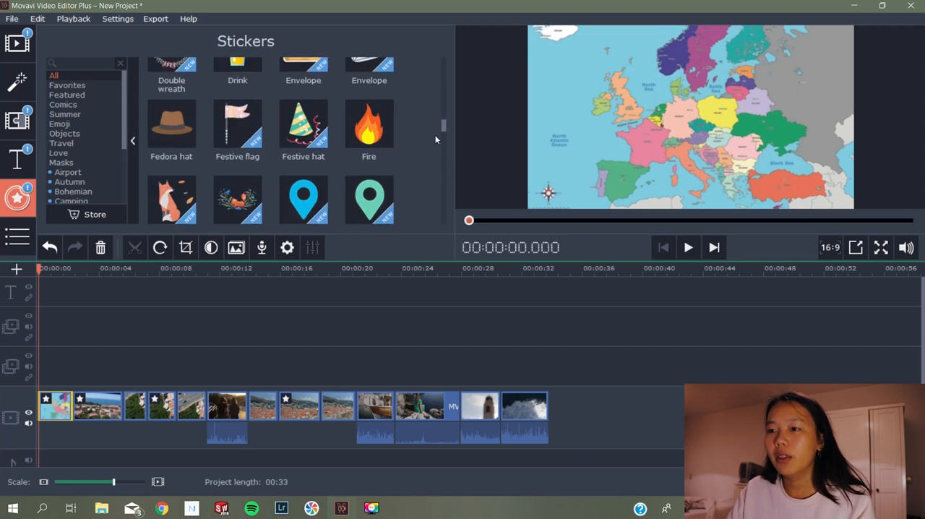
{"action": "left_click_drag", "start_coordinate": [442, 128], "coordinate": [447, 66]}
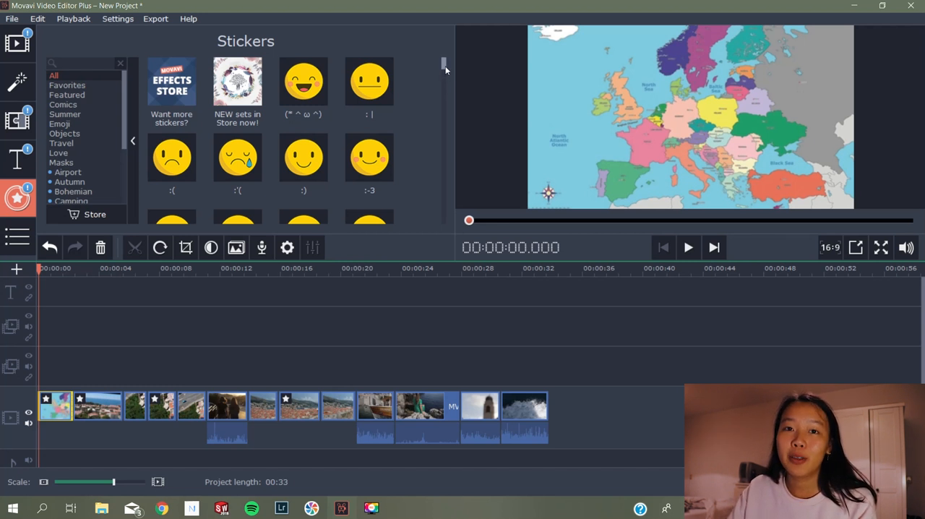
Add the Airplane sticker from the Travel category to the title track at the start of the timeline
{"action": "left_click", "coordinate": [66, 141]}
{"action": "left_click_drag", "start_coordinate": [177, 96], "coordinate": [43, 330]}
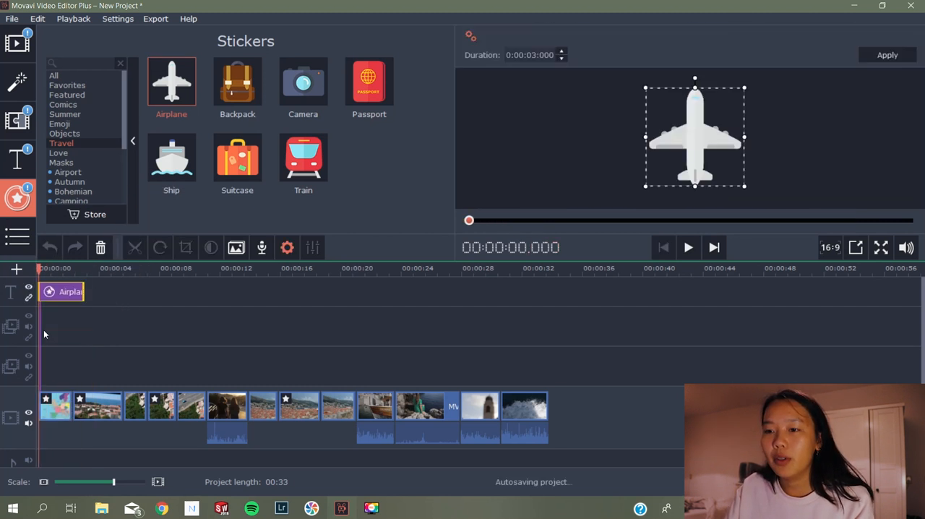
{"action": "left_click", "coordinate": [39, 268]}
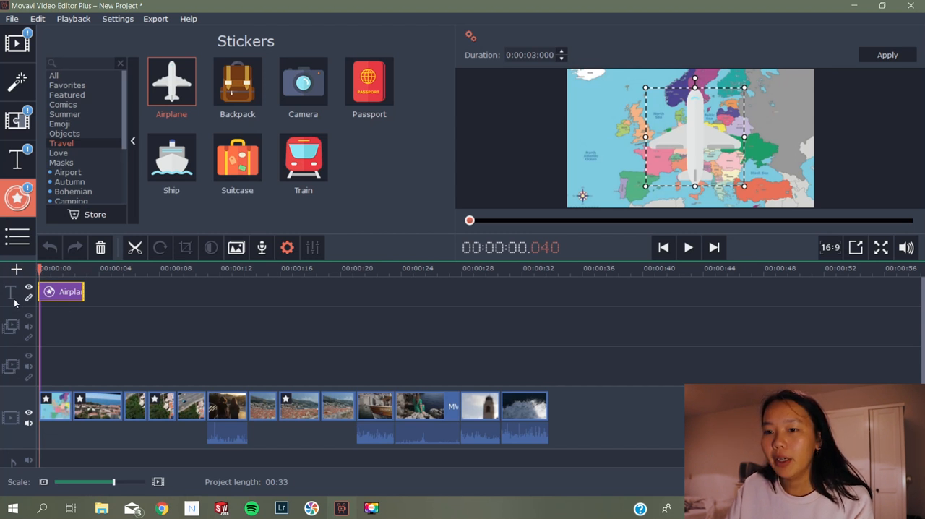
Shrink and tilt the airplane sticker, place it over the Netherlands on the map, and enlarge the preview area
{"action": "left_click_drag", "start_coordinate": [744, 186], "coordinate": [670, 137]}
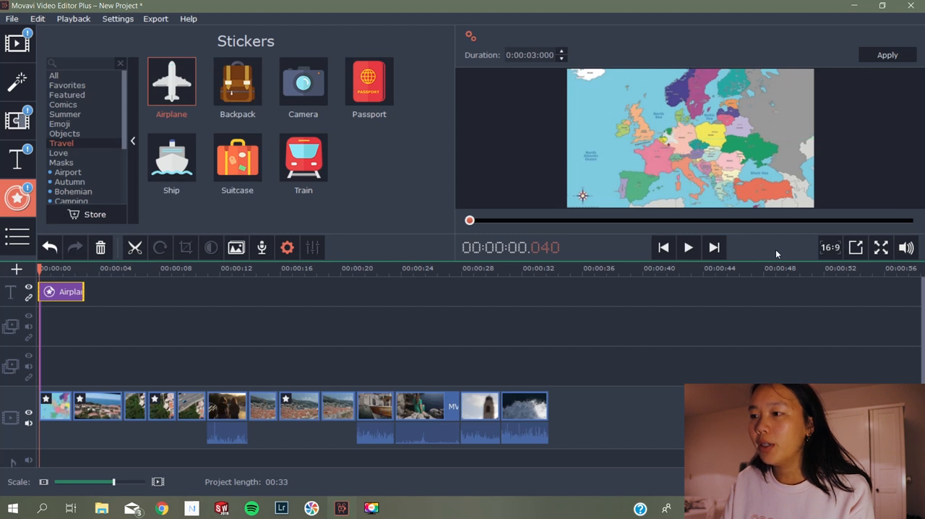
{"action": "left_click_drag", "start_coordinate": [760, 261], "coordinate": [734, 341]}
{"action": "left_click", "coordinate": [666, 164]}
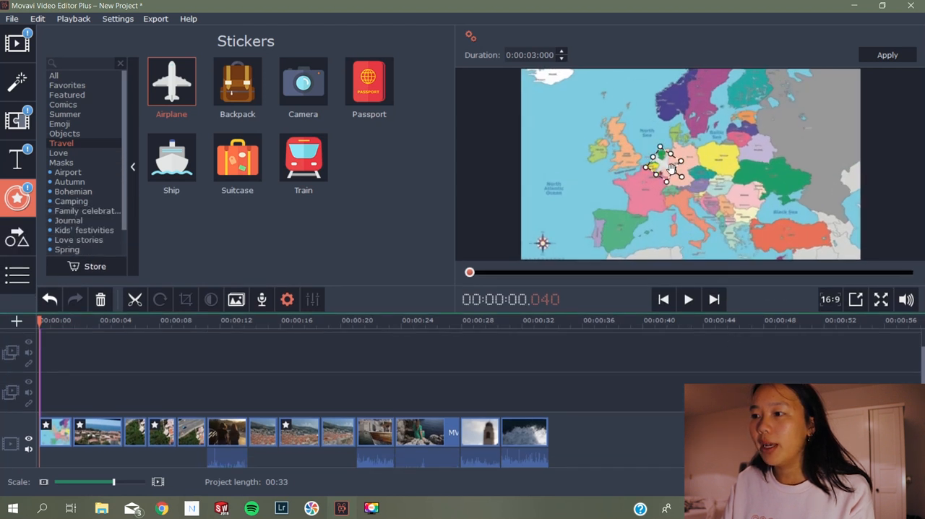
Zoom in on the timeline and add a keyframe animation to the airplane sticker from the start of its clip
{"action": "left_click_drag", "start_coordinate": [40, 325], "coordinate": [42, 325]}
{"action": "left_click", "coordinate": [128, 483]}
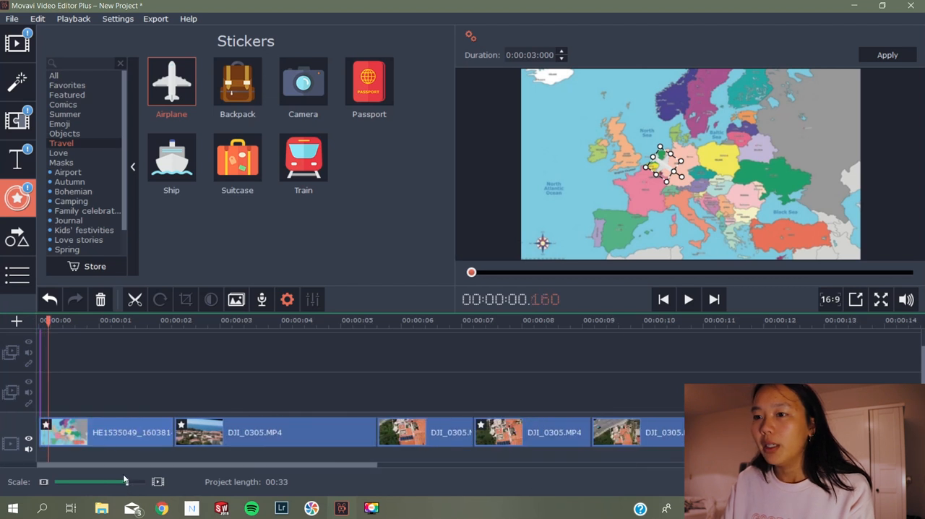
{"action": "left_click_drag", "start_coordinate": [157, 312], "coordinate": [156, 254]}
{"action": "left_click", "coordinate": [77, 311]}
{"action": "left_click", "coordinate": [4, 247]}
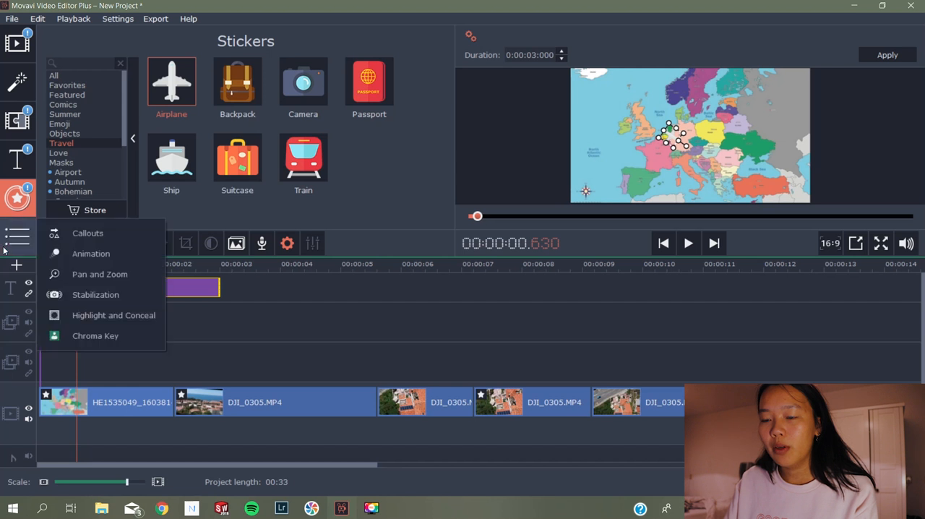
{"action": "left_click", "coordinate": [78, 254]}
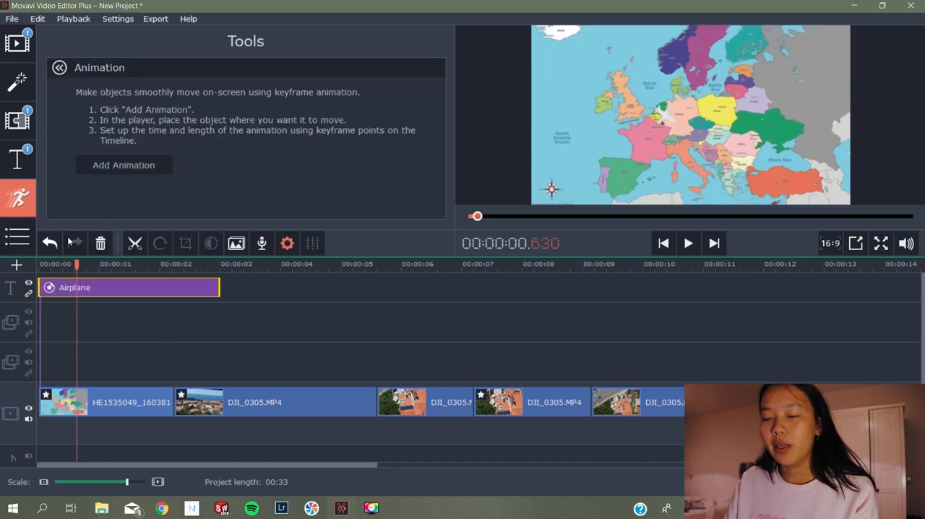
{"action": "left_click_drag", "start_coordinate": [76, 266], "coordinate": [41, 266]}
{"action": "left_click", "coordinate": [112, 169]}
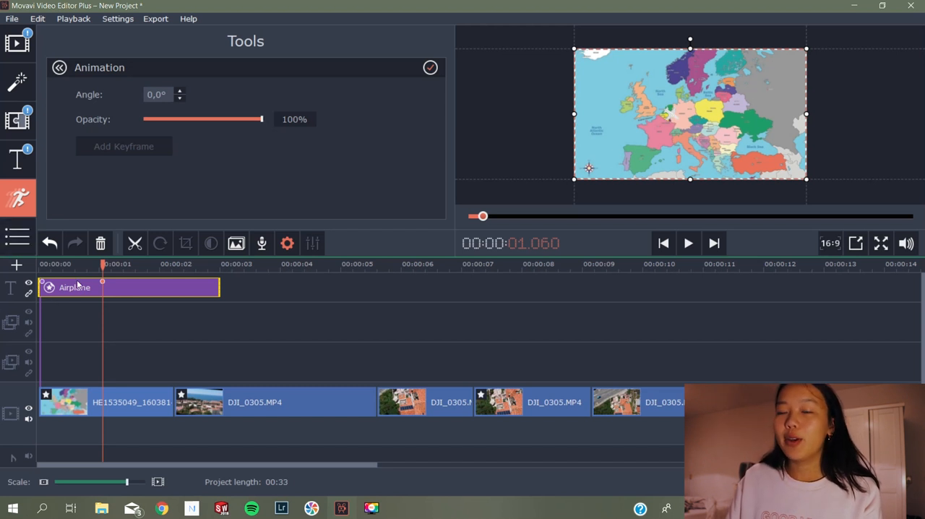
Move the airplane sticker southeast across the map to the Balkans at its second keyframe, then leave the Animation tool
{"action": "left_click", "coordinate": [42, 264]}
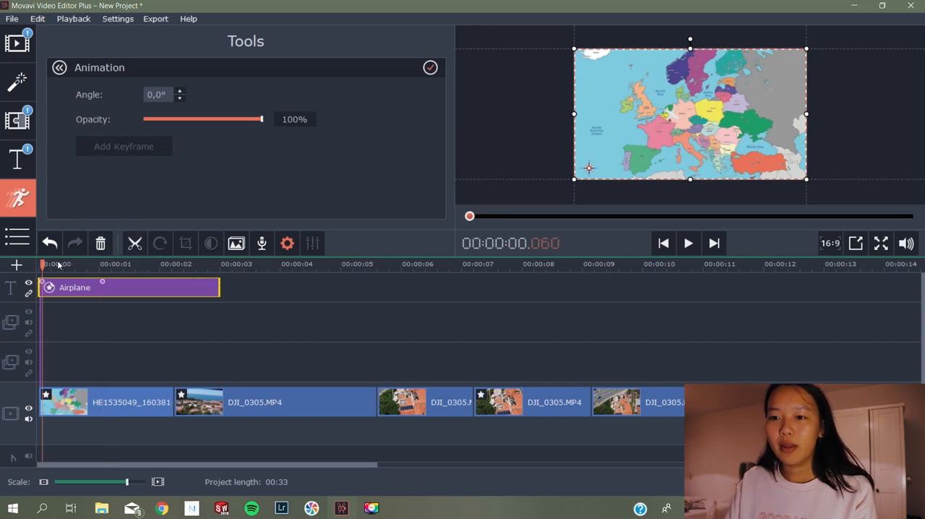
{"action": "left_click", "coordinate": [103, 283]}
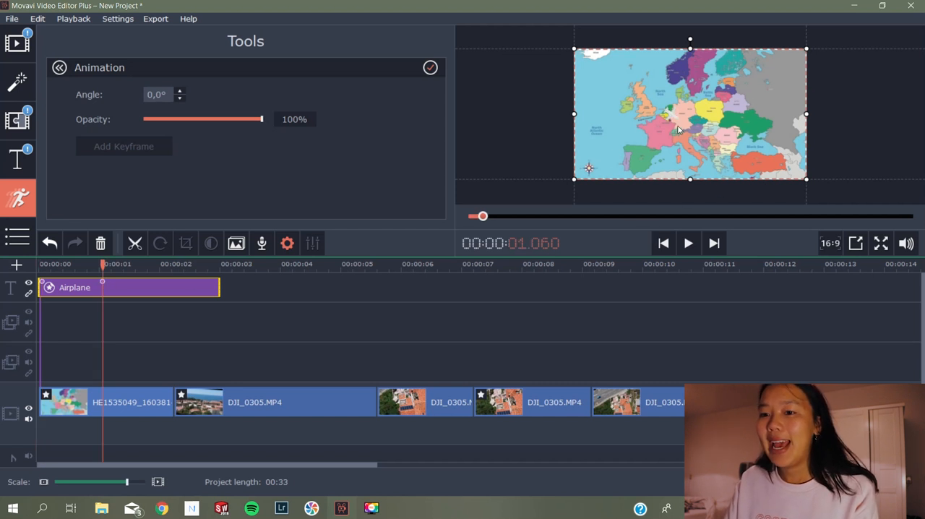
{"action": "left_click_drag", "start_coordinate": [671, 118], "coordinate": [710, 161]}
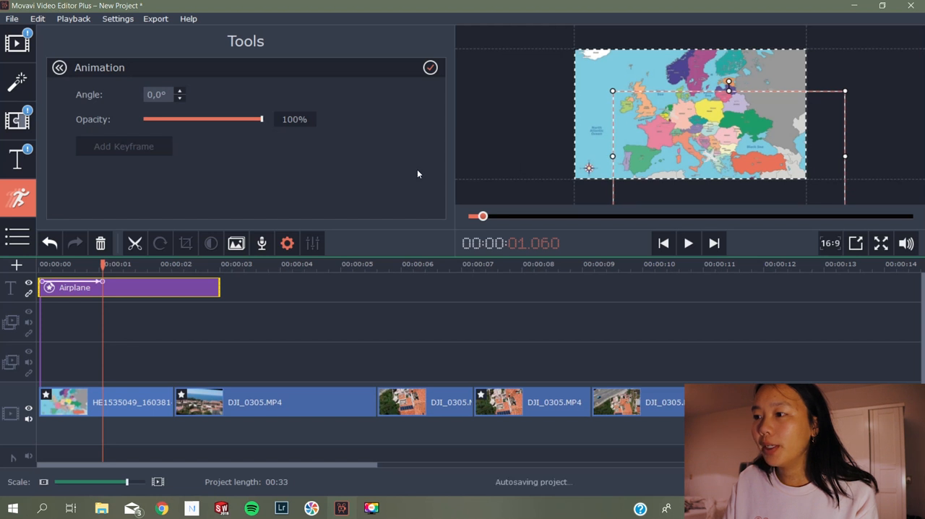
{"action": "left_click", "coordinate": [64, 72]}
Shorten the airplane clip to end shortly after its second keyframe and shift its start to about 00:00:00.160
{"action": "left_click_drag", "start_coordinate": [218, 288], "coordinate": [139, 287]}
{"action": "left_click_drag", "start_coordinate": [50, 265], "coordinate": [38, 265]}
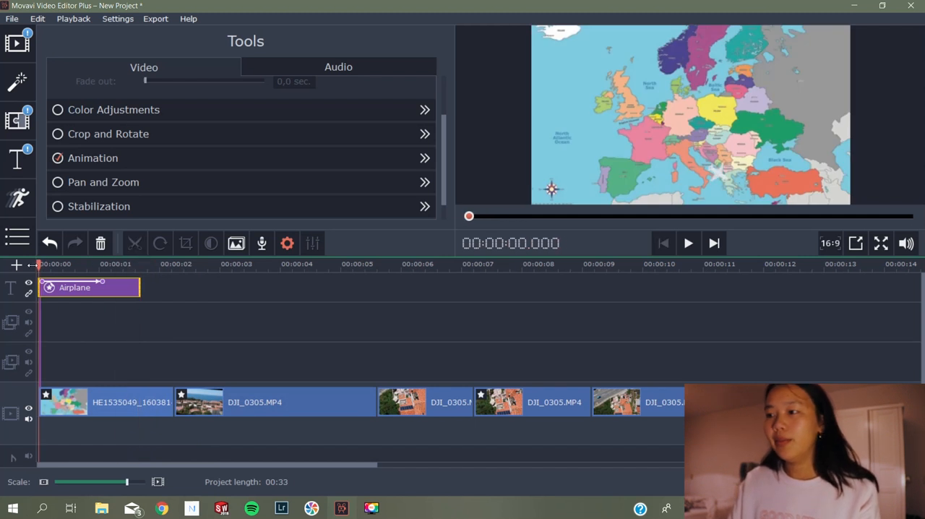
{"action": "left_click", "coordinate": [687, 250]}
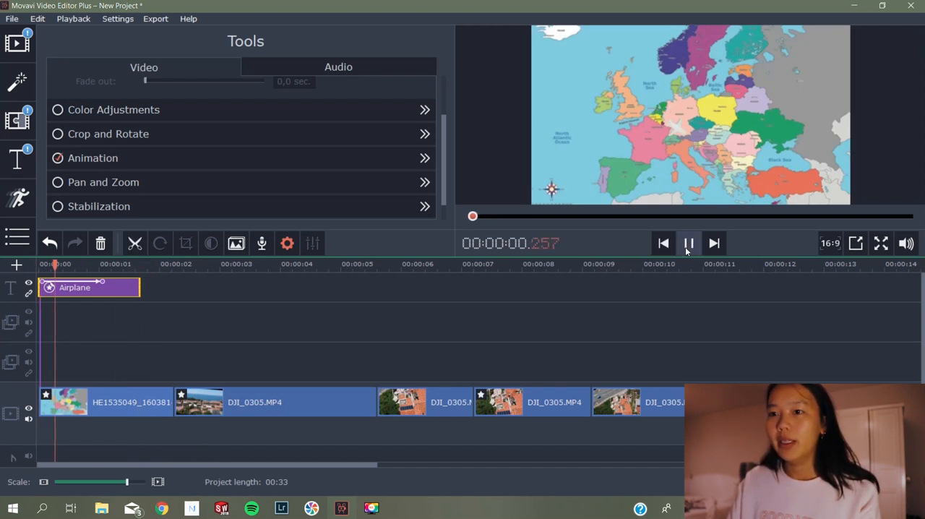
{"action": "left_click", "coordinate": [687, 246]}
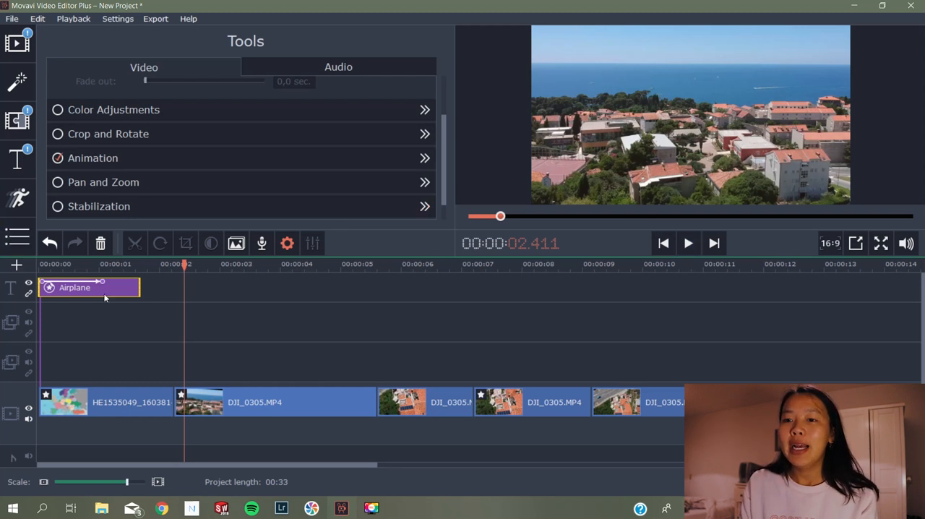
{"action": "left_click_drag", "start_coordinate": [98, 290], "coordinate": [107, 291]}
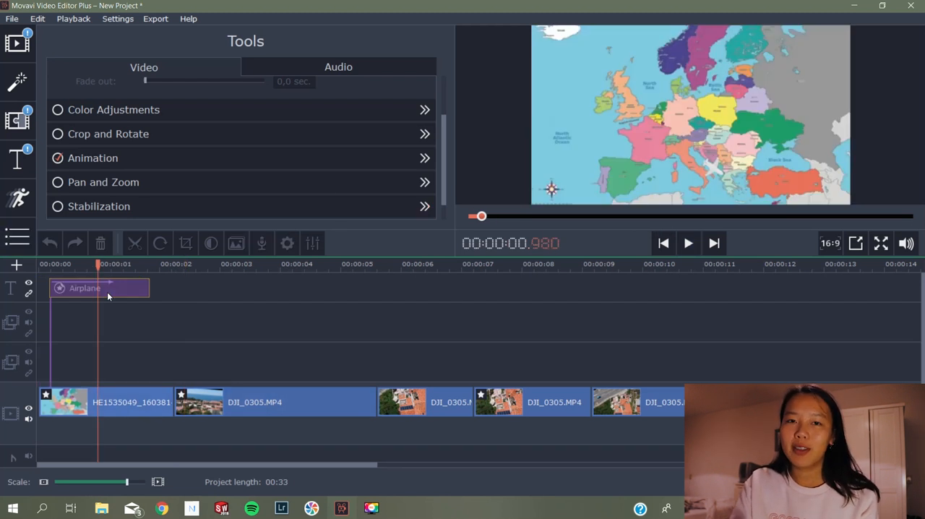
Open Pan and Zoom for the map clip and look at the Zoom in, Zoom out and Pan options
{"action": "left_click", "coordinate": [150, 405]}
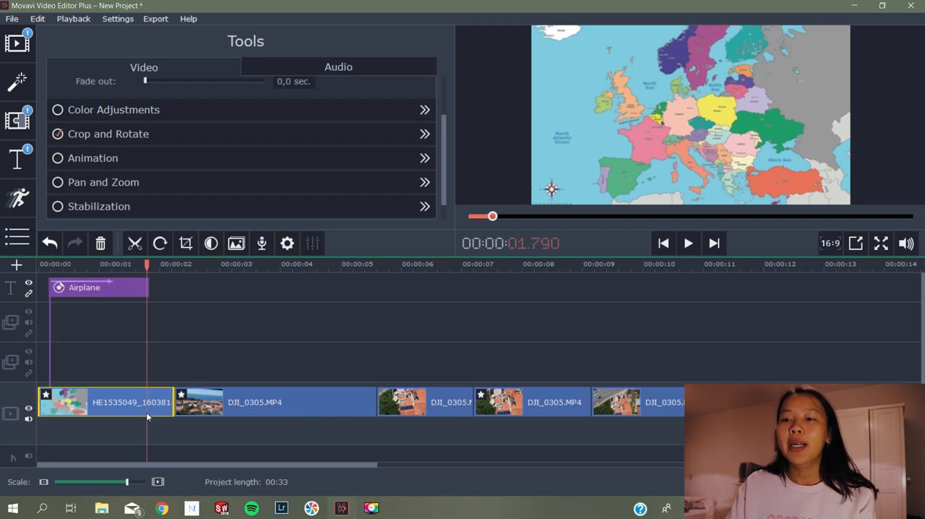
{"action": "left_click", "coordinate": [130, 185]}
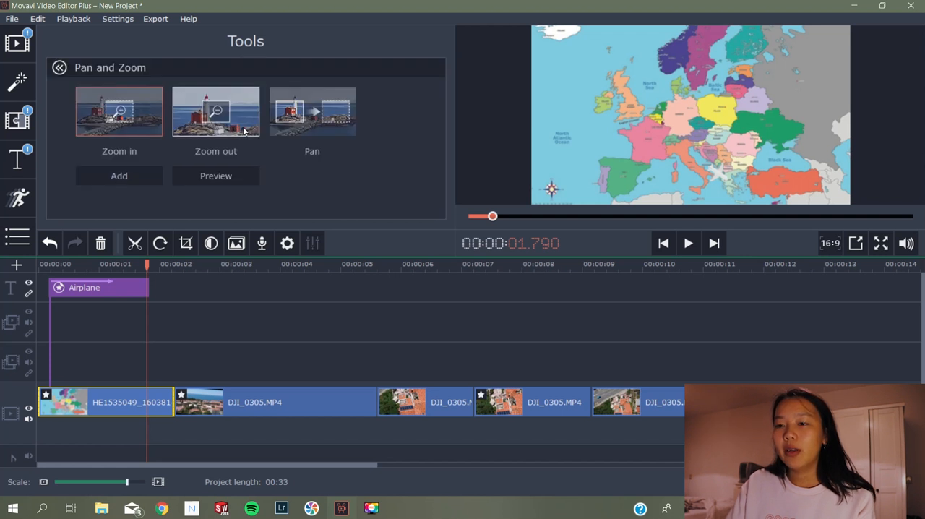
{"action": "left_click_drag", "start_coordinate": [143, 258], "coordinate": [184, 263]}
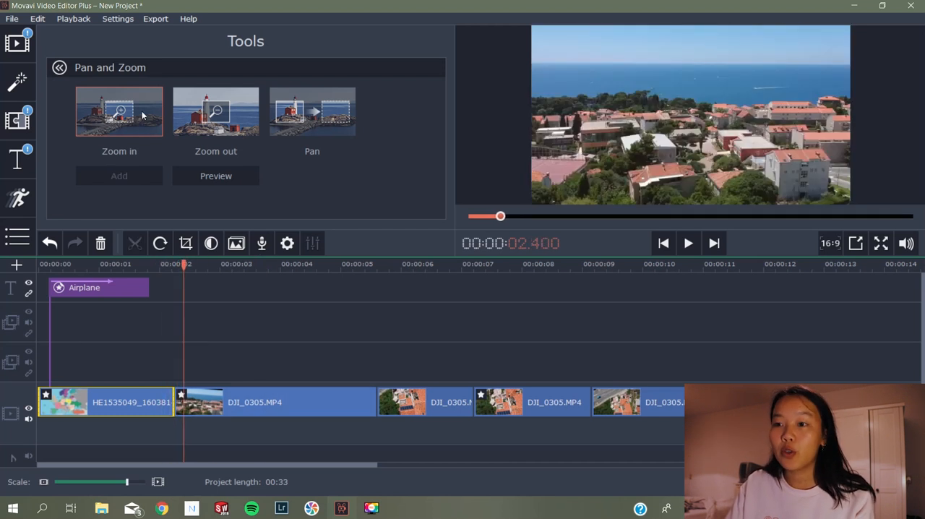
{"action": "left_click", "coordinate": [196, 179]}
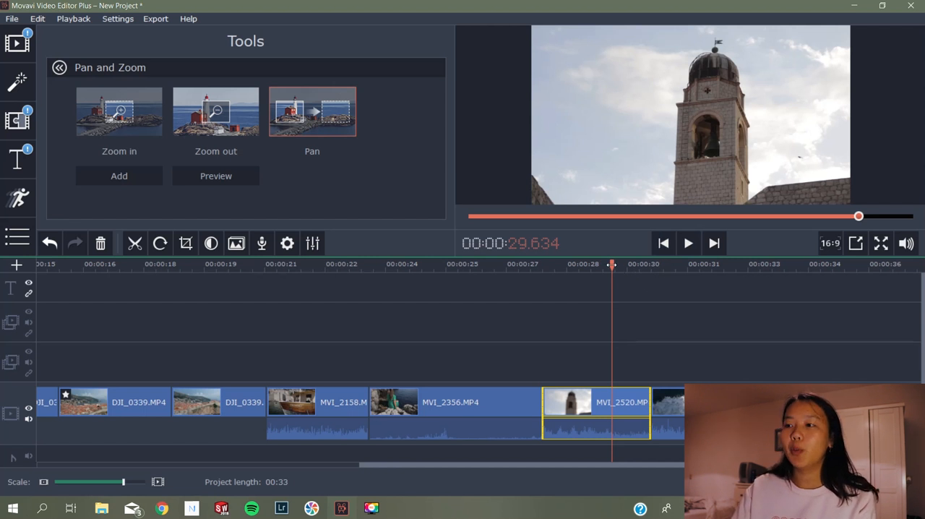
Add a Pan effect to the bell tower clip MVI_2520.MP4, check its start and end frames, and play it back
{"action": "double_click", "coordinate": [308, 120]}
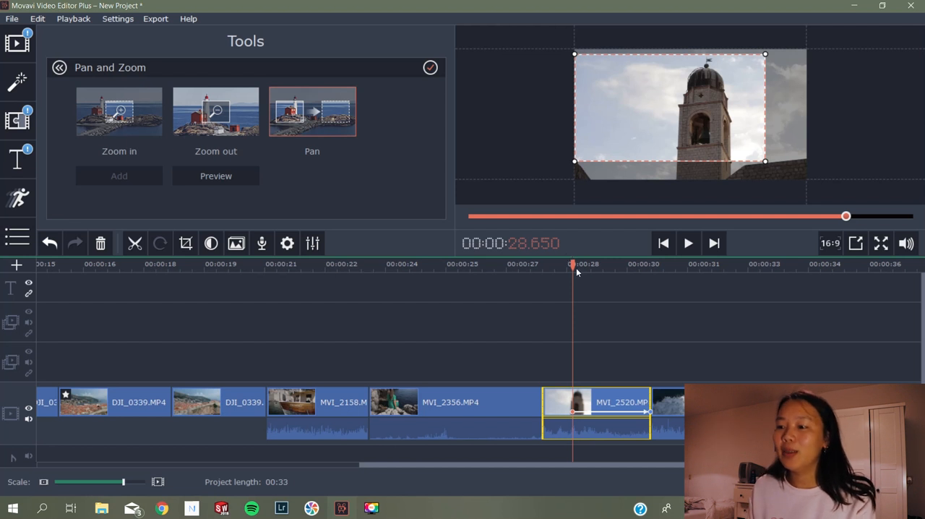
{"action": "left_click", "coordinate": [570, 262]}
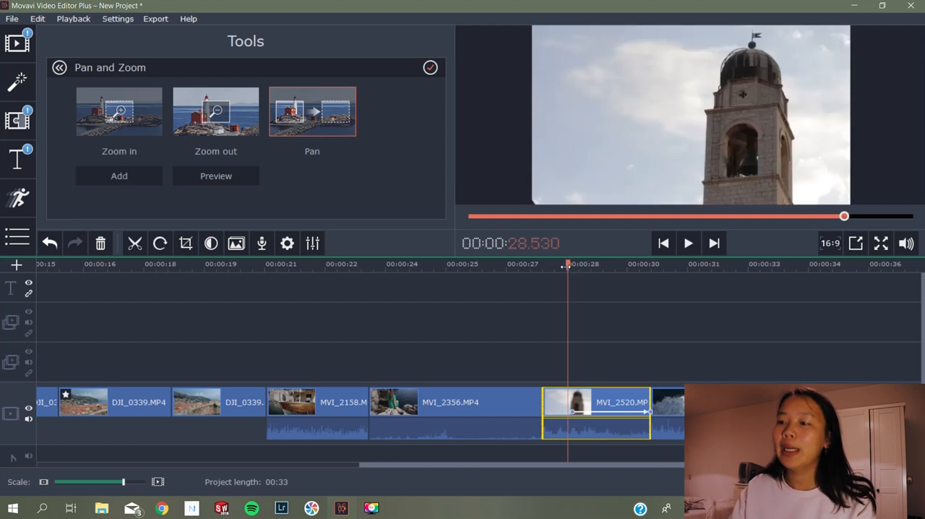
{"action": "left_click", "coordinate": [571, 409]}
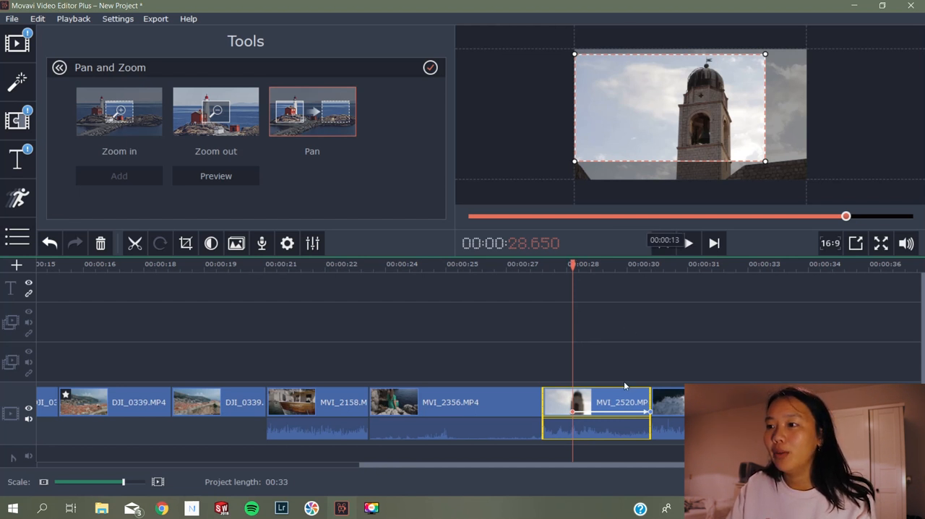
{"action": "left_click", "coordinate": [648, 410]}
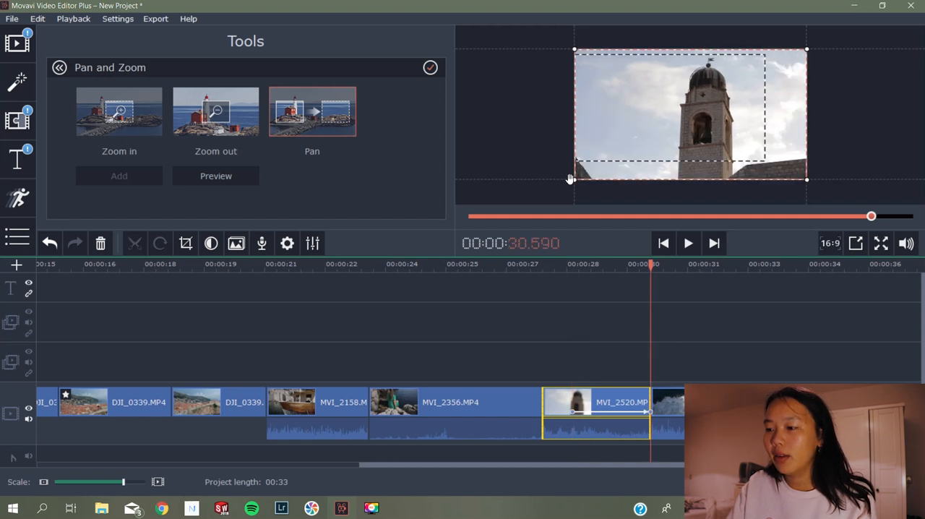
{"action": "left_click_drag", "start_coordinate": [653, 264], "coordinate": [537, 266]}
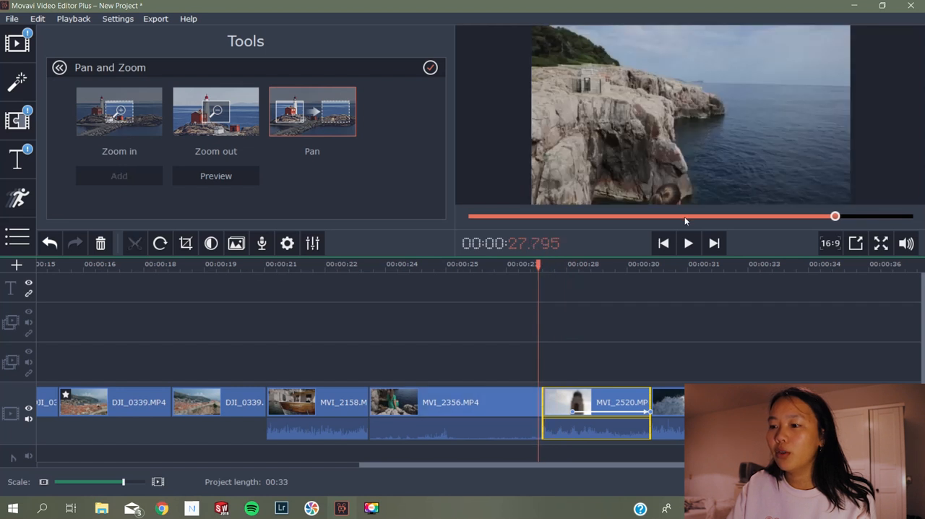
{"action": "left_click", "coordinate": [690, 243]}
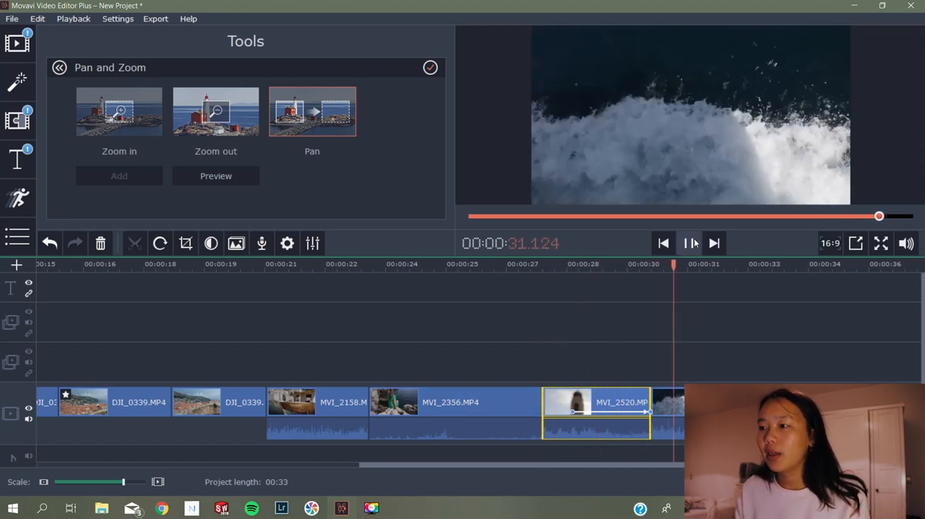
{"action": "left_click", "coordinate": [690, 243]}
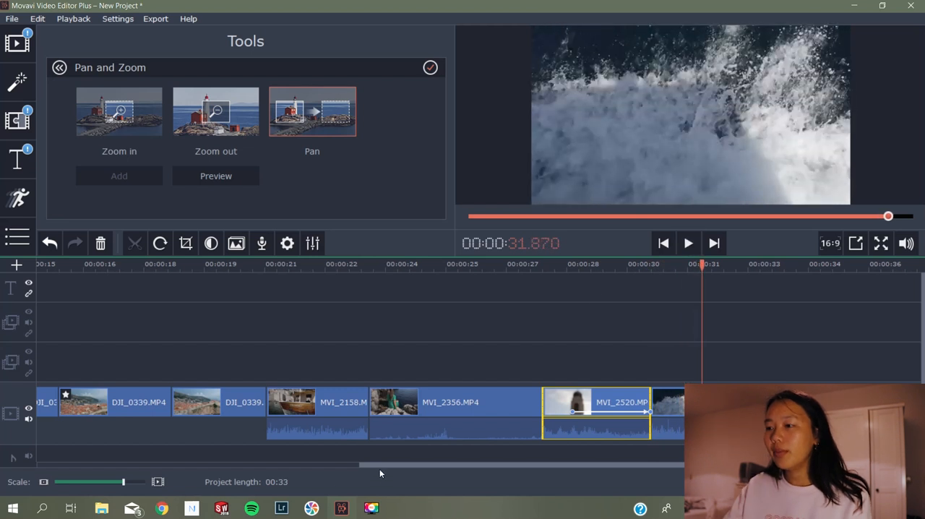
{"action": "left_click", "coordinate": [60, 68]}
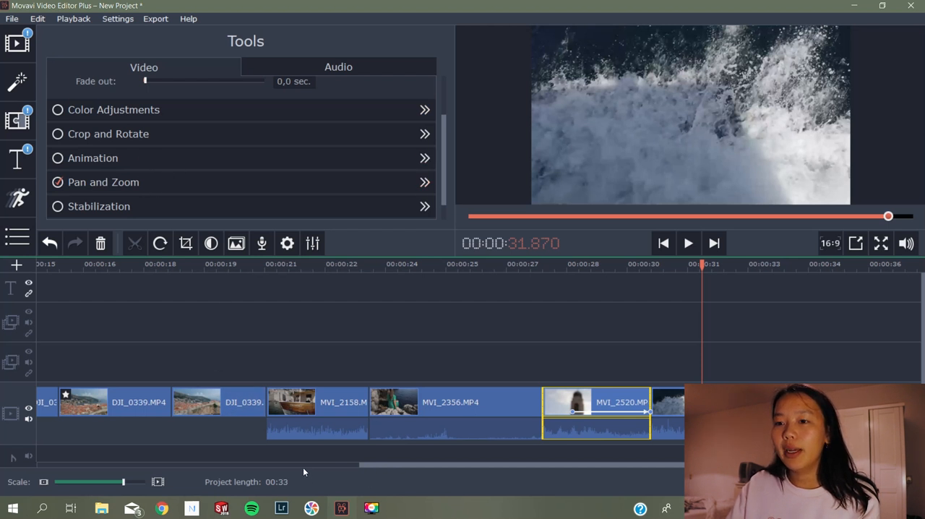
Stabilize the bell tower clip with accuracy 12 and shaking 7, and play back the result
{"action": "scroll", "coordinate": [219, 163], "scroll_direction": "down", "scroll_amount": 1}
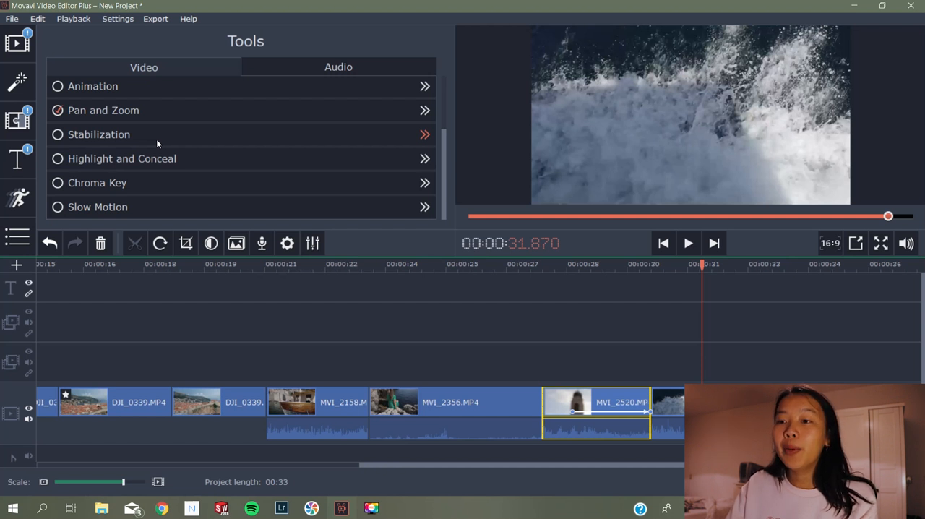
{"action": "left_click_drag", "start_coordinate": [697, 267], "coordinate": [598, 298]}
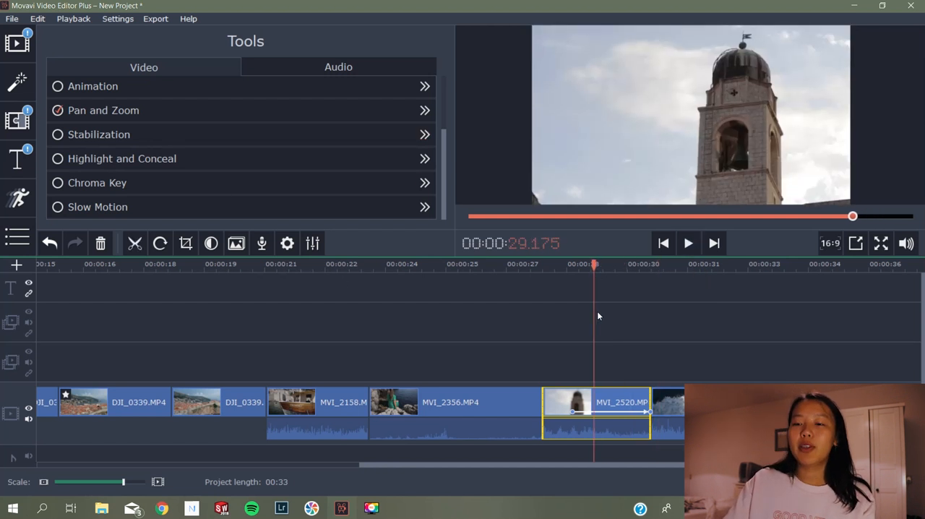
{"action": "left_click", "coordinate": [575, 386]}
{"action": "left_click", "coordinate": [180, 139]}
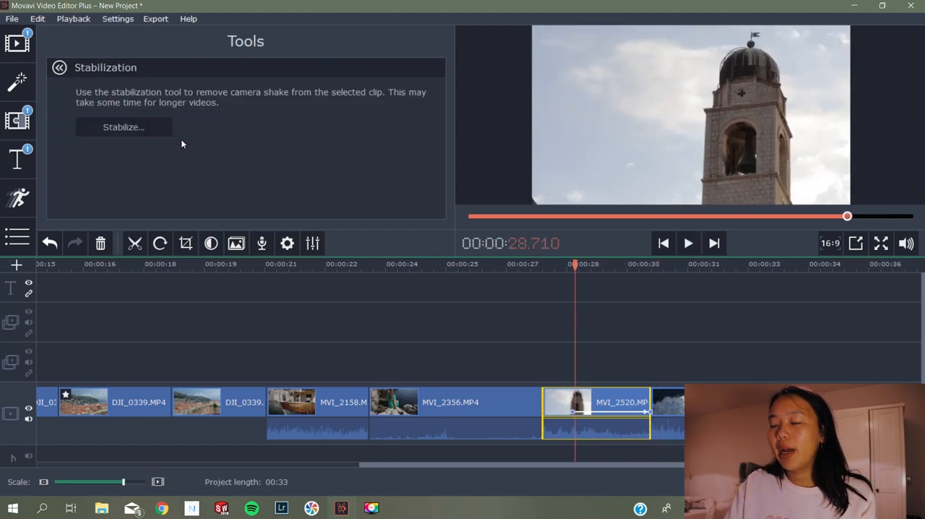
{"action": "left_click", "coordinate": [124, 127]}
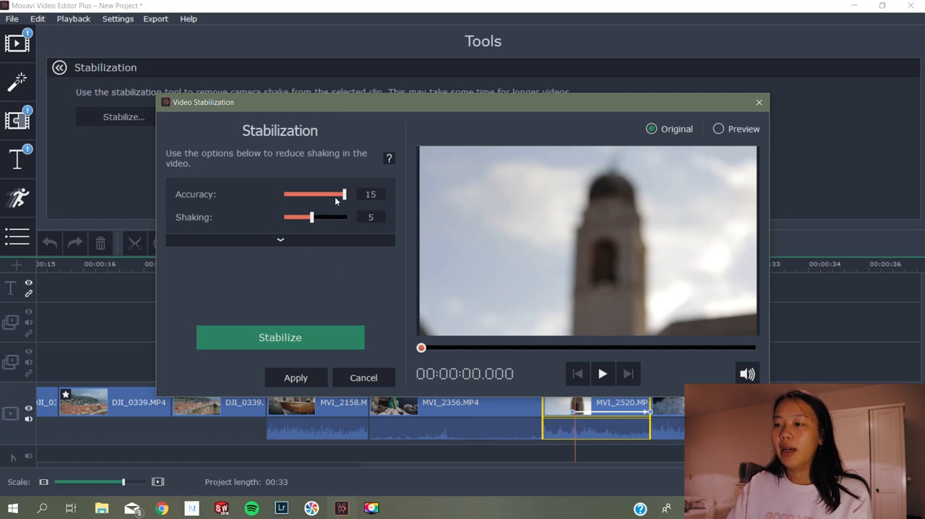
{"action": "left_click", "coordinate": [603, 373]}
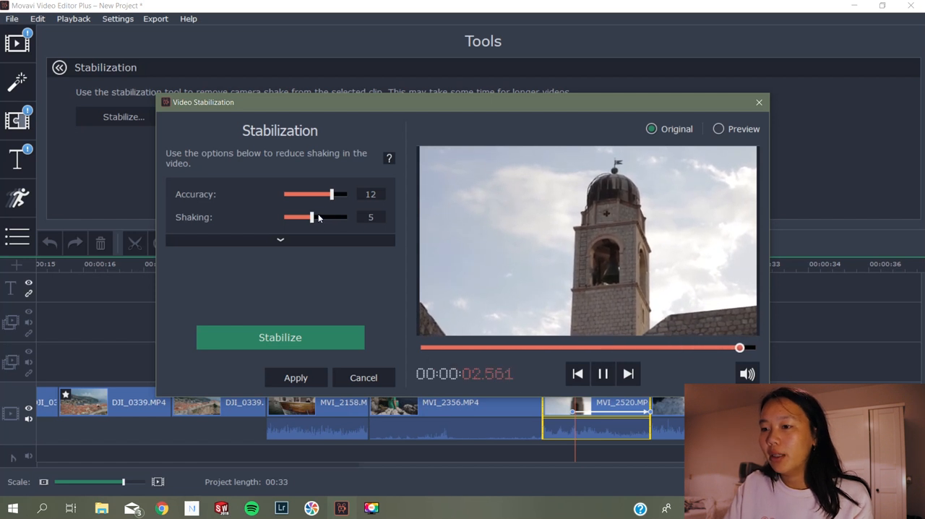
{"action": "left_click_drag", "start_coordinate": [314, 218], "coordinate": [326, 218]}
{"action": "left_click", "coordinate": [295, 339]}
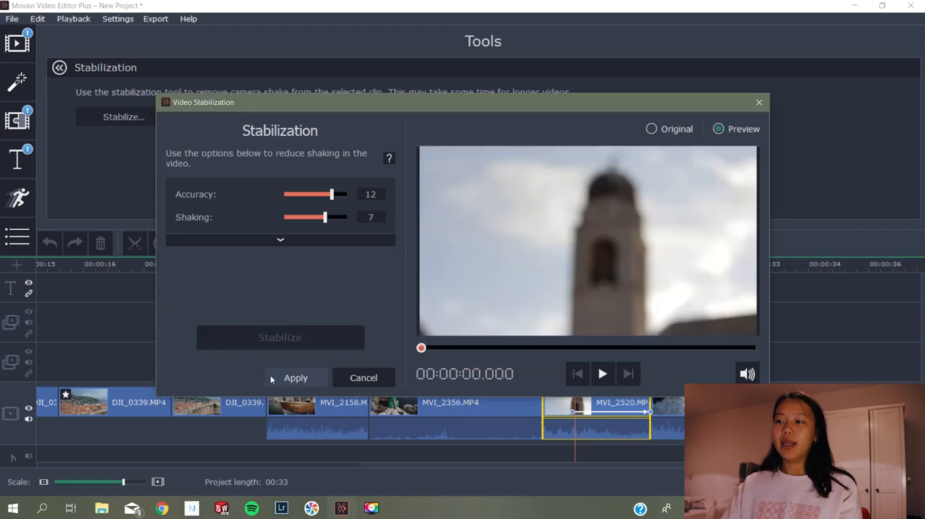
{"action": "left_click", "coordinate": [275, 377]}
{"action": "left_click", "coordinate": [688, 244]}
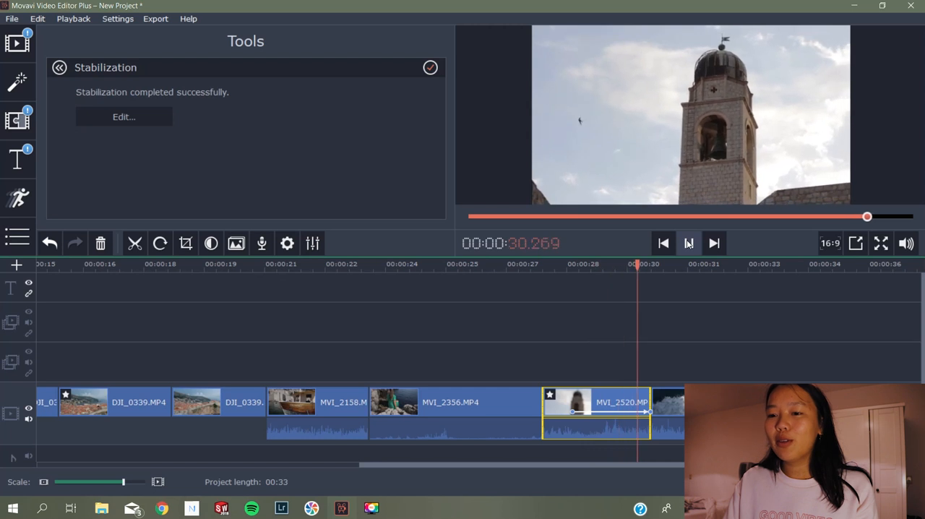
{"action": "left_click", "coordinate": [688, 244]}
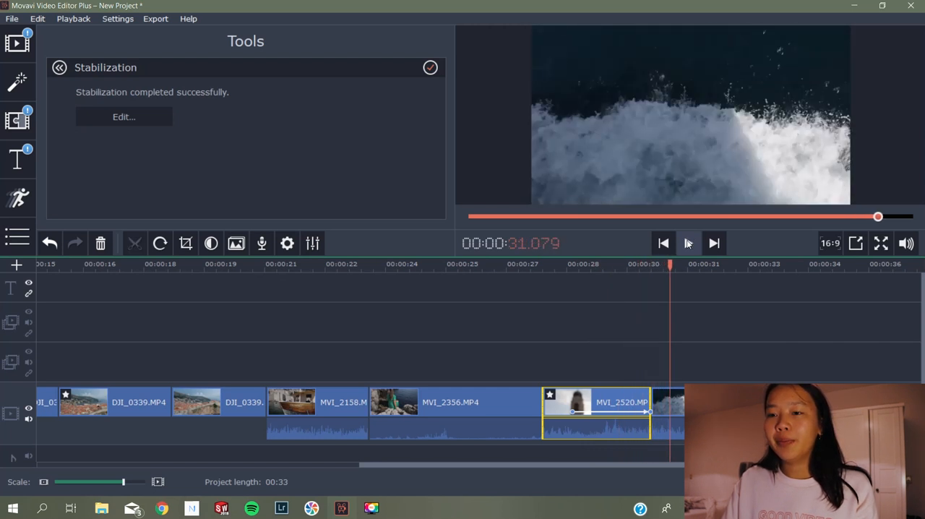
Open the Highlight and Conceal tool for the map clip at the start of the timeline
{"action": "left_click_drag", "start_coordinate": [369, 477], "coordinate": [46, 445]}
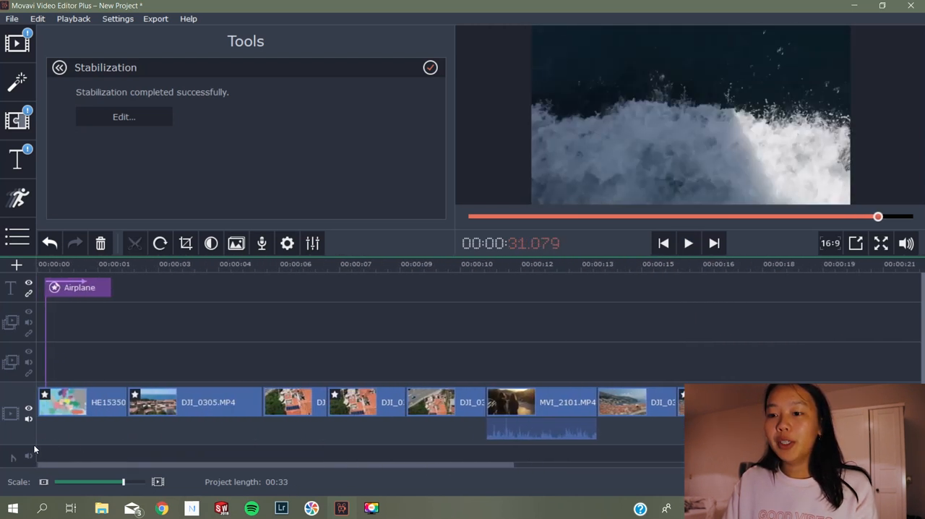
{"action": "left_click", "coordinate": [61, 70]}
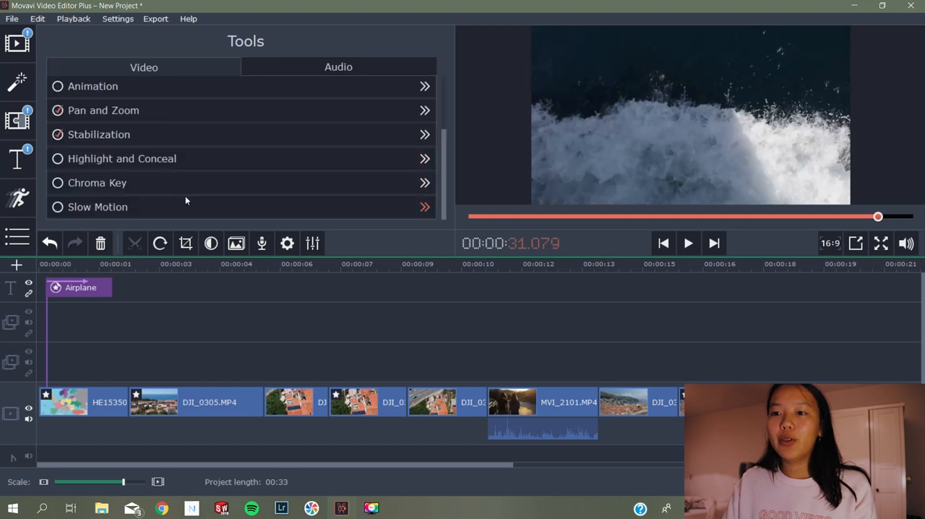
{"action": "left_click", "coordinate": [48, 414]}
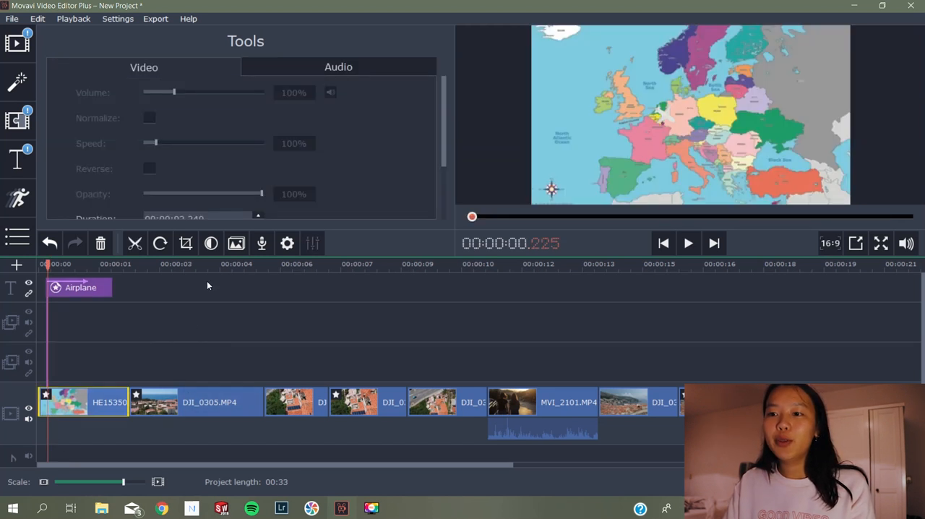
{"action": "scroll", "coordinate": [330, 138], "scroll_direction": "down", "scroll_amount": 5}
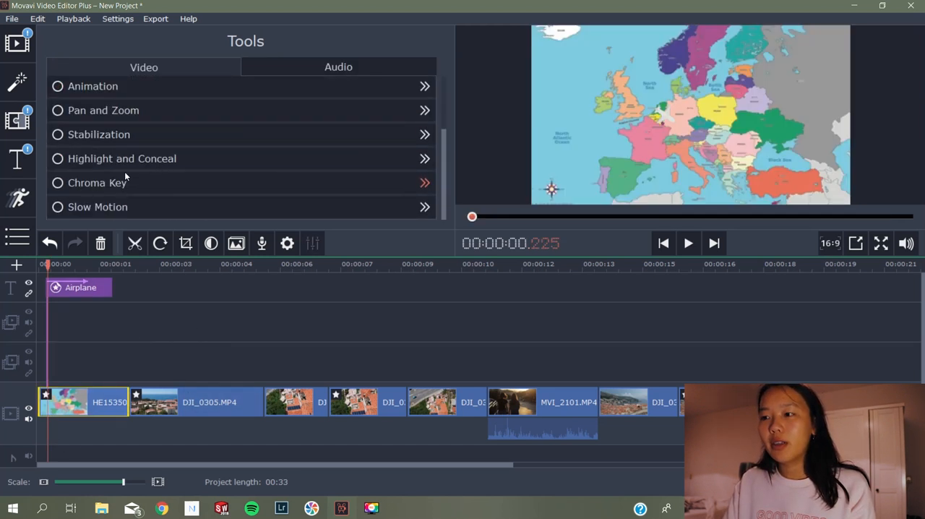
{"action": "left_click", "coordinate": [122, 160]}
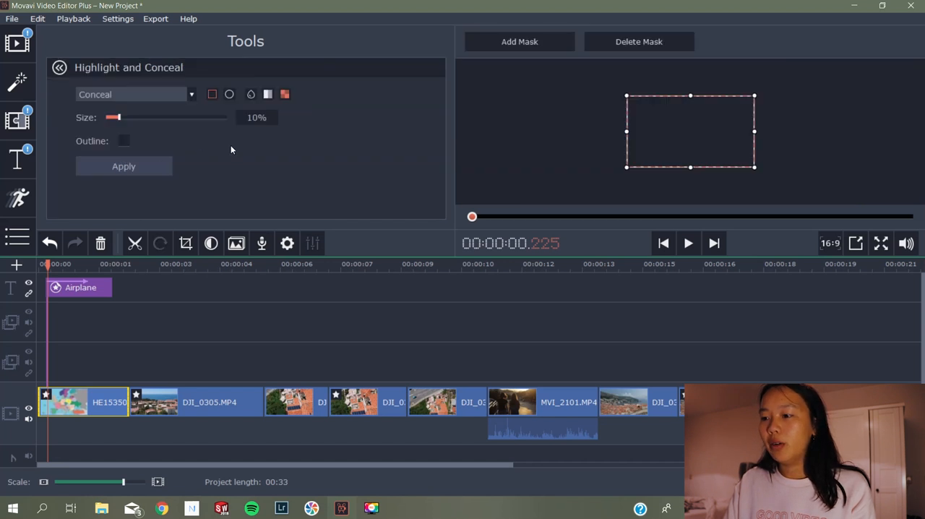
Go to the boat clip MVI_2158.MP4 on the timeline and add a Highlight and Conceal mask to it
{"action": "left_click_drag", "start_coordinate": [45, 273], "coordinate": [774, 345]}
{"action": "left_click_drag", "start_coordinate": [356, 269], "coordinate": [574, 296]}
{"action": "left_click", "coordinate": [583, 414]}
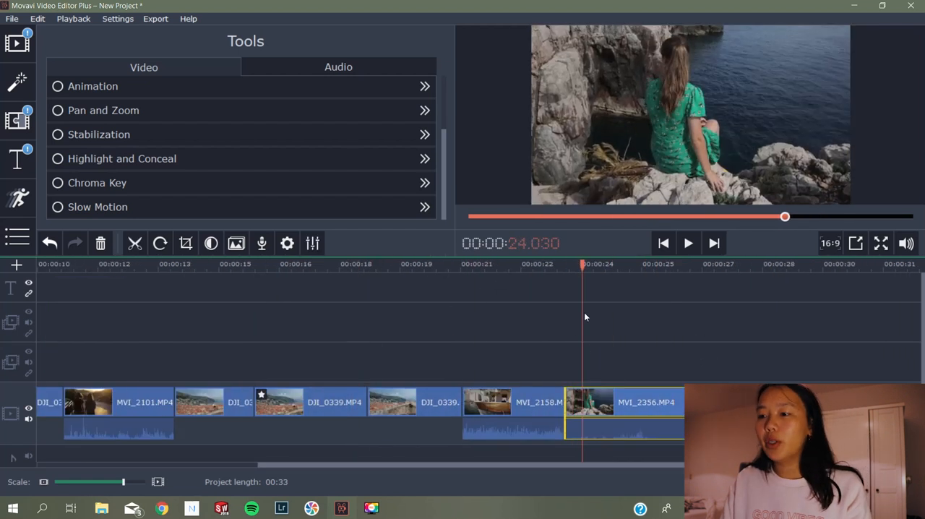
{"action": "left_click", "coordinate": [621, 267]}
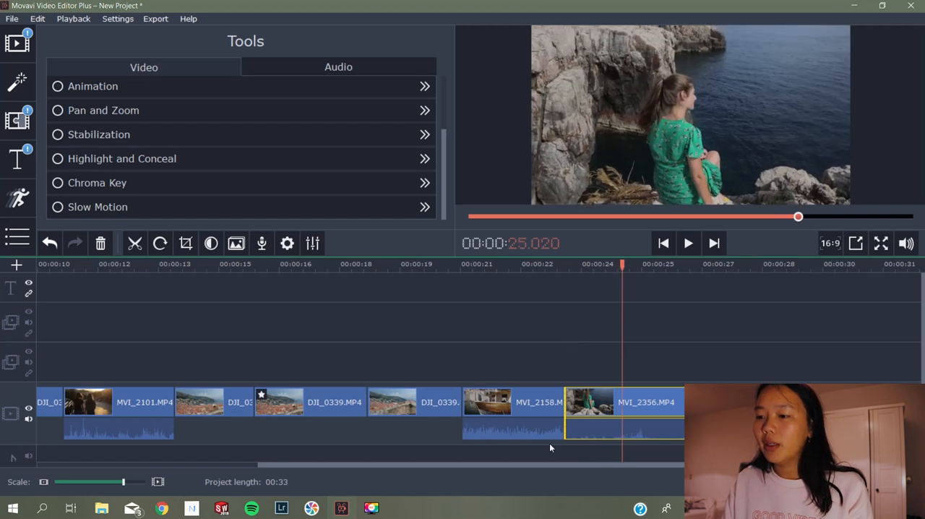
{"action": "left_click_drag", "start_coordinate": [624, 267], "coordinate": [489, 268]}
{"action": "left_click", "coordinate": [480, 393]}
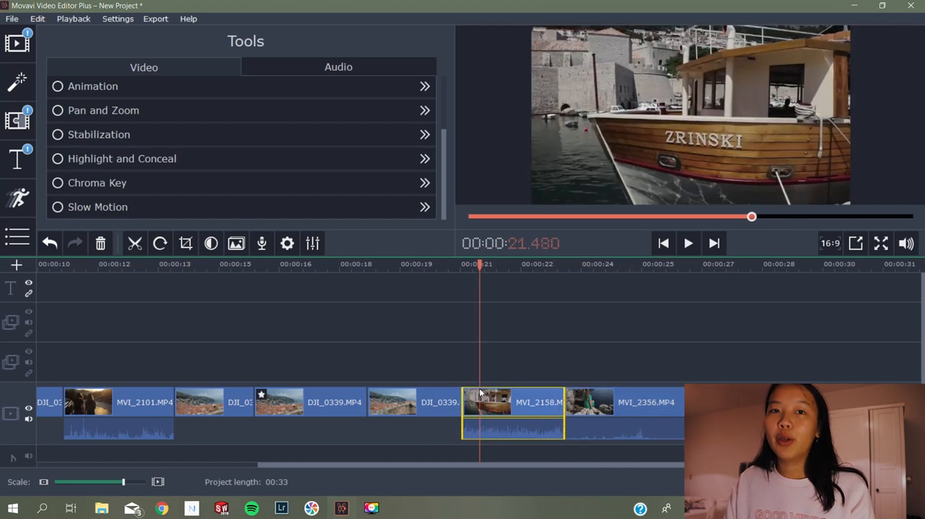
{"action": "left_click", "coordinate": [261, 158]}
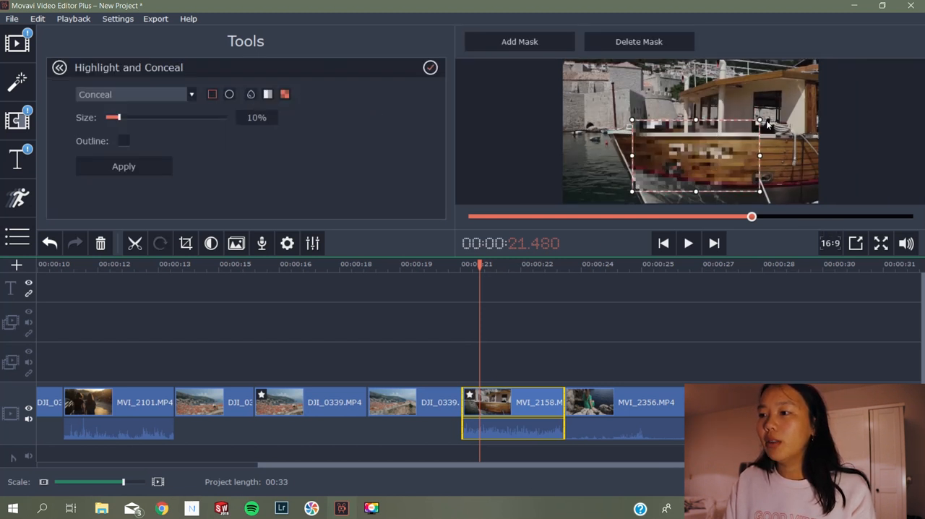
Try the Highlight style on the boat clip's mask and reposition the mask over the hull
{"action": "left_click", "coordinate": [174, 95]}
{"action": "left_click", "coordinate": [145, 118]}
{"action": "left_click_drag", "start_coordinate": [687, 134], "coordinate": [695, 138]}
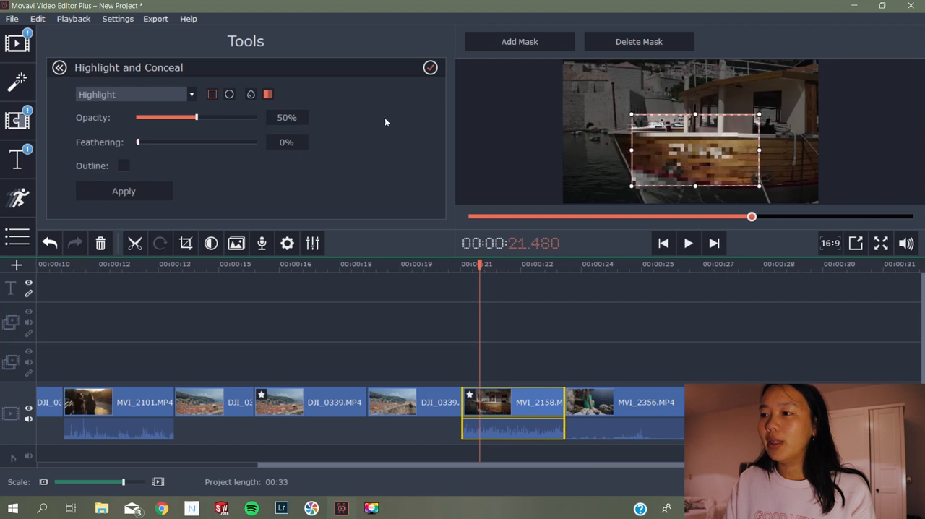
Try the Conceal style with a blurred circular mask over the boat's name, and undo the mask changes
{"action": "left_click", "coordinate": [174, 95]}
{"action": "left_click", "coordinate": [144, 110]}
{"action": "left_click_drag", "start_coordinate": [708, 171], "coordinate": [713, 152]}
{"action": "left_click_drag", "start_coordinate": [120, 117], "coordinate": [131, 117]}
{"action": "key", "text": "ctrl+z"}
{"action": "key", "text": "ctrl+z"}
{"action": "key", "text": "ctrl+z"}
{"action": "key", "text": "ctrl+z"}
{"action": "key", "text": "ctrl+z"}
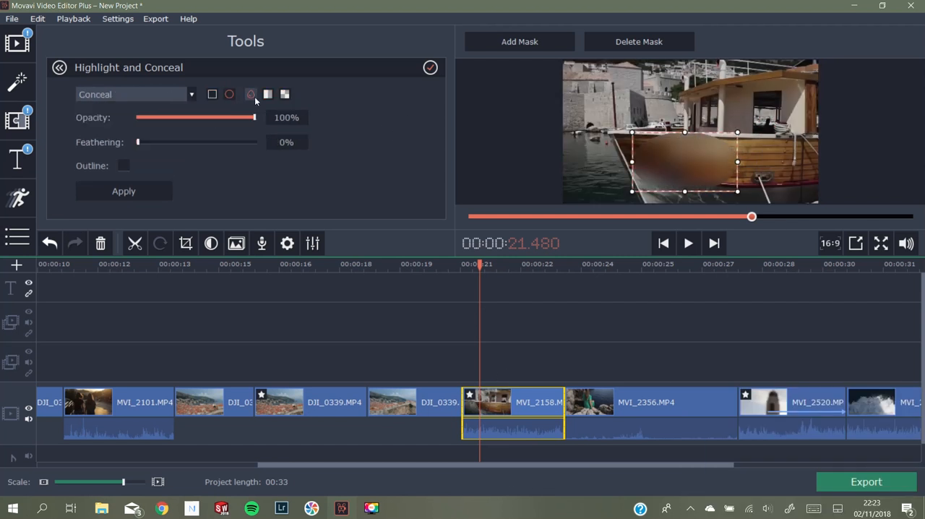
{"action": "left_click_drag", "start_coordinate": [253, 119], "coordinate": [246, 119]}
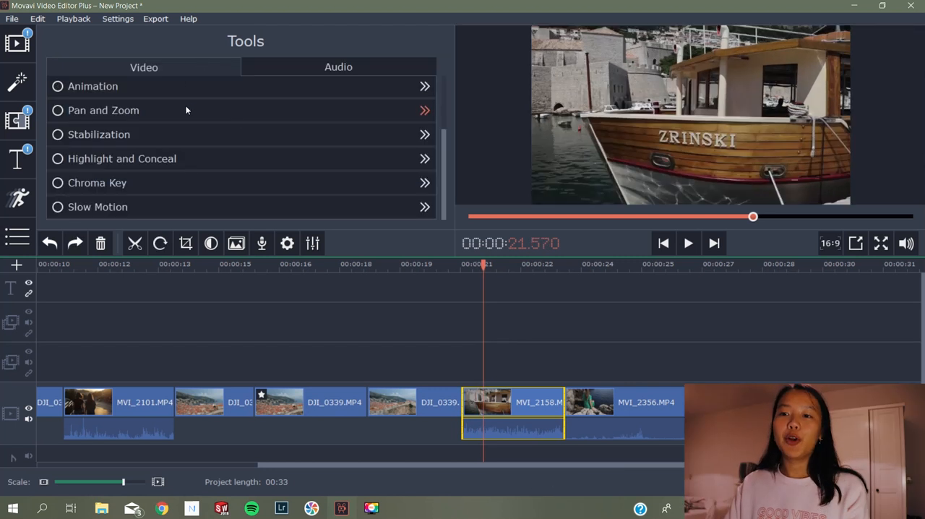
Import the video BURST OVERLAYS EDITING PACK! Green Screens with the playhead near the start of DJI_0305.MP4
{"action": "left_click", "coordinate": [112, 184]}
{"action": "left_click_drag", "start_coordinate": [469, 267], "coordinate": [138, 265]}
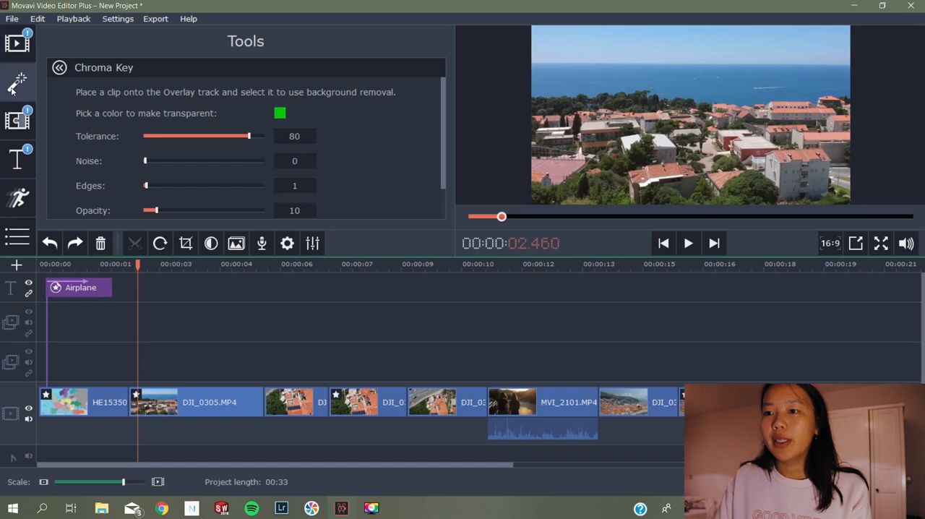
{"action": "left_click", "coordinate": [17, 43]}
{"action": "left_click", "coordinate": [209, 115]}
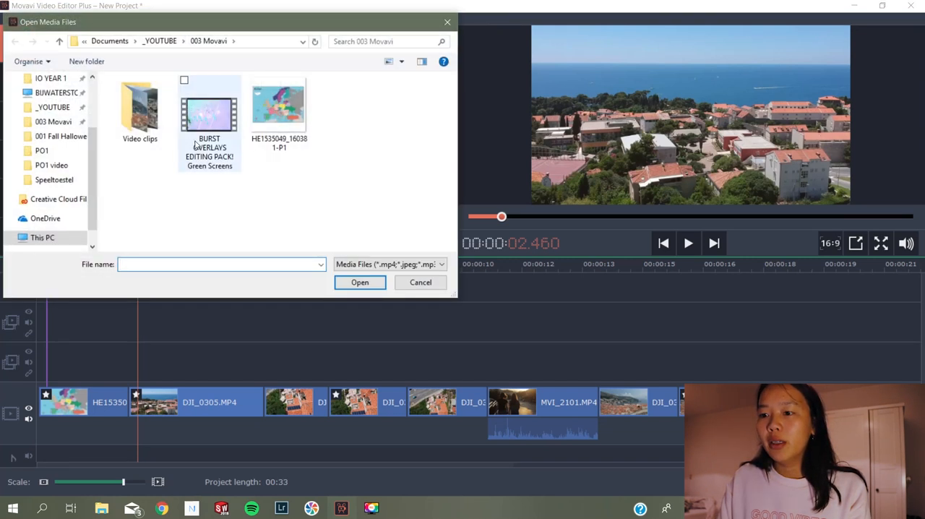
{"action": "double_click", "coordinate": [204, 138]}
Place a green-screen burst section on the overlay track above DJI_0305.MP4, trimmed to that clip's length
{"action": "left_click_drag", "start_coordinate": [458, 267], "coordinate": [571, 329]}
{"action": "scroll", "coordinate": [479, 392], "scroll_direction": "right", "scroll_amount": 5}
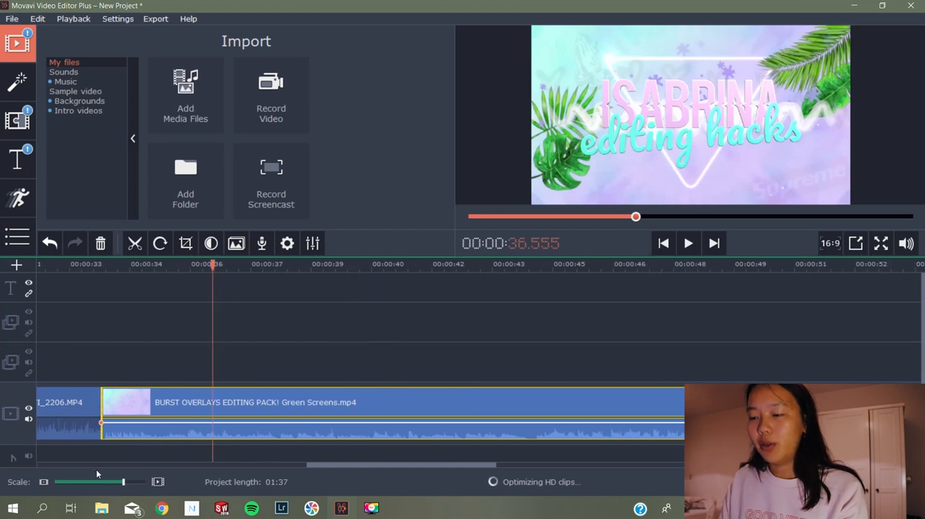
{"action": "scroll", "coordinate": [361, 361], "scroll_direction": "left", "scroll_amount": 4}
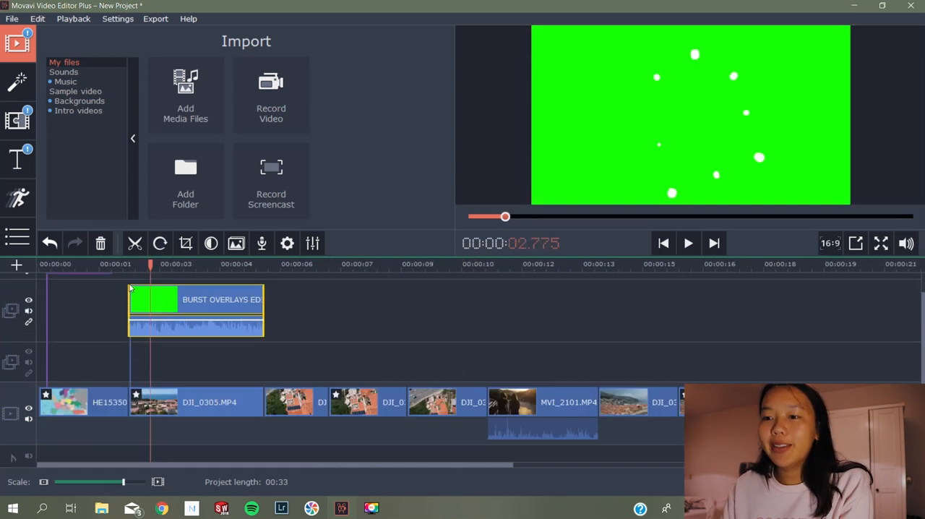
Apply Chroma Key to the burst overlay clip, with green as the transparent color and a tolerance of 76
{"action": "right_click", "coordinate": [226, 307]}
{"action": "double_click", "coordinate": [183, 302]}
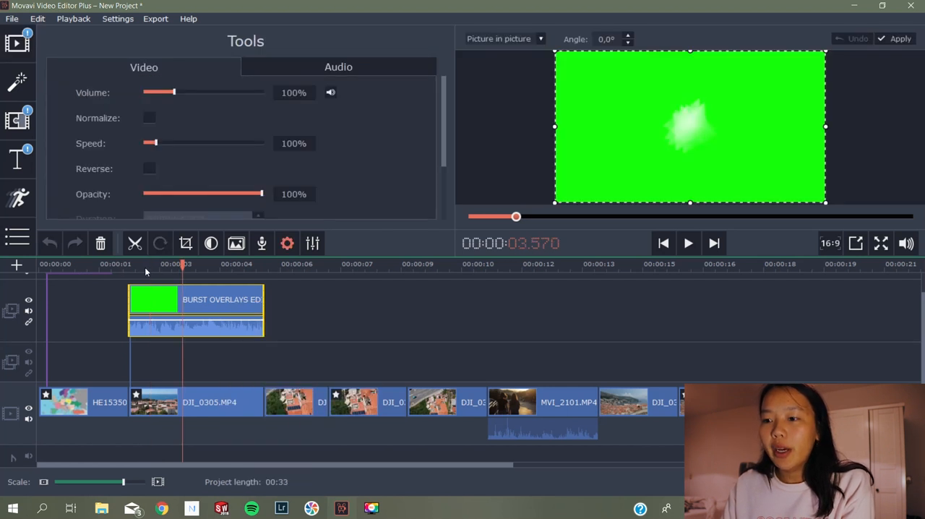
{"action": "scroll", "coordinate": [373, 112], "scroll_direction": "down", "scroll_amount": 5}
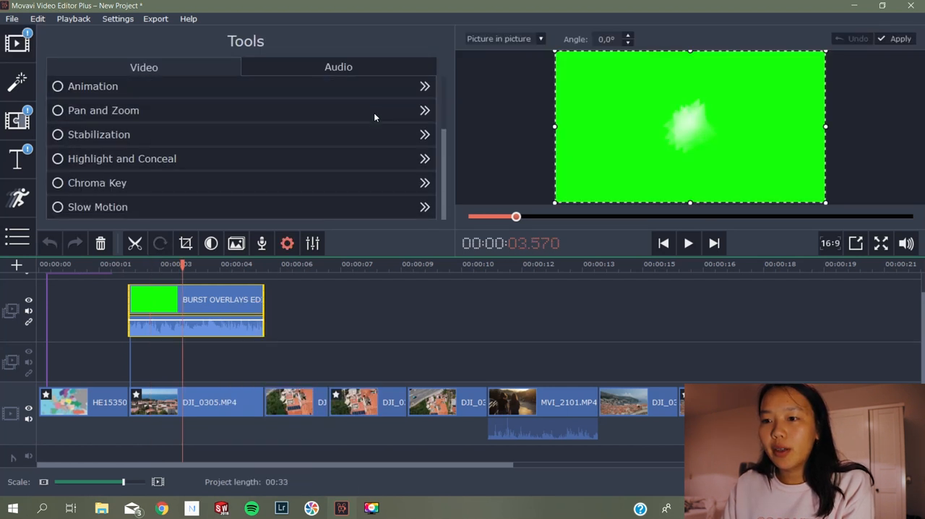
{"action": "left_click", "coordinate": [102, 186]}
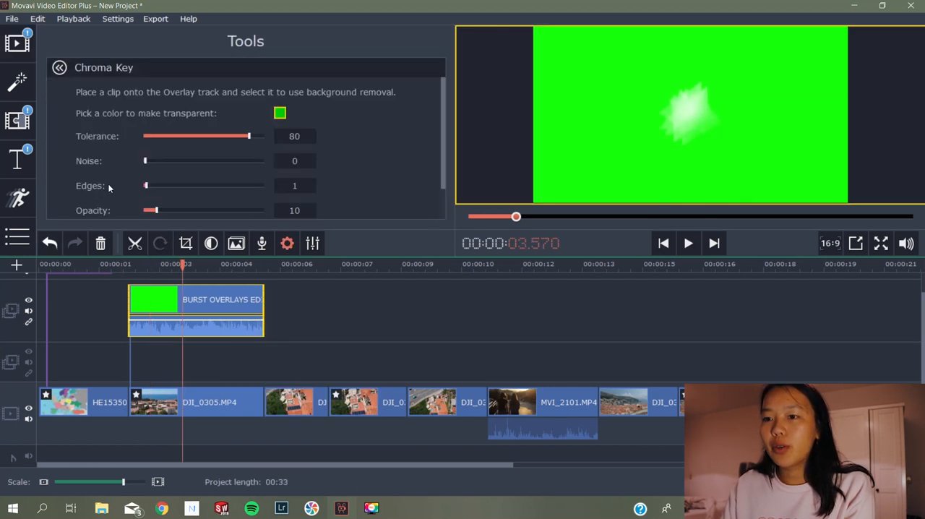
{"action": "left_click", "coordinate": [279, 115]}
{"action": "left_click", "coordinate": [280, 115]}
{"action": "left_click", "coordinate": [280, 115]}
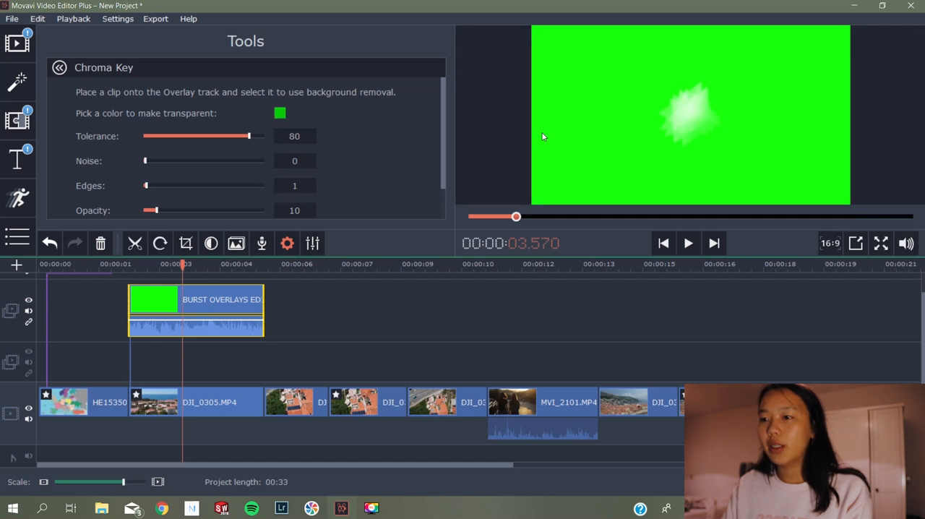
{"action": "mouse_move", "coordinate": [245, 138]}
{"action": "left_mouse_down"}
{"action": "mouse_move", "coordinate": [180, 136]}
{"action": "mouse_move", "coordinate": [271, 137]}
{"action": "mouse_move", "coordinate": [246, 138]}
{"action": "left_mouse_up"}
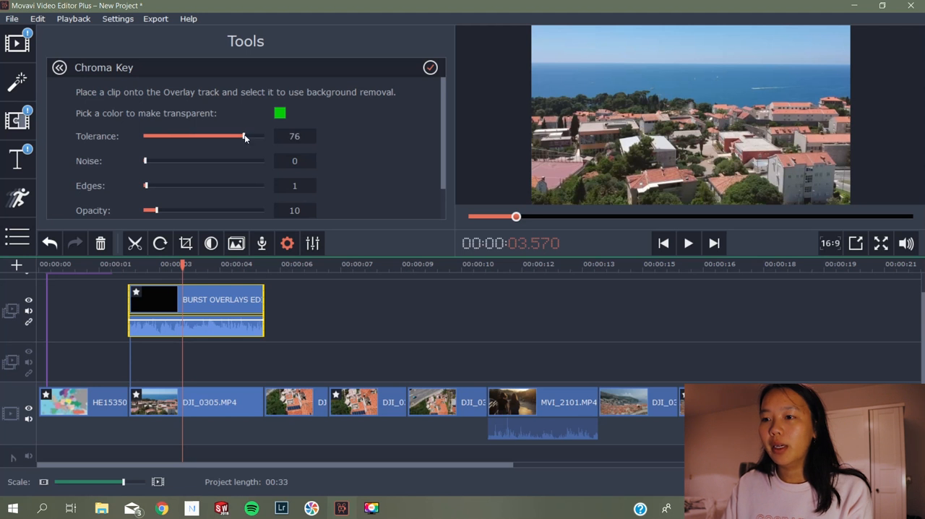
Set the Chroma Key opacity of the burst overlay to 75 and play back the keyed section
{"action": "mouse_move", "coordinate": [444, 94]}
{"action": "left_mouse_down"}
{"action": "mouse_move", "coordinate": [436, 120]}
{"action": "mouse_move", "coordinate": [436, 98]}
{"action": "left_mouse_up"}
{"action": "left_click", "coordinate": [149, 265]}
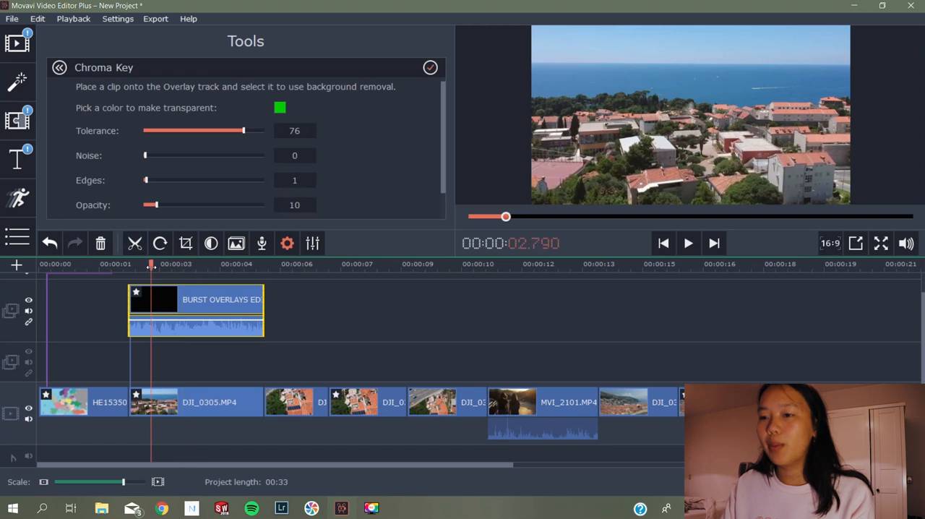
{"action": "left_click", "coordinate": [168, 205]}
{"action": "left_click_drag", "start_coordinate": [162, 205], "coordinate": [238, 207]}
{"action": "left_click_drag", "start_coordinate": [149, 264], "coordinate": [125, 265]}
{"action": "left_click", "coordinate": [687, 243]}
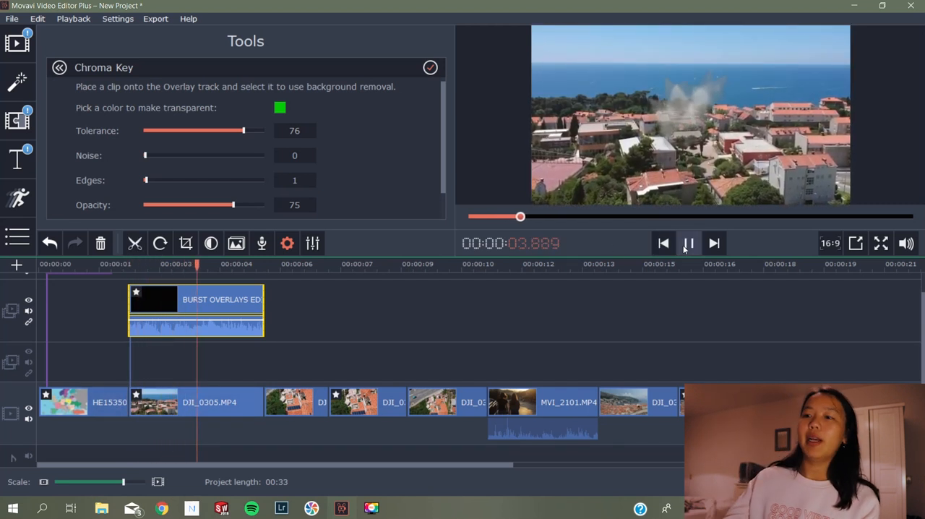
{"action": "left_click", "coordinate": [685, 248]}
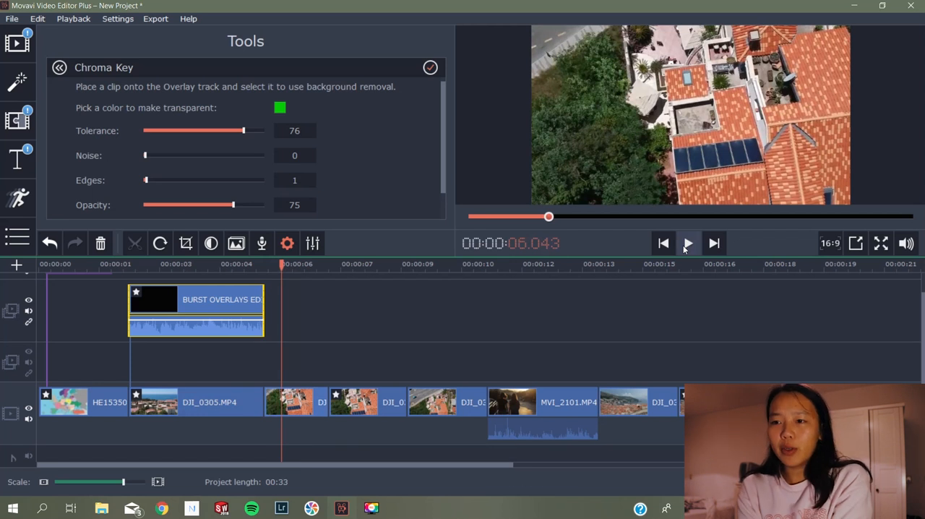
Look at the Slow Motion tool and the general speed settings for the burst overlay clip
{"action": "left_click", "coordinate": [58, 68]}
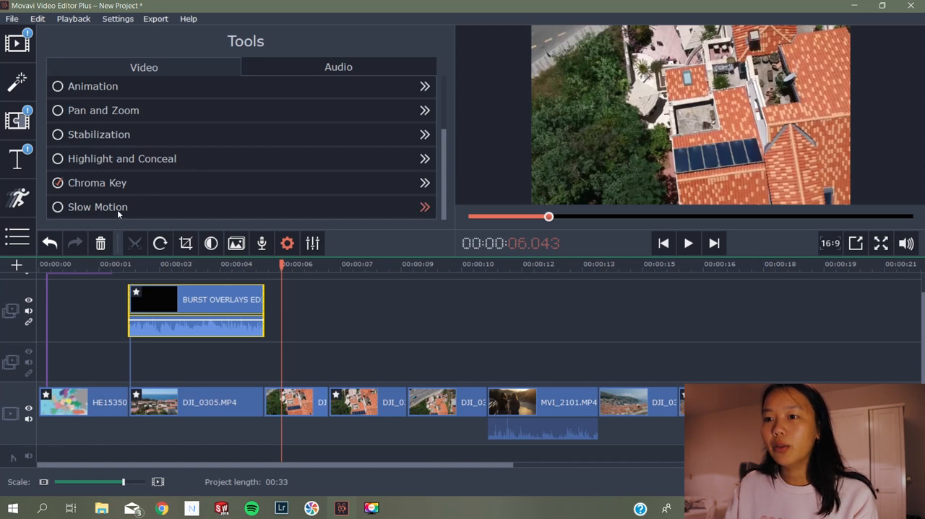
{"action": "left_click", "coordinate": [117, 209]}
{"action": "left_click", "coordinate": [67, 75]}
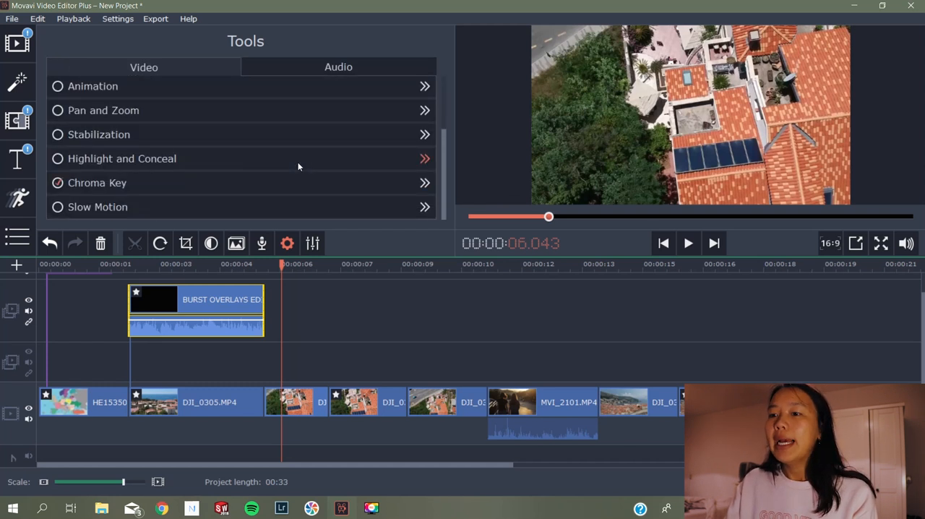
{"action": "scroll", "coordinate": [322, 131], "scroll_direction": "up", "scroll_amount": 5}
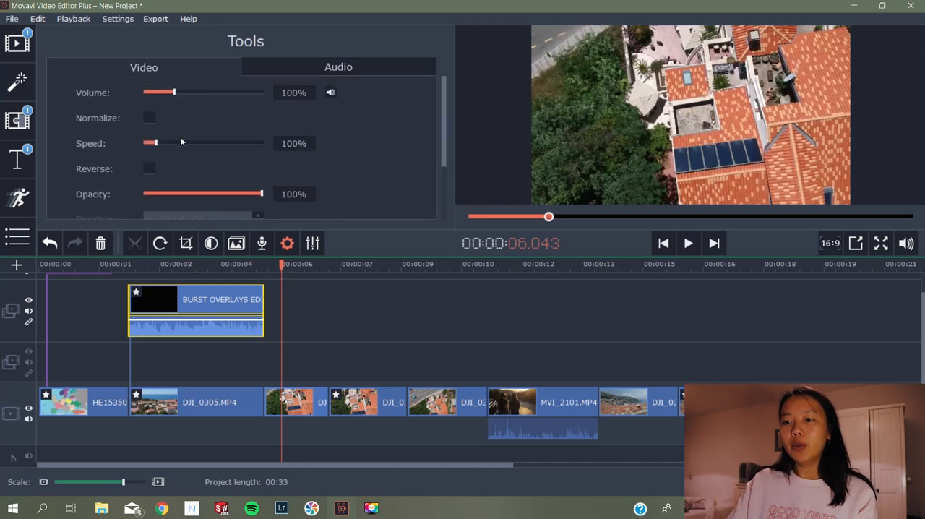
Trim the end of the burst overlay clip to about 5.27 s on the timeline
{"action": "left_click", "coordinate": [184, 264]}
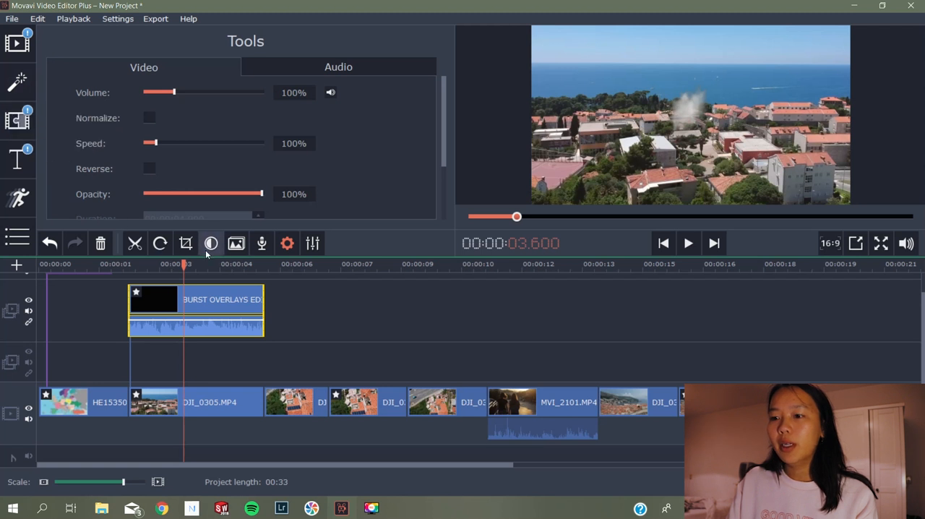
{"action": "left_click_drag", "start_coordinate": [185, 264], "coordinate": [250, 294]}
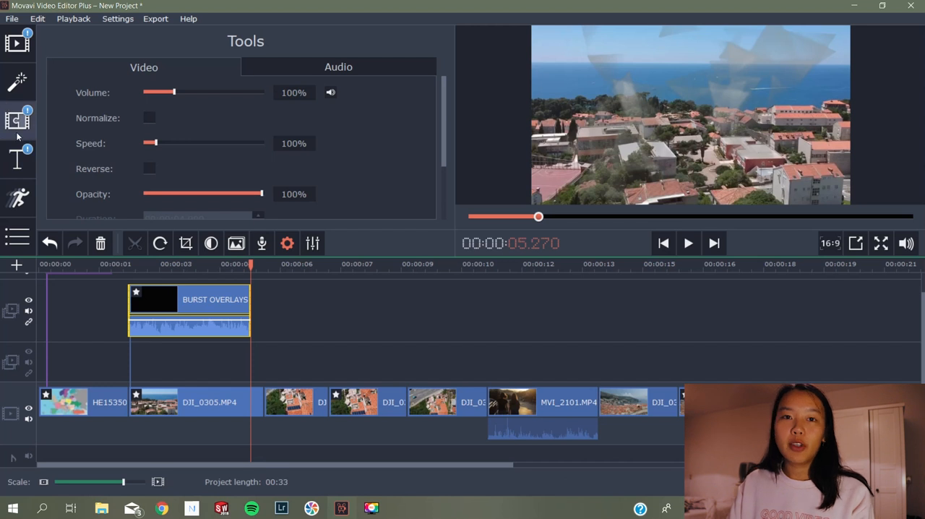
Browse the transition library, including the Featured and Bohemian categories
{"action": "left_click", "coordinate": [17, 120]}
{"action": "scroll", "coordinate": [419, 105], "scroll_direction": "down", "scroll_amount": 2}
{"action": "scroll", "coordinate": [419, 105], "scroll_direction": "up", "scroll_amount": 2}
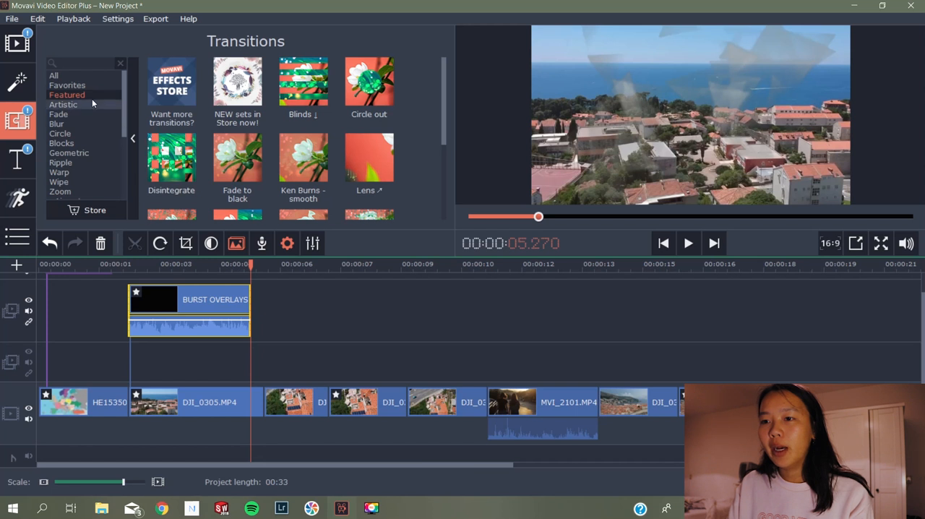
{"action": "scroll", "coordinate": [98, 141], "scroll_direction": "down", "scroll_amount": 2}
{"action": "scroll", "coordinate": [361, 159], "scroll_direction": "down", "scroll_amount": 3}
{"action": "scroll", "coordinate": [360, 159], "scroll_direction": "up", "scroll_amount": 3}
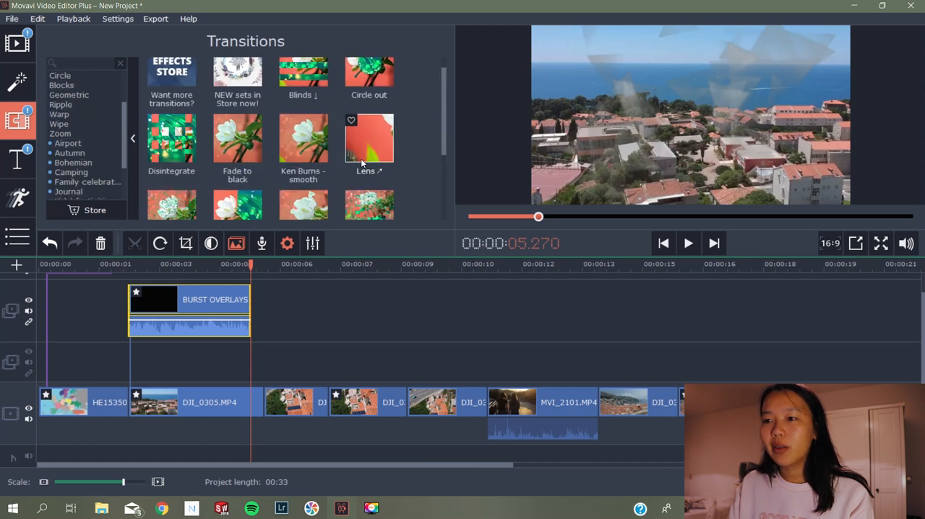
{"action": "scroll", "coordinate": [94, 145], "scroll_direction": "down", "scroll_amount": 2}
{"action": "left_click", "coordinate": [83, 106]}
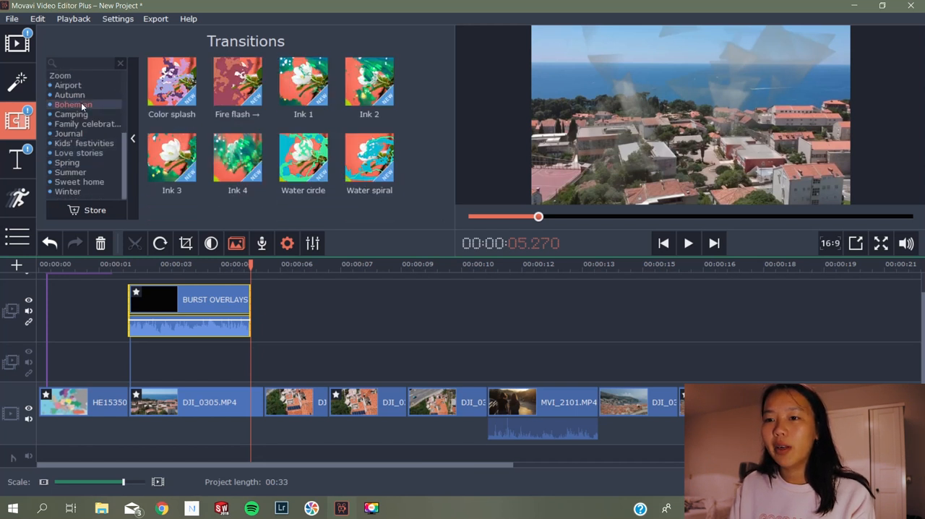
{"action": "scroll", "coordinate": [83, 134], "scroll_direction": "up", "scroll_amount": 3}
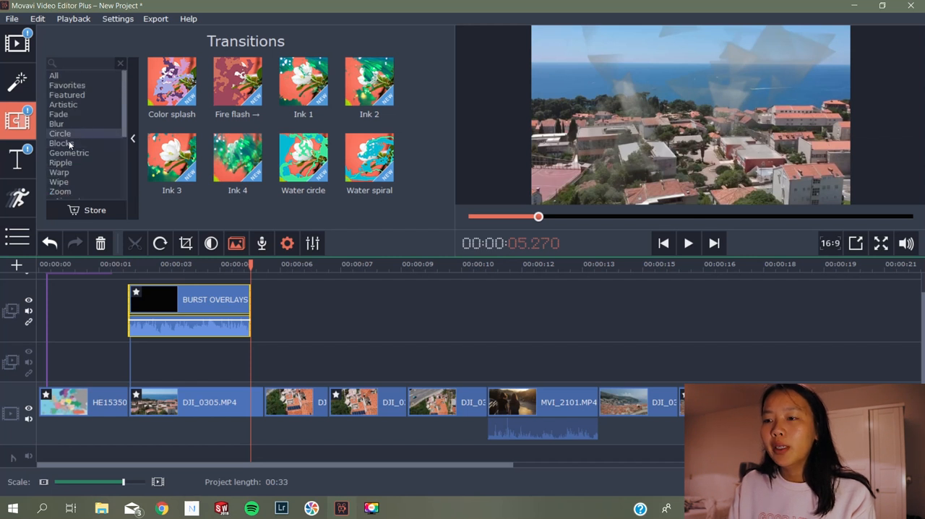
Preview the Lens ↗ transition from the Zoom category and the Blur in transition from the Blur category
{"action": "left_click", "coordinate": [57, 191]}
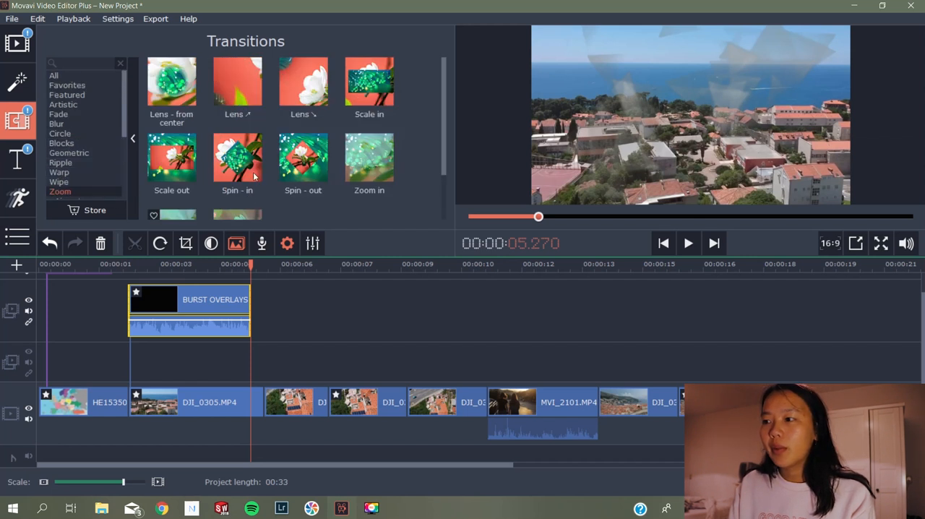
{"action": "left_click", "coordinate": [243, 103]}
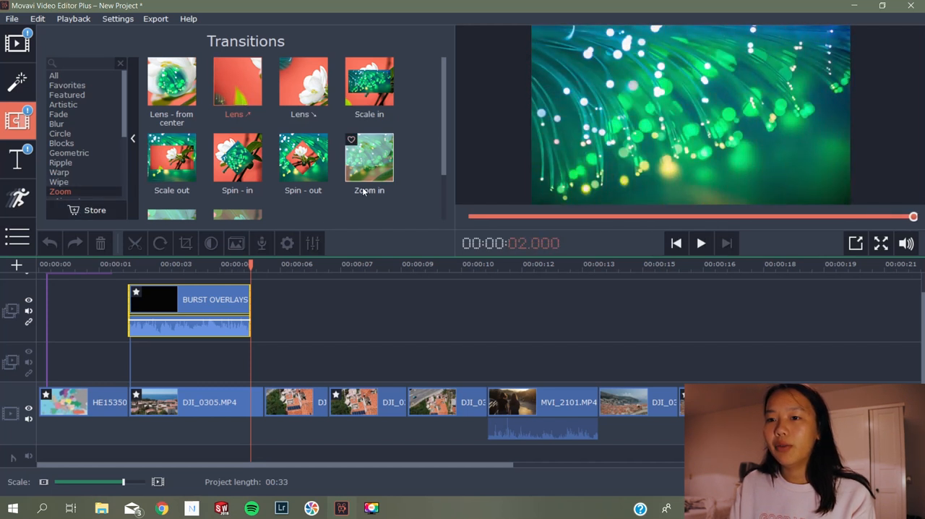
{"action": "left_click", "coordinate": [88, 141]}
{"action": "left_click", "coordinate": [84, 123]}
{"action": "left_click", "coordinate": [190, 92]}
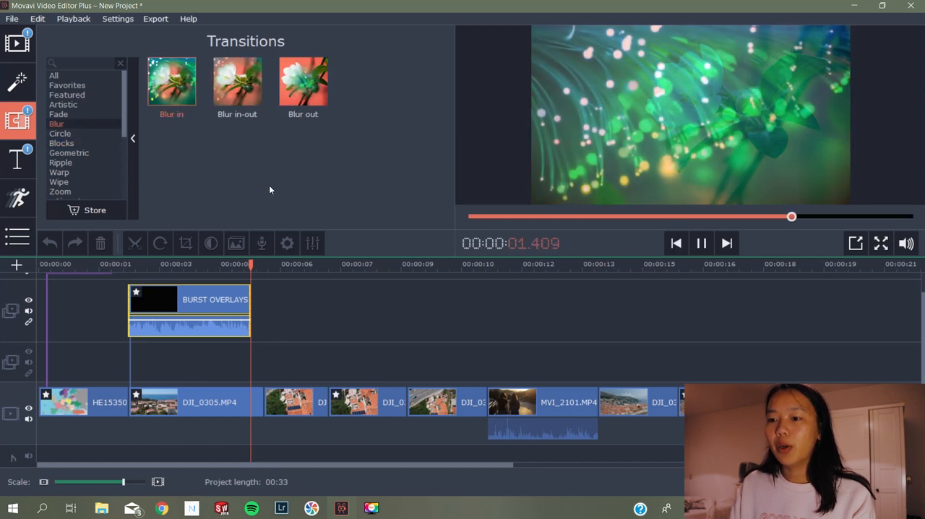
Add a Blur in transition between DJI_0305.MP4 and the following clip, with a duration of 0.600 s
{"action": "mouse_move", "coordinate": [171, 81]}
{"action": "left_mouse_down"}
{"action": "mouse_move", "coordinate": [206, 108]}
{"action": "mouse_move", "coordinate": [267, 404]}
{"action": "left_mouse_up"}
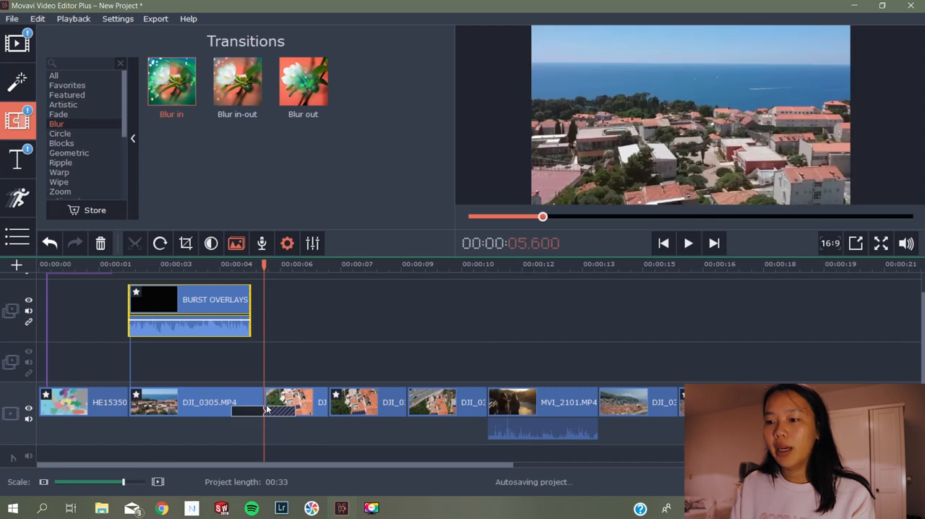
{"action": "right_click", "coordinate": [274, 412]}
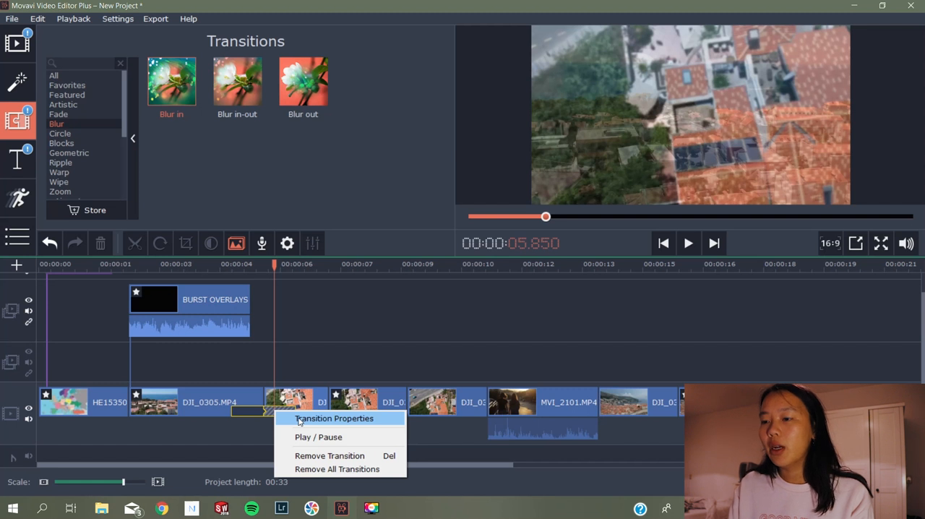
{"action": "left_click", "coordinate": [299, 419]}
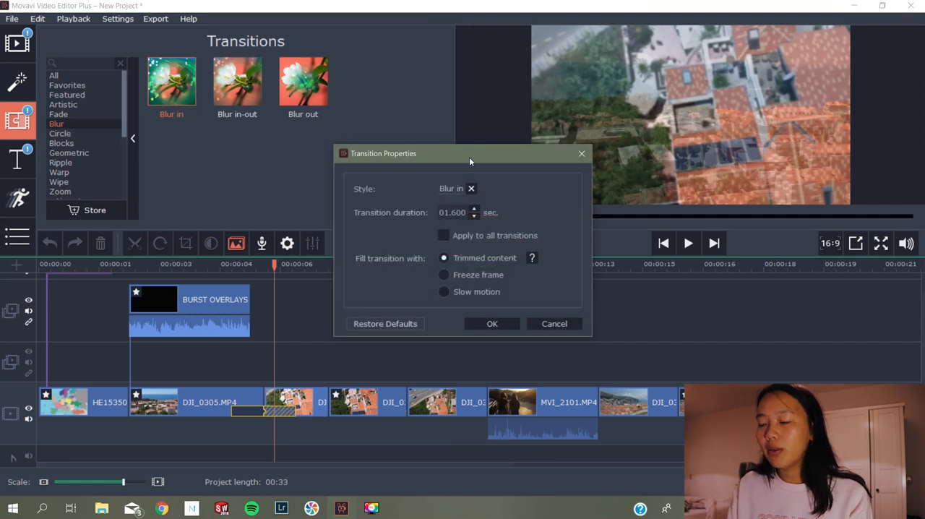
{"action": "left_click_drag", "start_coordinate": [469, 160], "coordinate": [498, 166]}
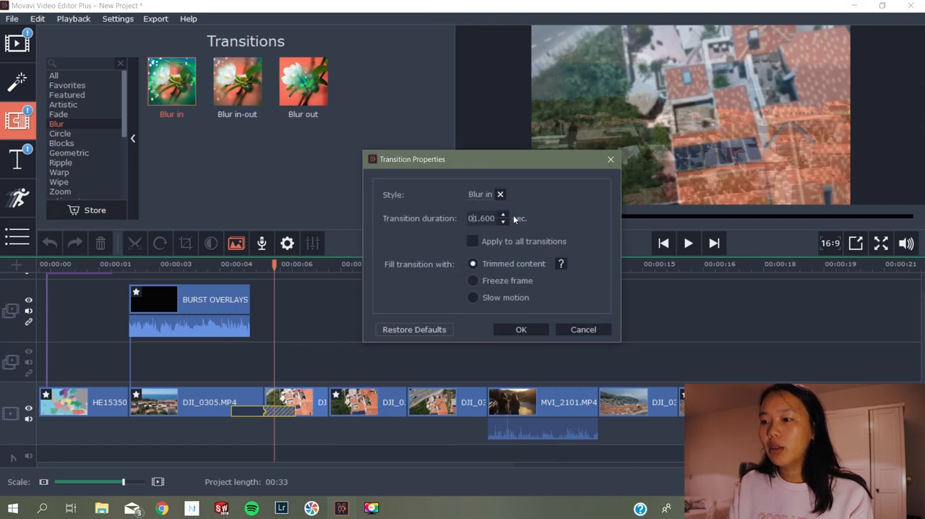
{"action": "key", "text": "BackSpace"}
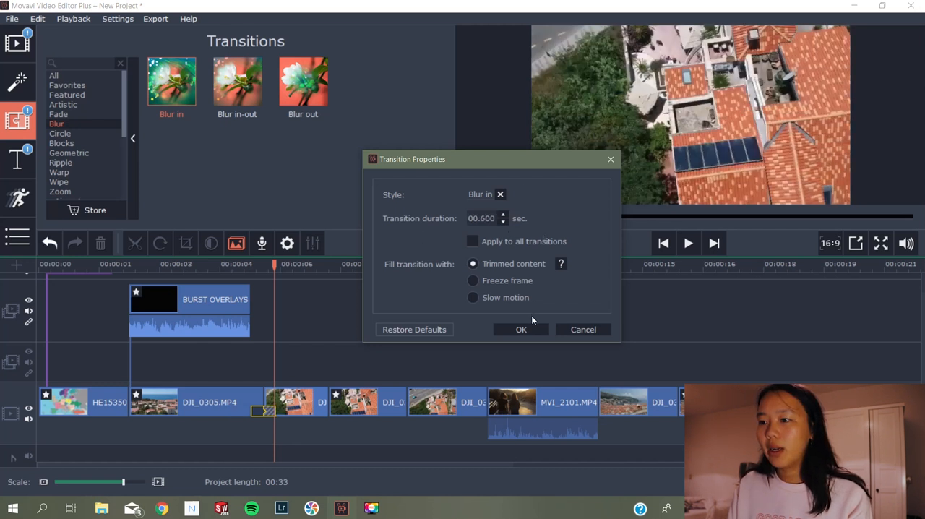
{"action": "left_click", "coordinate": [521, 330]}
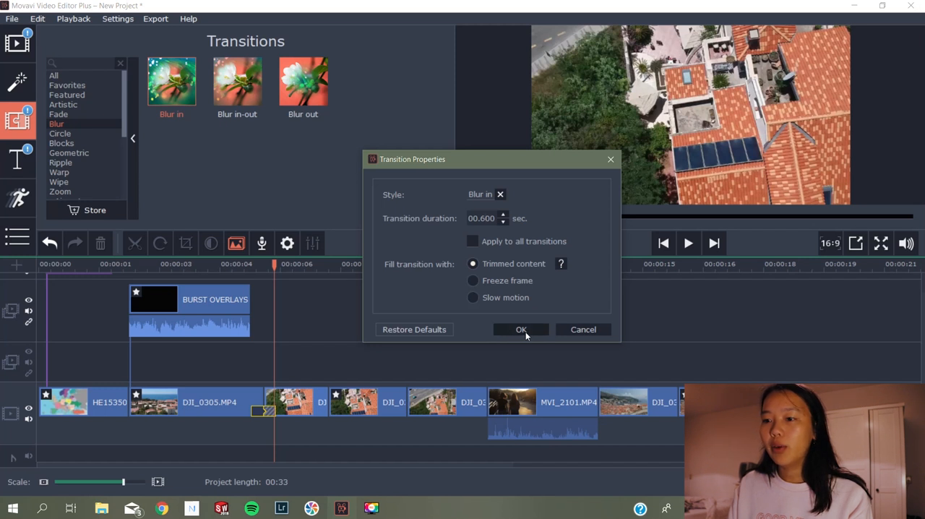
Play the timeline across the Blur in transition after DJI_0305.MP4
{"action": "left_click", "coordinate": [233, 264]}
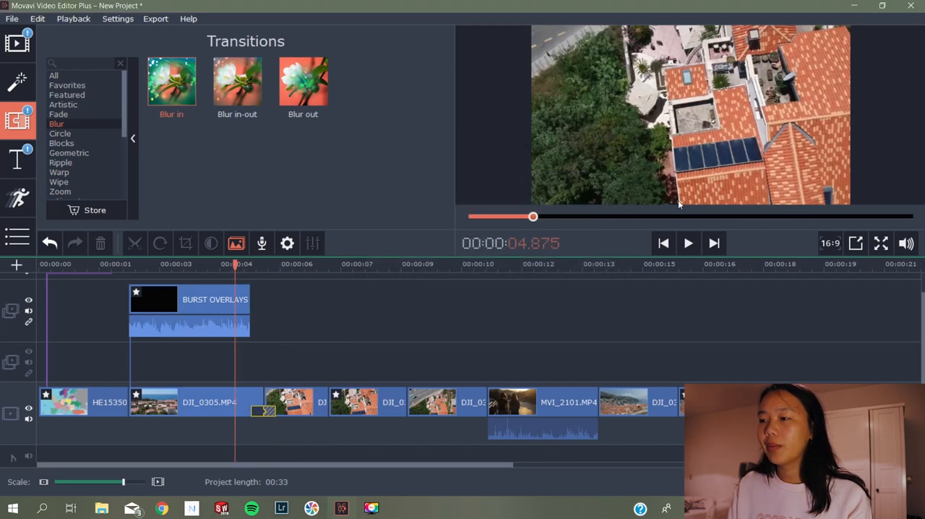
{"action": "left_click", "coordinate": [688, 242]}
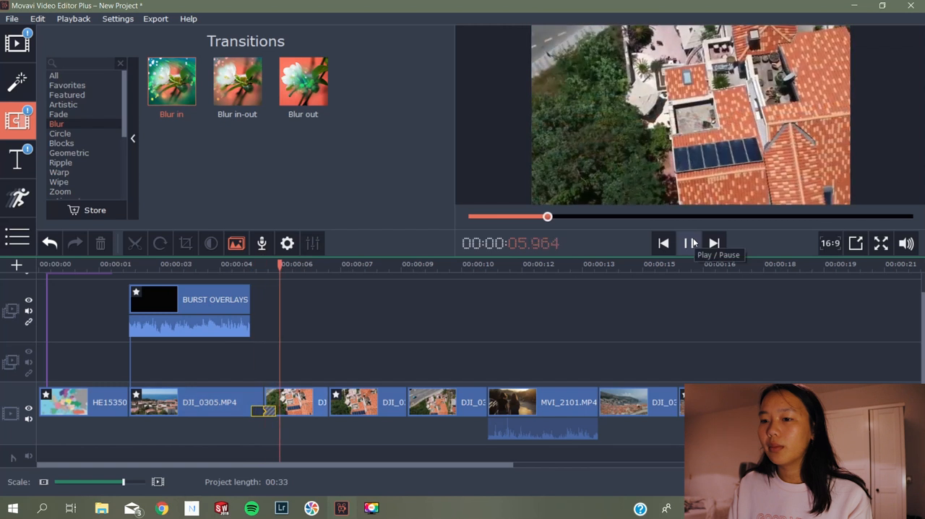
{"action": "left_click", "coordinate": [690, 243]}
Delete the audio part of the burst overlay clip
{"action": "left_click", "coordinate": [227, 333]}
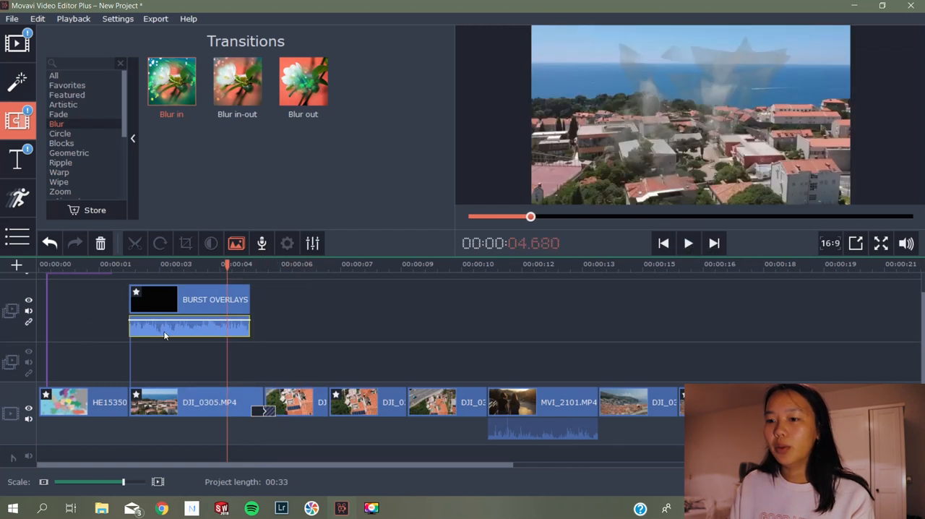
{"action": "right_click", "coordinate": [172, 333]}
{"action": "left_click", "coordinate": [155, 333]}
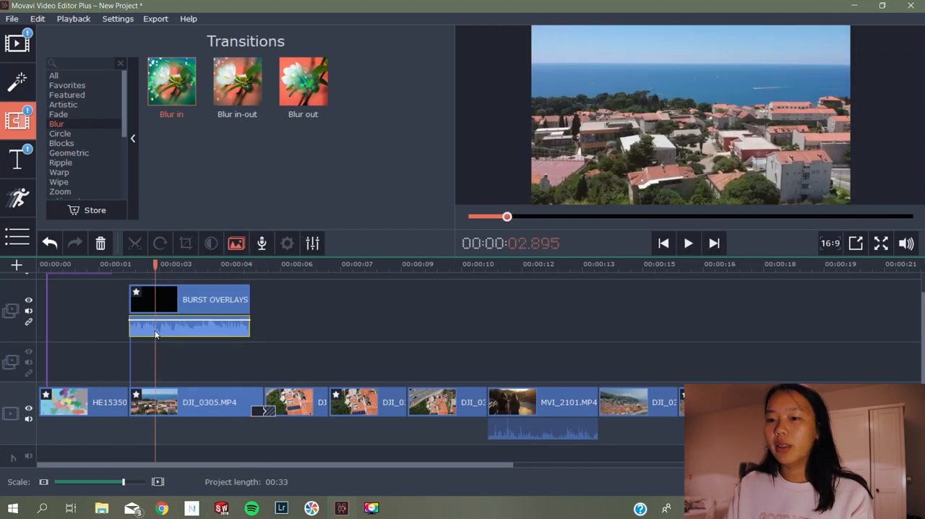
{"action": "key", "text": "Delete"}
Play the timeline from the end of the burst overlay through the blur transition
{"action": "left_click", "coordinate": [250, 264]}
{"action": "left_click", "coordinate": [687, 243]}
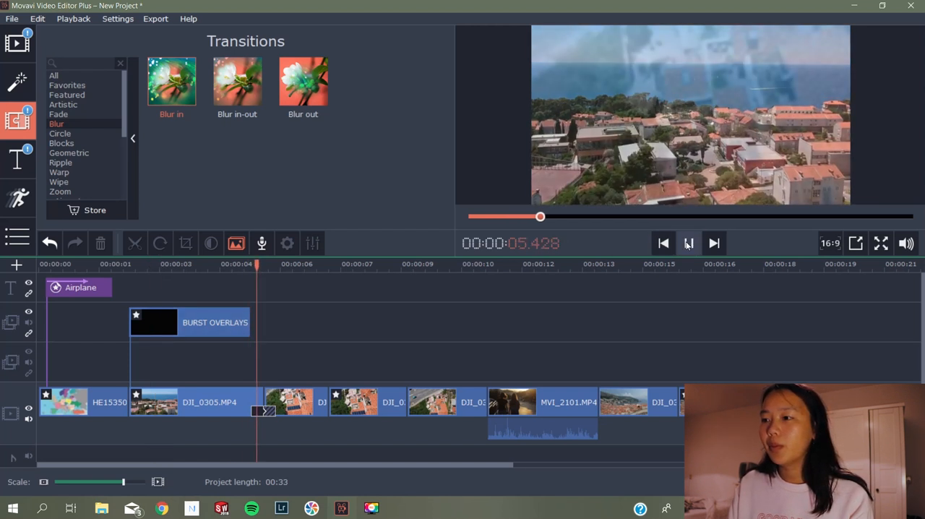
{"action": "left_click", "coordinate": [687, 245]}
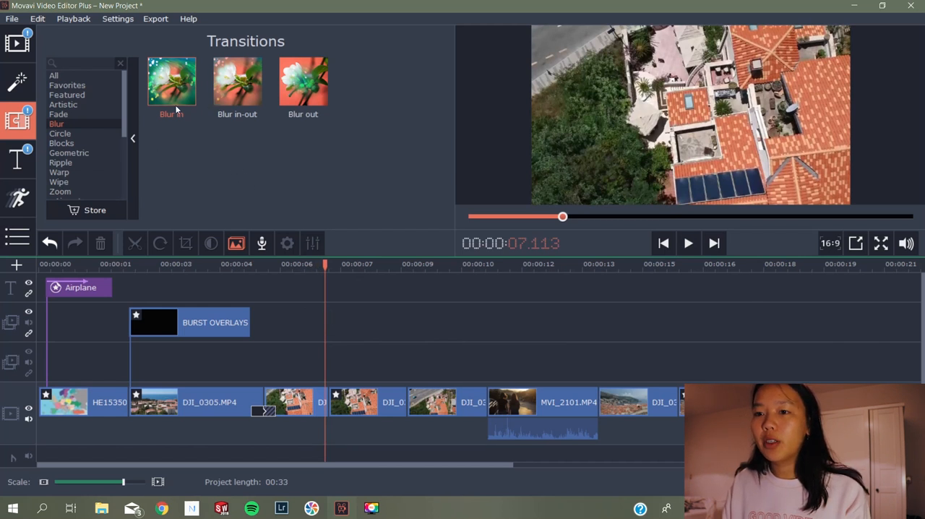
Browse the Featured, Blocks and Blur categories of the transition library
{"action": "left_click", "coordinate": [81, 105]}
{"action": "left_click", "coordinate": [67, 94]}
{"action": "scroll", "coordinate": [157, 143], "scroll_direction": "down", "scroll_amount": 3}
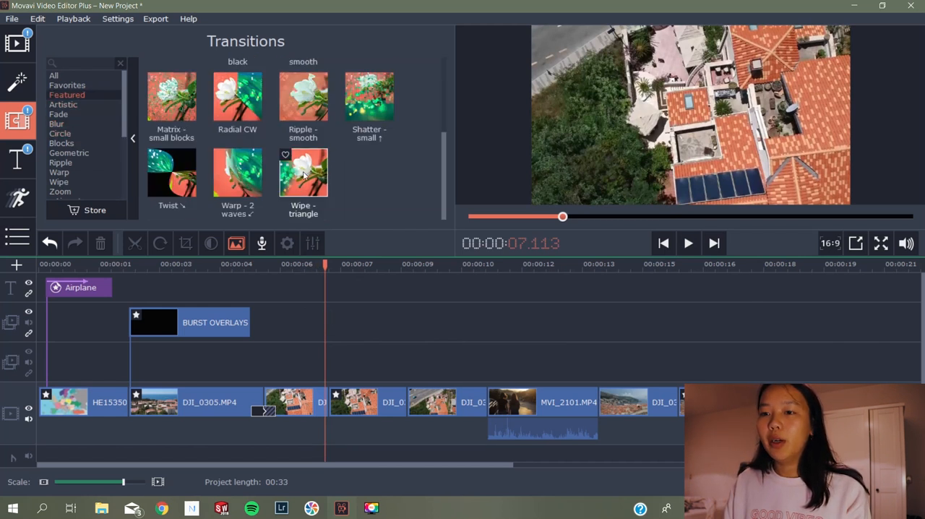
{"action": "left_click", "coordinate": [88, 144]}
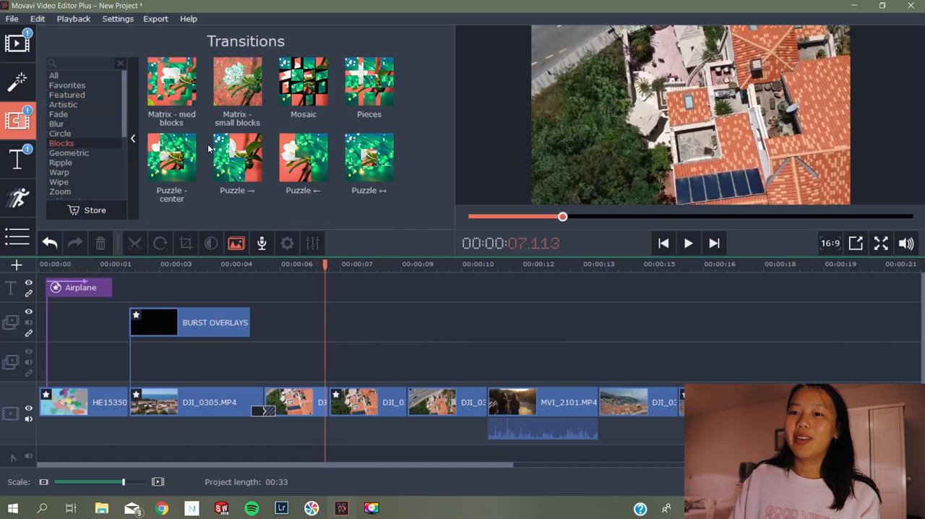
{"action": "left_click", "coordinate": [74, 124]}
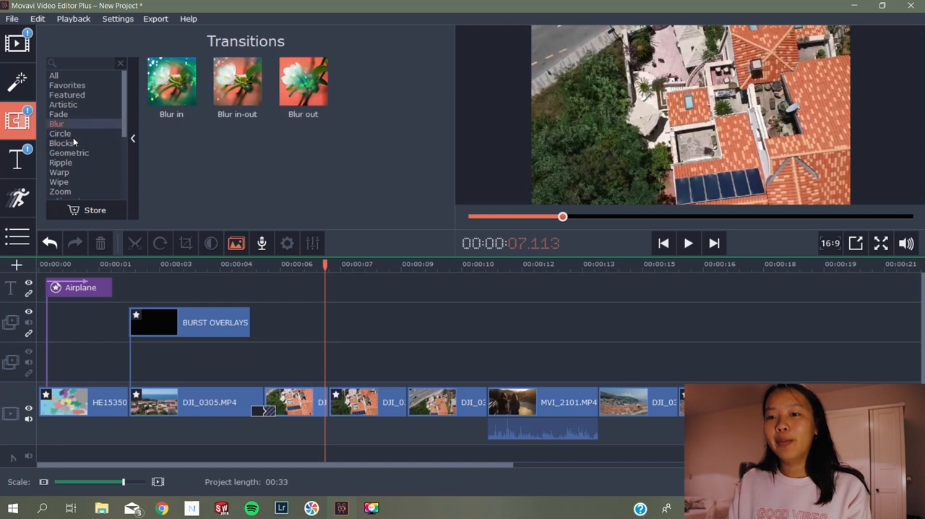
Browse the filter library, including the Featured, Adjustments, Blur, Flying objects, Light leaks and Color filters categories
{"action": "left_click", "coordinate": [14, 82]}
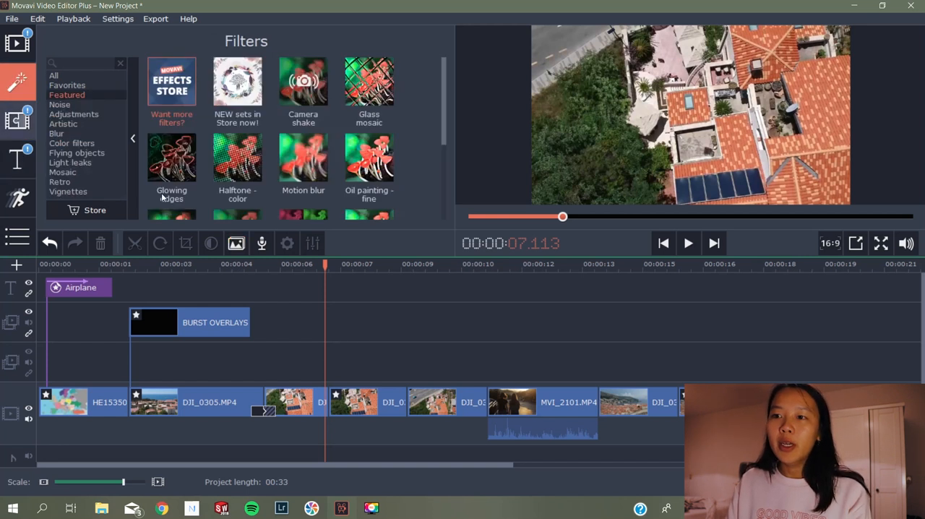
{"action": "scroll", "coordinate": [386, 127], "scroll_direction": "down", "scroll_amount": 3}
{"action": "scroll", "coordinate": [387, 128], "scroll_direction": "up", "scroll_amount": 3}
{"action": "left_click", "coordinate": [90, 115]}
{"action": "left_click", "coordinate": [83, 134]}
{"action": "left_click", "coordinate": [79, 154]}
{"action": "left_click", "coordinate": [78, 162]}
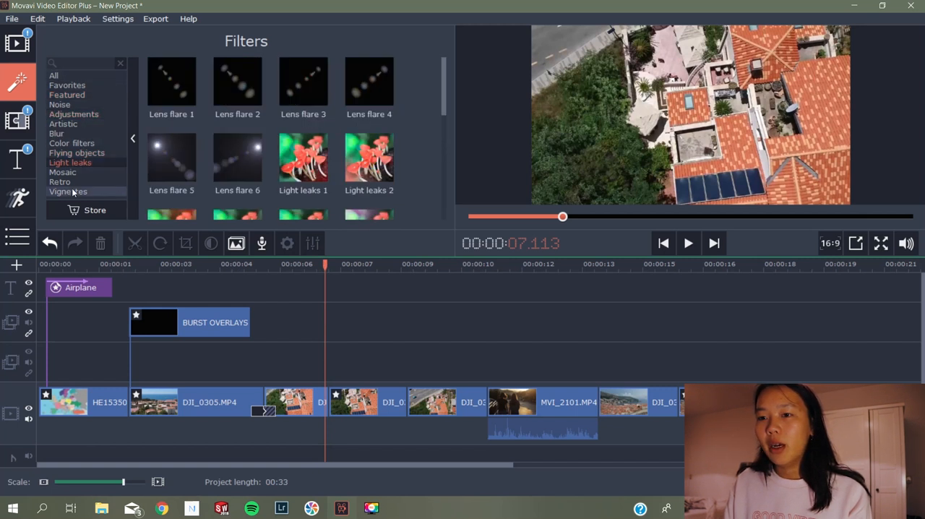
{"action": "left_click", "coordinate": [72, 143]}
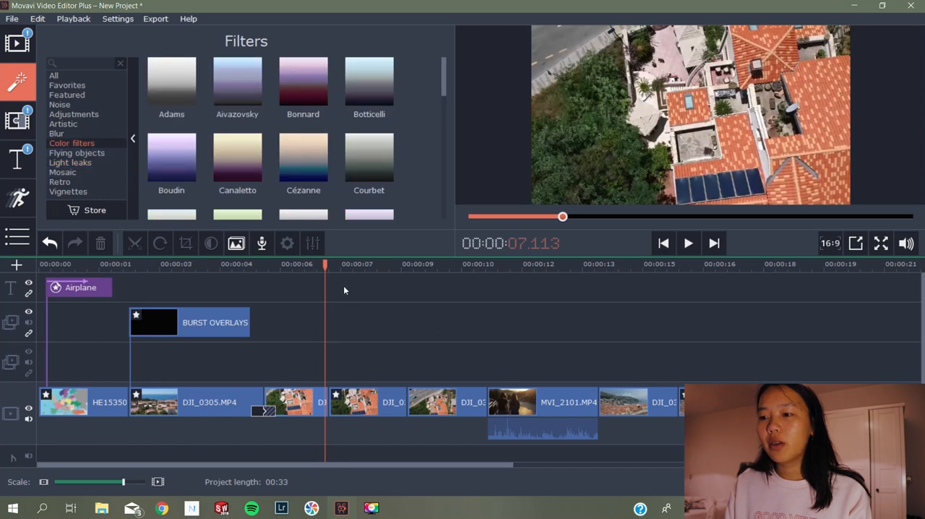
Preview the Canaletto and Botticelli color filters and look through the other color filters for DJI_0305.MP4
{"action": "left_click_drag", "start_coordinate": [325, 268], "coordinate": [146, 269]}
{"action": "left_click", "coordinate": [237, 157]}
{"action": "left_click", "coordinate": [369, 82]}
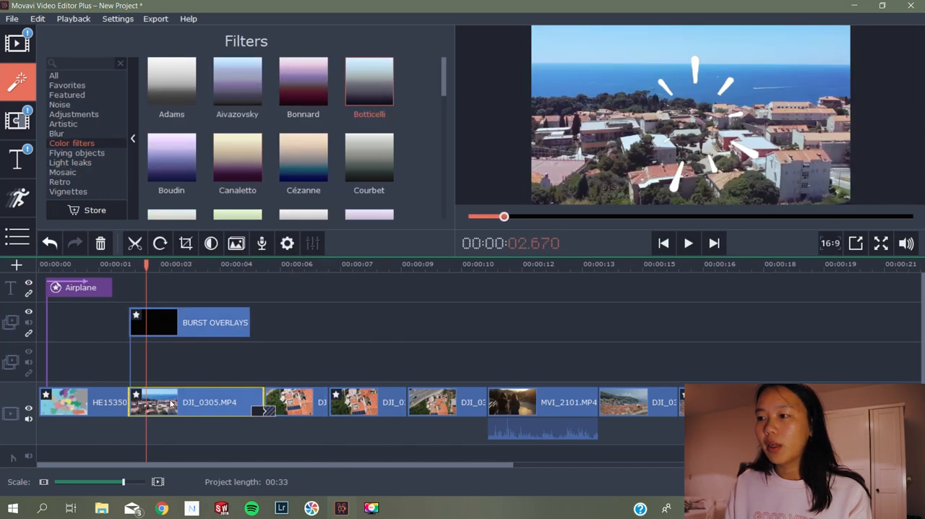
{"action": "right_click", "coordinate": [171, 402]}
{"action": "mouse_move", "coordinate": [217, 258]}
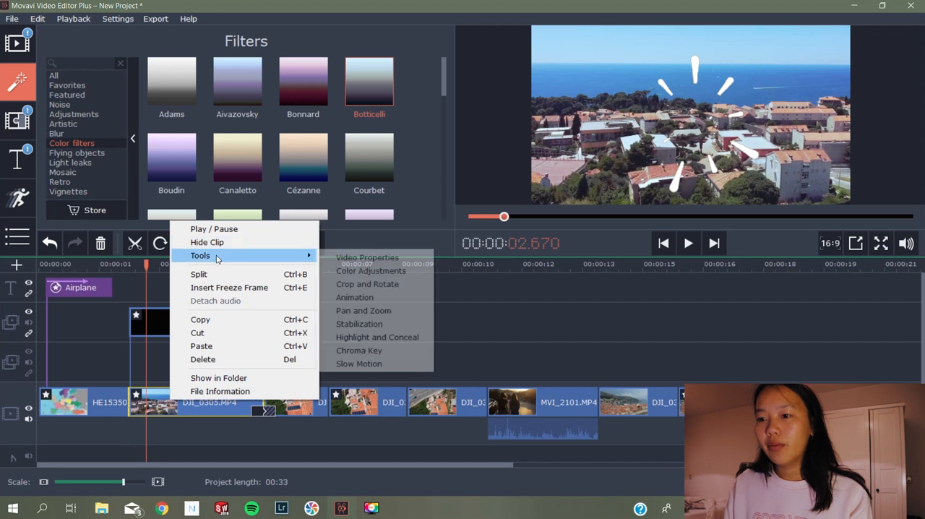
{"action": "left_click", "coordinate": [154, 409]}
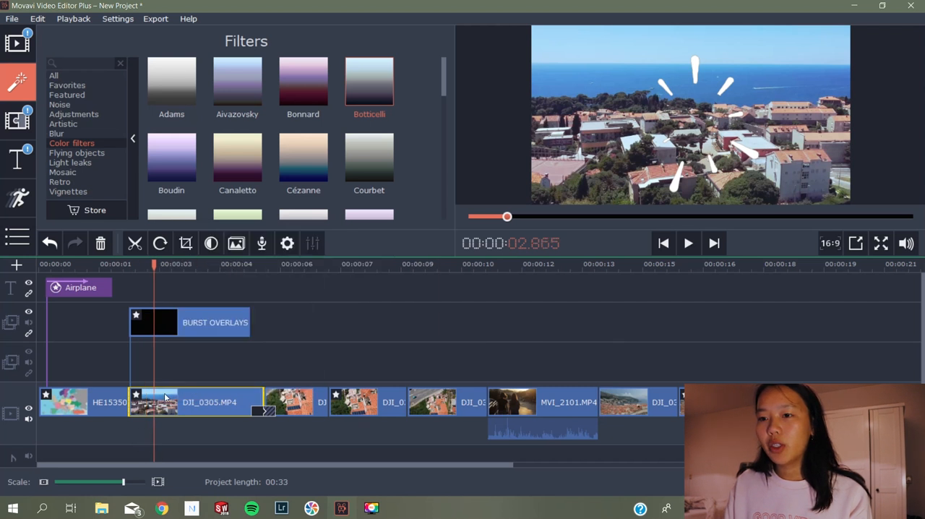
{"action": "scroll", "coordinate": [422, 114], "scroll_direction": "down", "scroll_amount": 5}
{"action": "scroll", "coordinate": [422, 113], "scroll_direction": "up", "scroll_amount": 4}
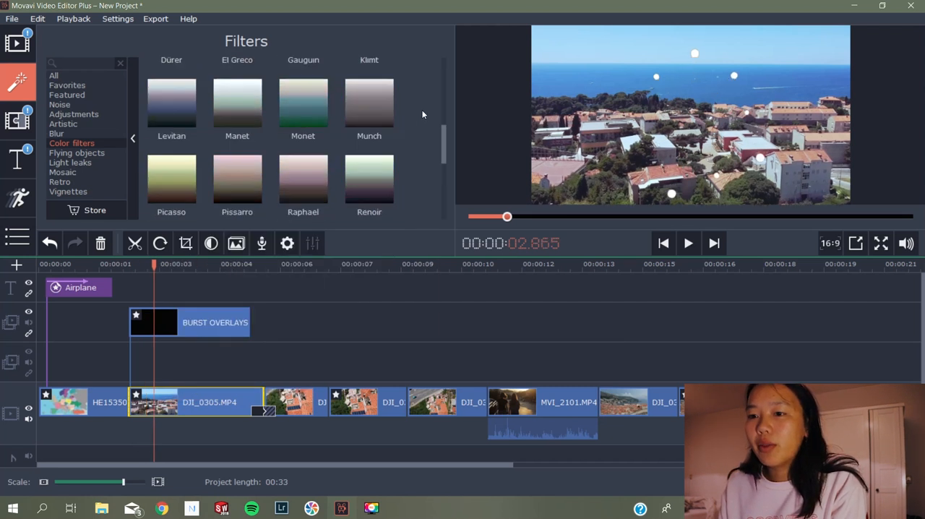
{"action": "scroll", "coordinate": [422, 112], "scroll_direction": "up", "scroll_amount": 1}
Look at the editing tools available for DJI_0305.MP4 and browse the rest of the color filters
{"action": "right_click", "coordinate": [171, 412]}
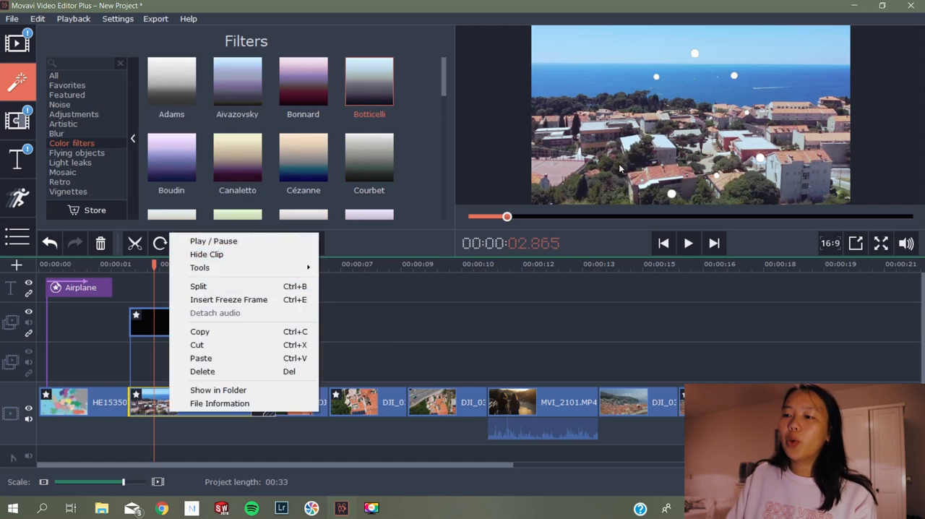
{"action": "left_click", "coordinate": [157, 408]}
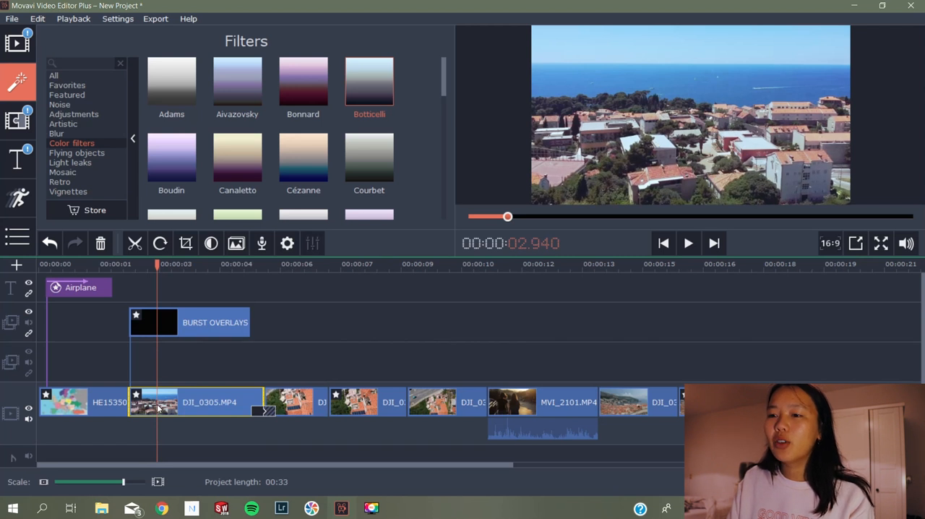
{"action": "right_click", "coordinate": [157, 409]}
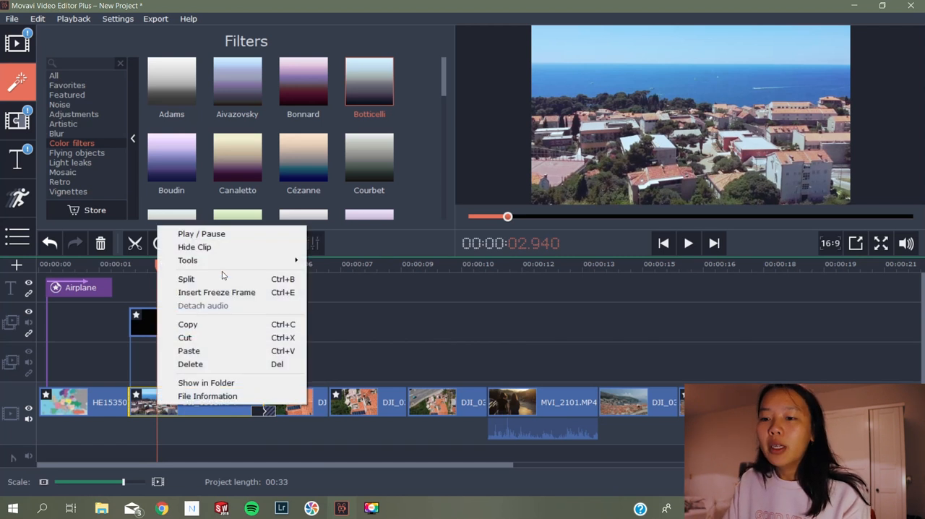
{"action": "mouse_move", "coordinate": [223, 260]}
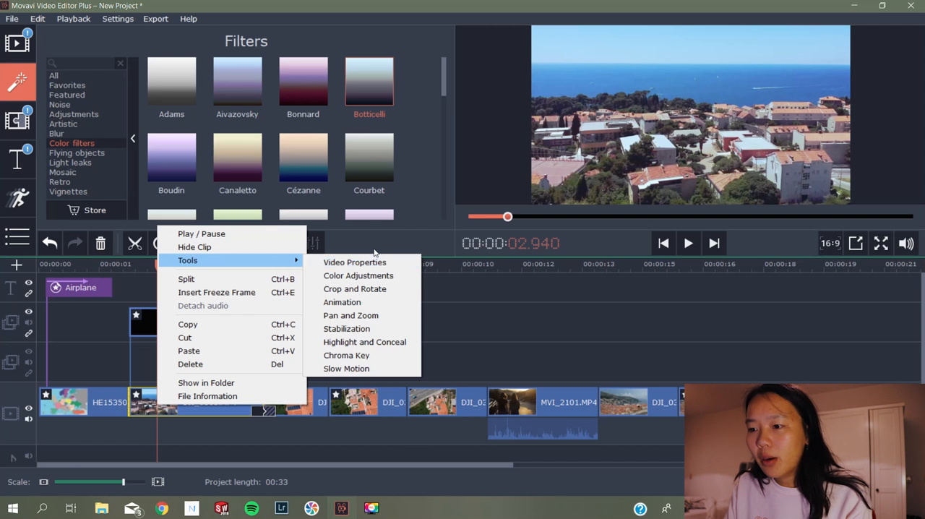
{"action": "left_click", "coordinate": [432, 174]}
{"action": "scroll", "coordinate": [433, 172], "scroll_direction": "down", "scroll_amount": 10}
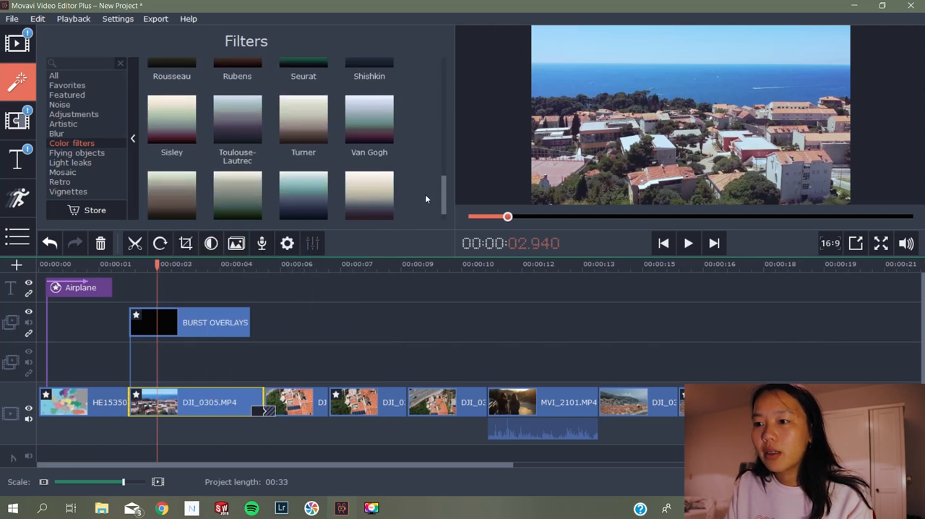
{"action": "scroll", "coordinate": [424, 194], "scroll_direction": "up", "scroll_amount": 7}
{"action": "scroll", "coordinate": [425, 193], "scroll_direction": "up", "scroll_amount": 3}
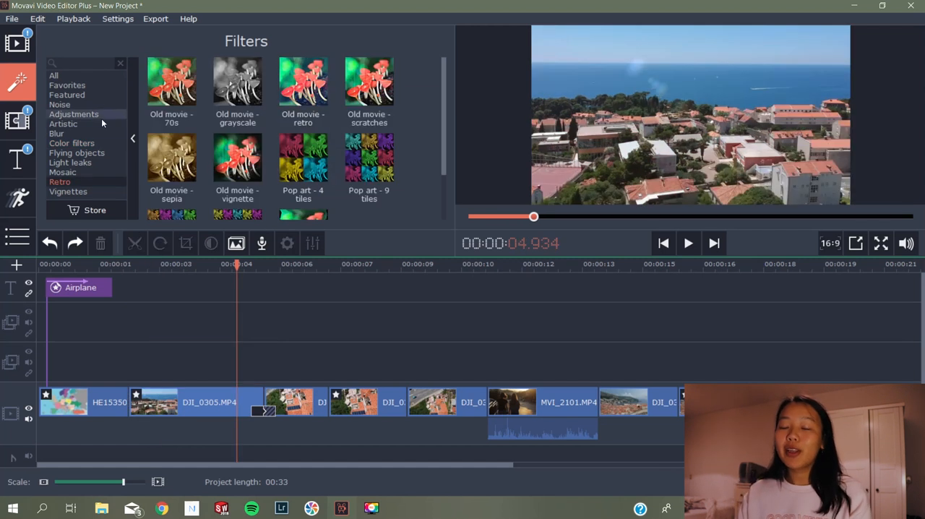
Browse the title library and preview the Location - gold title
{"action": "left_click", "coordinate": [18, 158]}
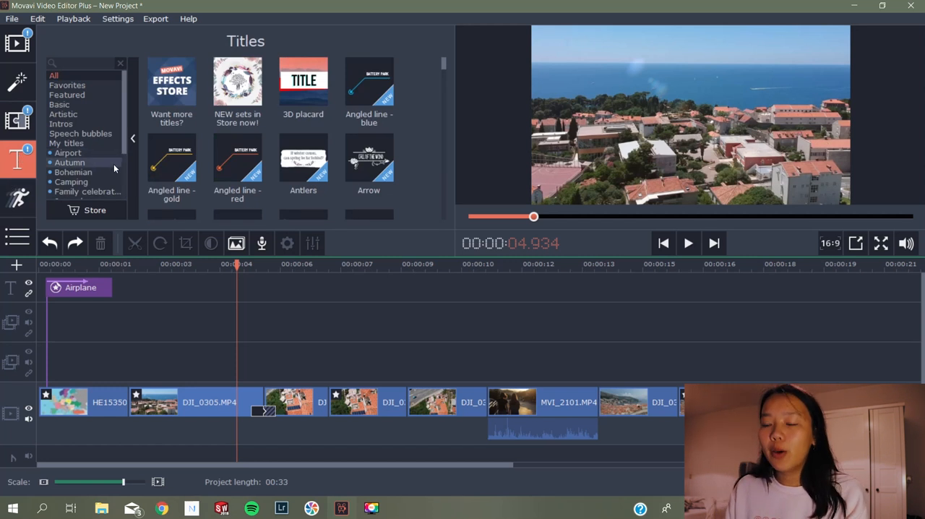
{"action": "scroll", "coordinate": [382, 150], "scroll_direction": "down", "scroll_amount": 7}
{"action": "scroll", "coordinate": [446, 95], "scroll_direction": "down", "scroll_amount": 3}
{"action": "scroll", "coordinate": [445, 108], "scroll_direction": "down", "scroll_amount": 8}
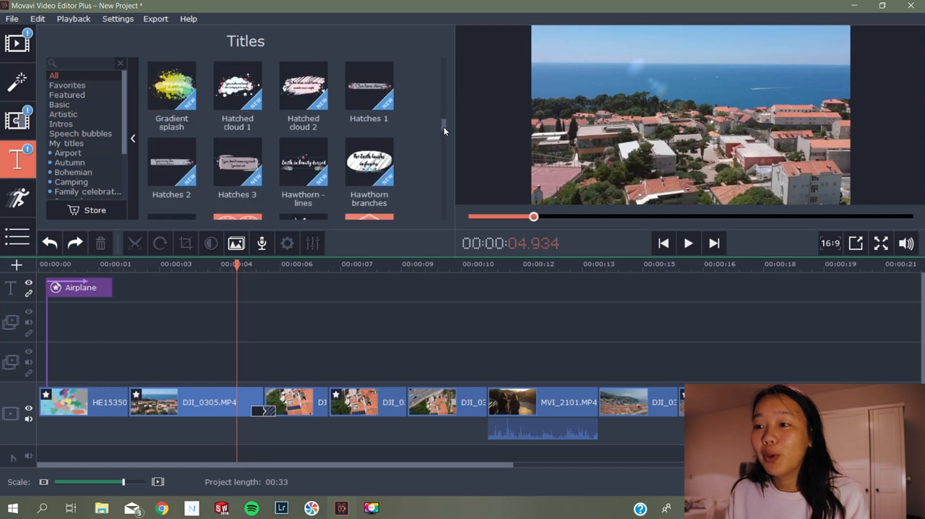
{"action": "mouse_move", "coordinate": [444, 129]}
{"action": "left_mouse_down"}
{"action": "mouse_move", "coordinate": [442, 139]}
{"action": "mouse_move", "coordinate": [377, 142]}
{"action": "left_mouse_up"}
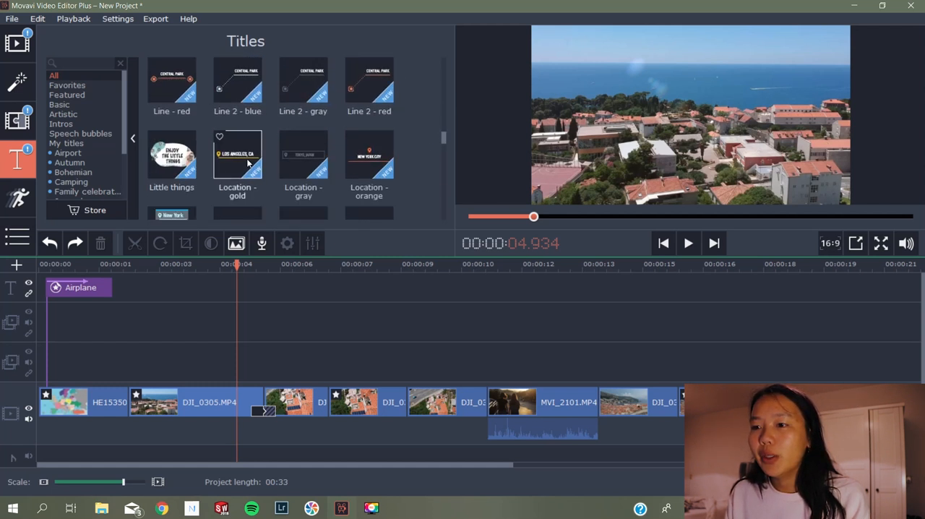
{"action": "left_click", "coordinate": [248, 163]}
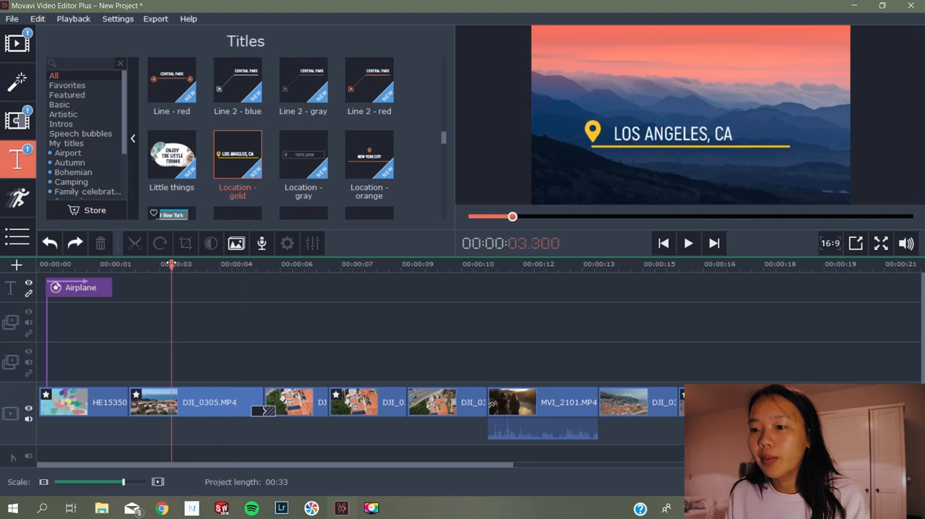
Preview the Mark - green point title and return to the start of the title library
{"action": "scroll", "coordinate": [407, 146], "scroll_direction": "down", "scroll_amount": 1}
{"action": "scroll", "coordinate": [411, 146], "scroll_direction": "down", "scroll_amount": 2}
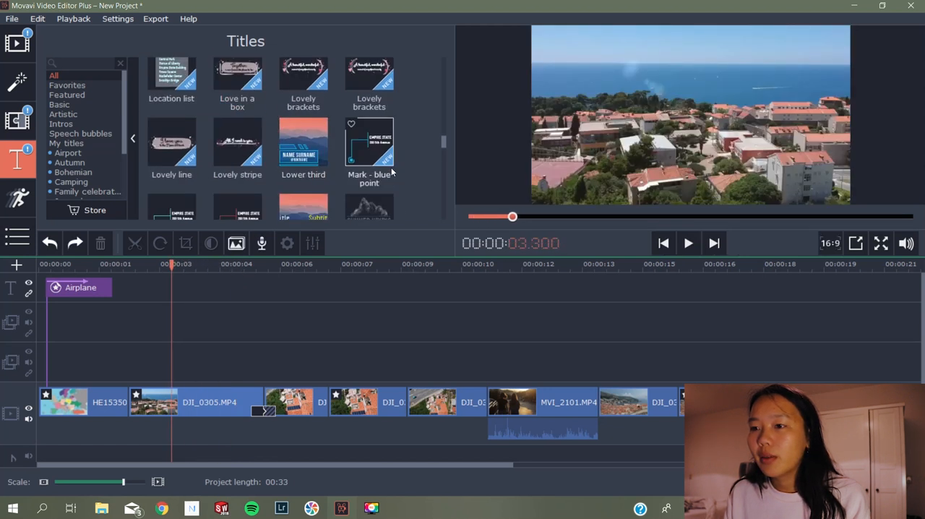
{"action": "scroll", "coordinate": [216, 145], "scroll_direction": "down", "scroll_amount": 1}
{"action": "left_click", "coordinate": [163, 157]}
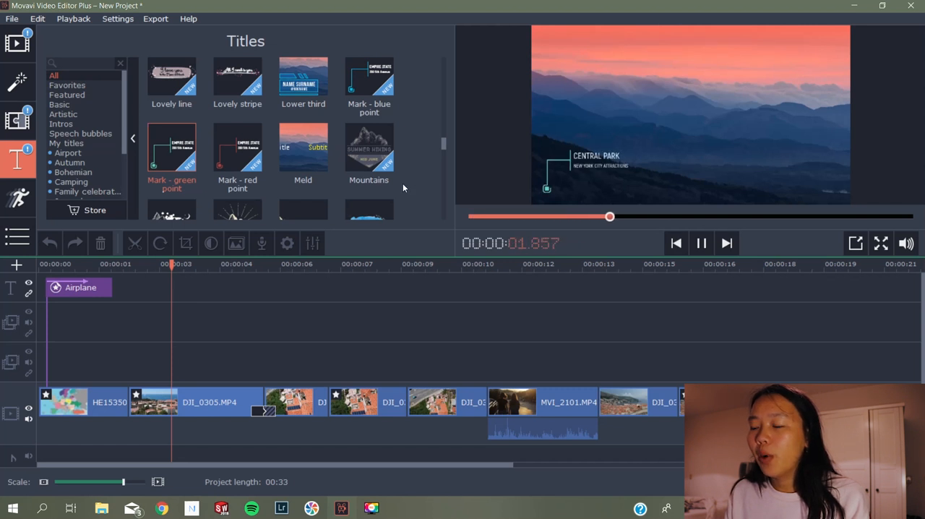
{"action": "left_click_drag", "start_coordinate": [443, 142], "coordinate": [442, 64]}
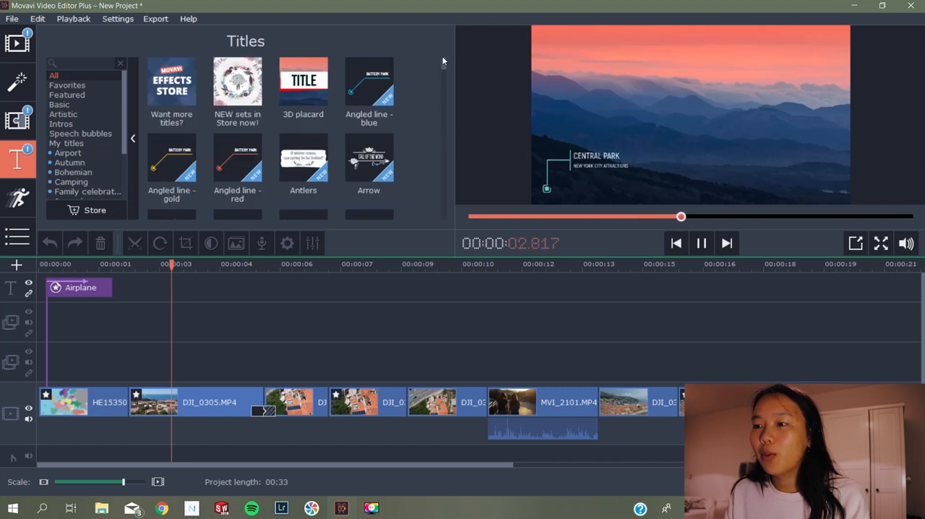
Preview the Angled line - red title and browse the Intro videos collection
{"action": "left_click", "coordinate": [217, 165]}
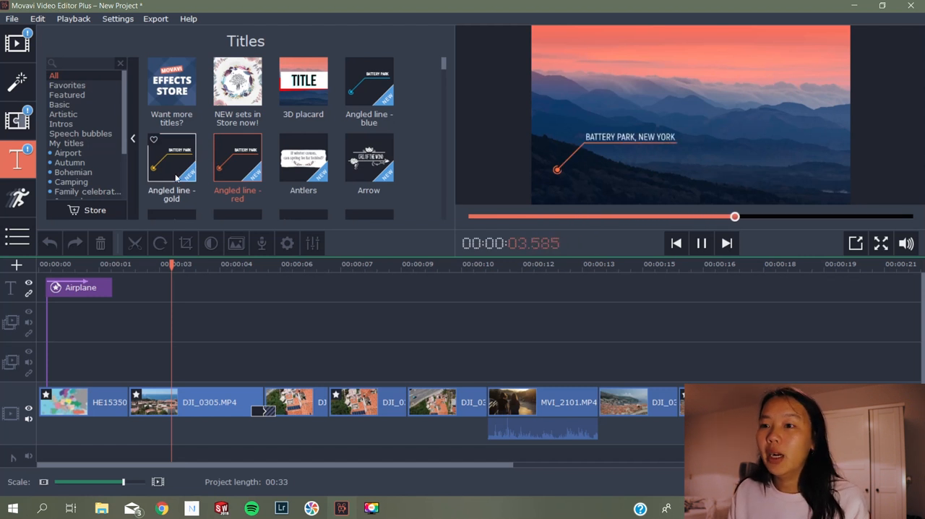
{"action": "left_click", "coordinate": [27, 47]}
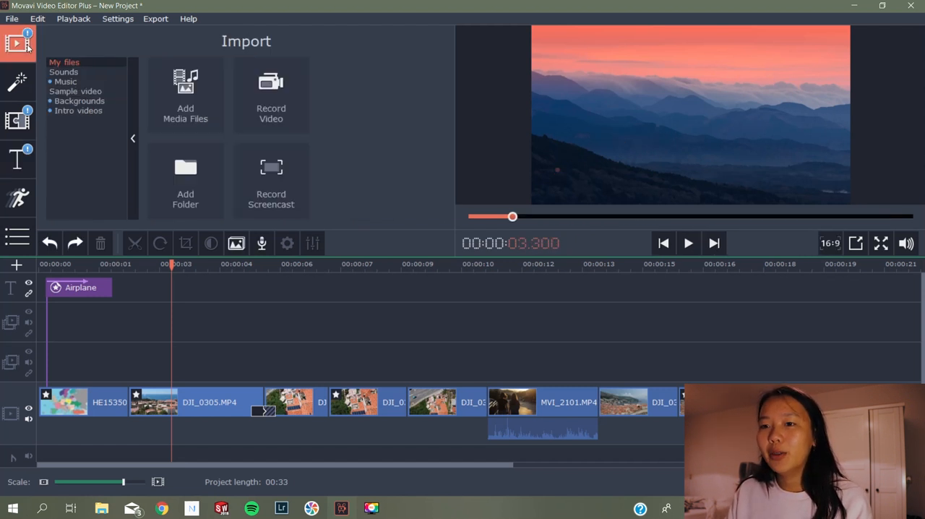
{"action": "left_click", "coordinate": [68, 111]}
{"action": "scroll", "coordinate": [370, 153], "scroll_direction": "down", "scroll_amount": 5}
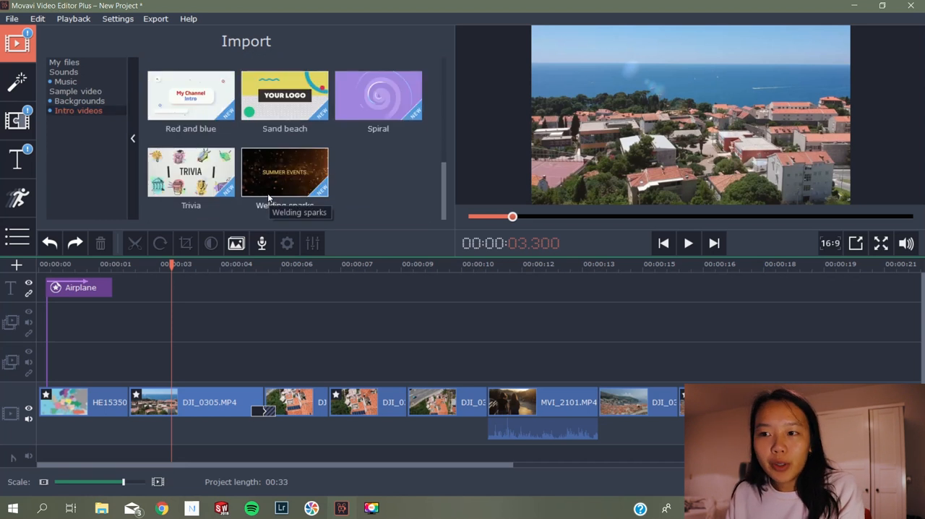
{"action": "scroll", "coordinate": [267, 193], "scroll_direction": "up", "scroll_amount": 2}
{"action": "scroll", "coordinate": [274, 199], "scroll_direction": "up", "scroll_amount": 2}
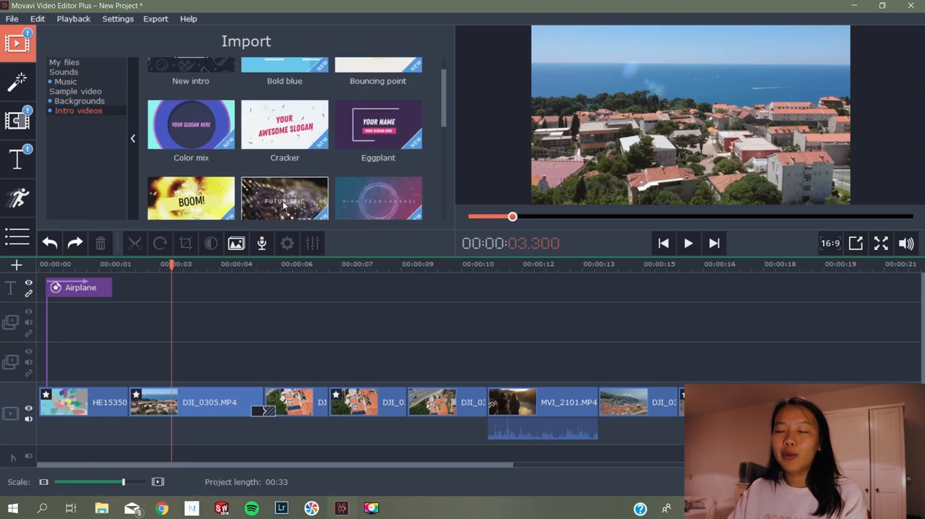
{"action": "scroll", "coordinate": [282, 201], "scroll_direction": "up", "scroll_amount": 1}
{"action": "scroll", "coordinate": [292, 188], "scroll_direction": "down", "scroll_amount": 3}
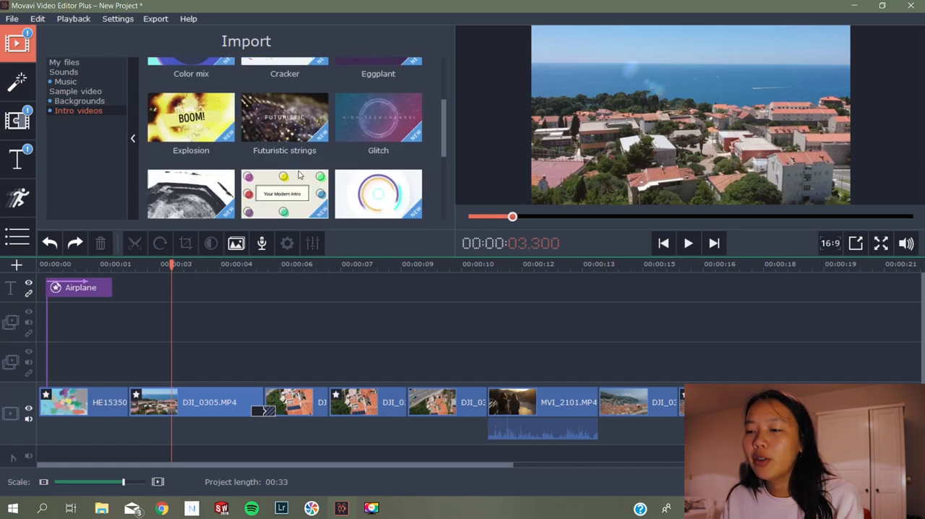
{"action": "scroll", "coordinate": [299, 174], "scroll_direction": "down", "scroll_amount": 1}
{"action": "scroll", "coordinate": [298, 170], "scroll_direction": "up", "scroll_amount": 3}
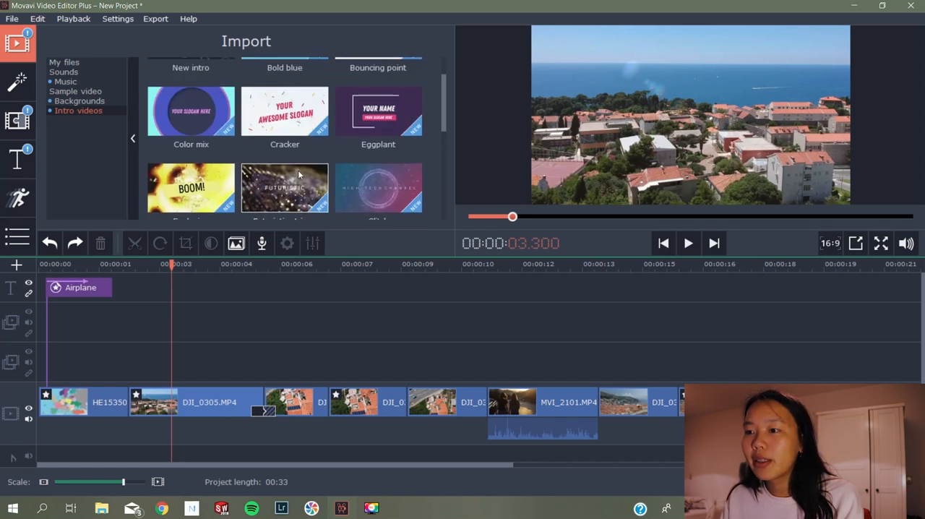
Find the Location - gold title in the title library
{"action": "left_click", "coordinate": [16, 160]}
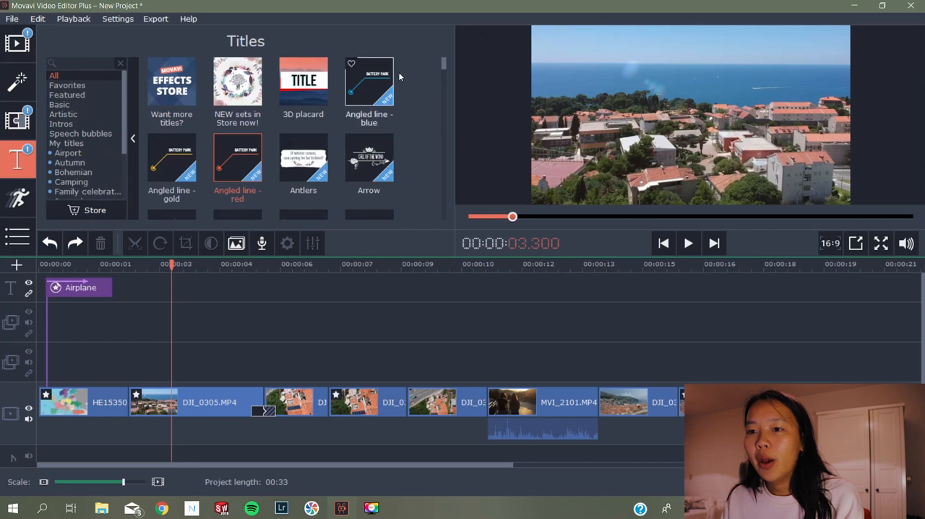
{"action": "left_click_drag", "start_coordinate": [440, 65], "coordinate": [428, 146]}
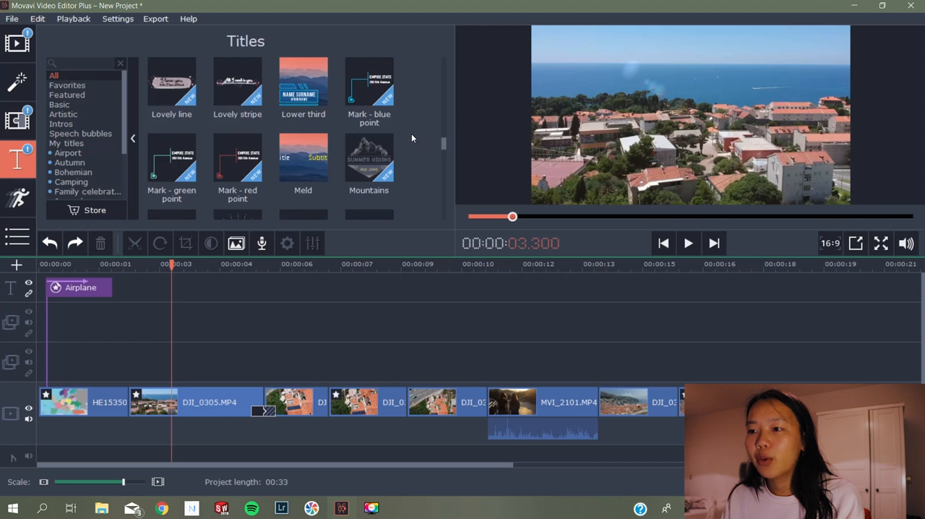
{"action": "scroll", "coordinate": [411, 142], "scroll_direction": "down", "scroll_amount": 5}
{"action": "scroll", "coordinate": [410, 141], "scroll_direction": "up", "scroll_amount": 2}
{"action": "scroll", "coordinate": [407, 143], "scroll_direction": "down", "scroll_amount": 10}
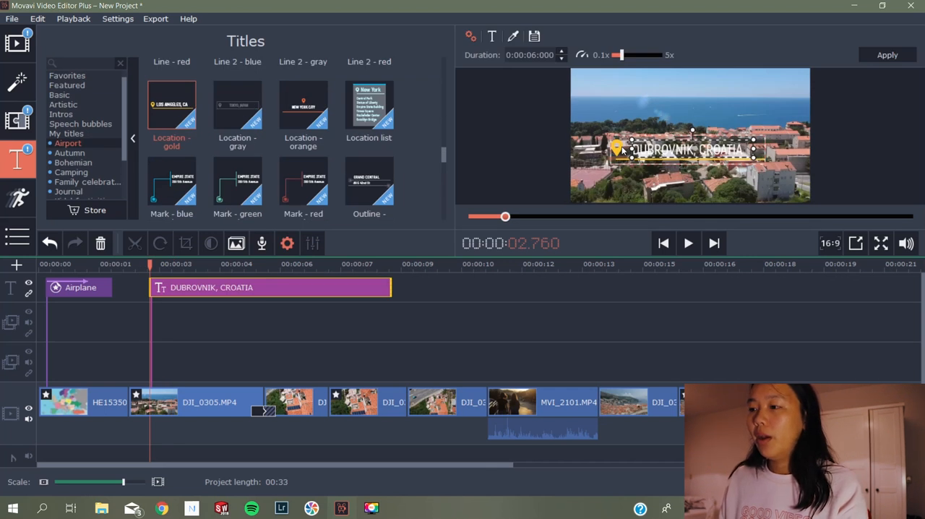
Set the font of the DUBROVNIK, CROATIA title text to BERNIER Regular
{"action": "double_click", "coordinate": [665, 152]}
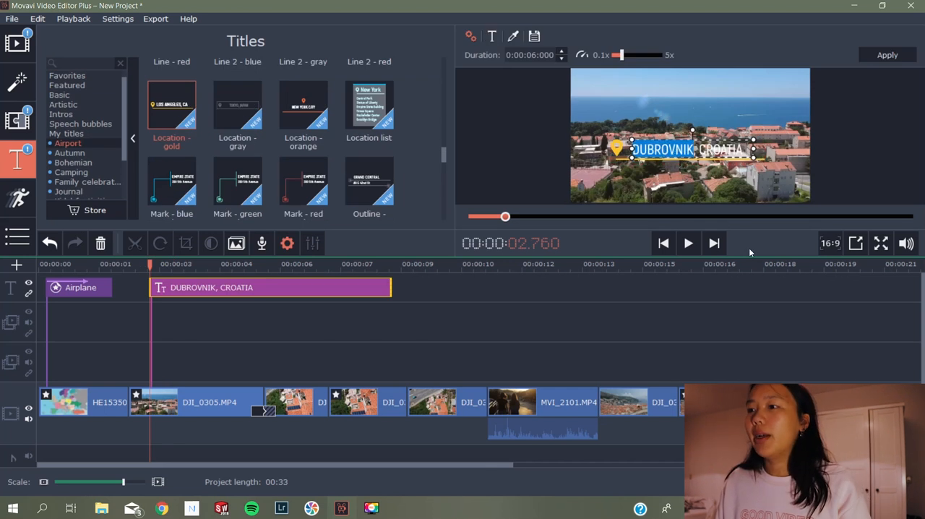
{"action": "left_click", "coordinate": [493, 36]}
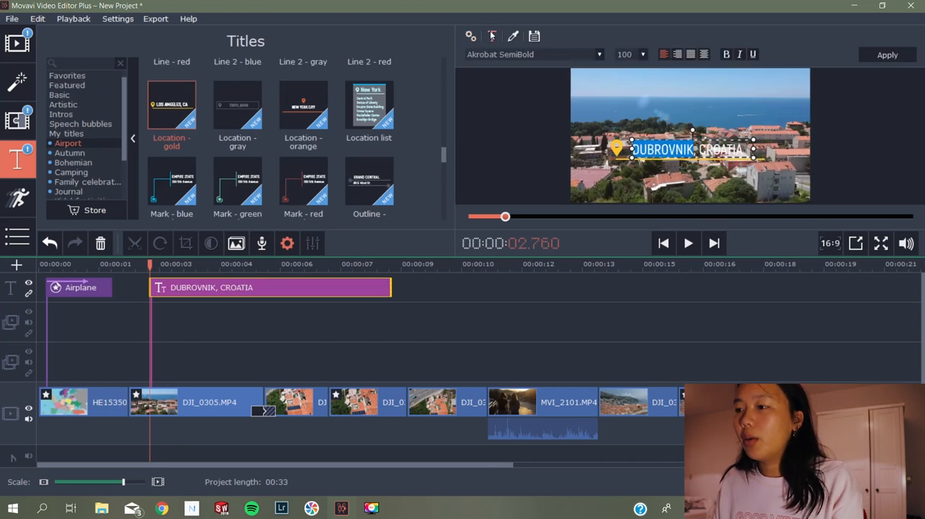
{"action": "left_click", "coordinate": [590, 55]}
{"action": "scroll", "coordinate": [553, 87], "scroll_direction": "down", "scroll_amount": 5}
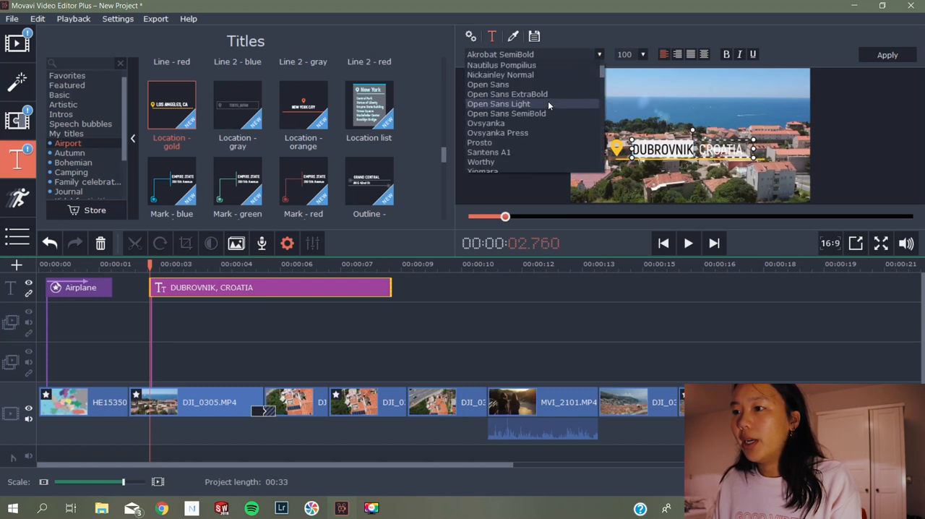
{"action": "scroll", "coordinate": [547, 100], "scroll_direction": "up", "scroll_amount": 5}
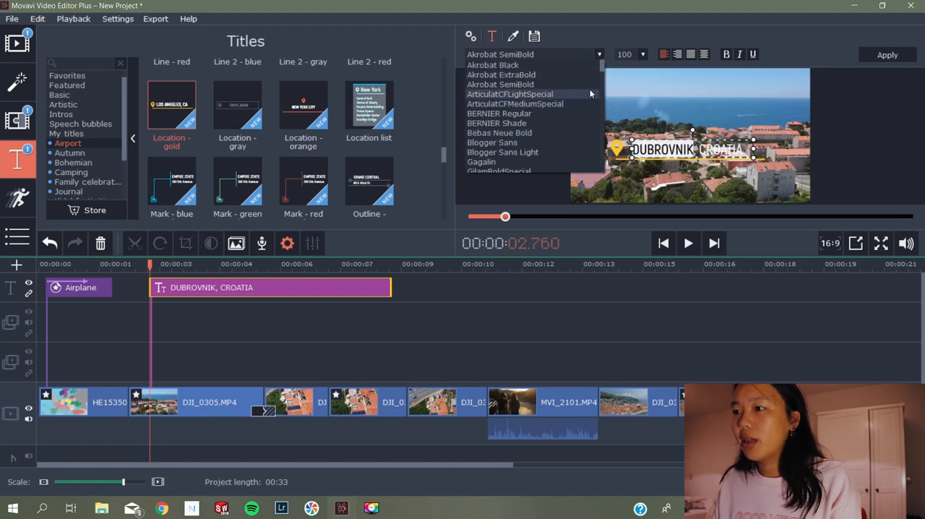
{"action": "left_click", "coordinate": [497, 115]}
{"action": "left_click", "coordinate": [705, 150]}
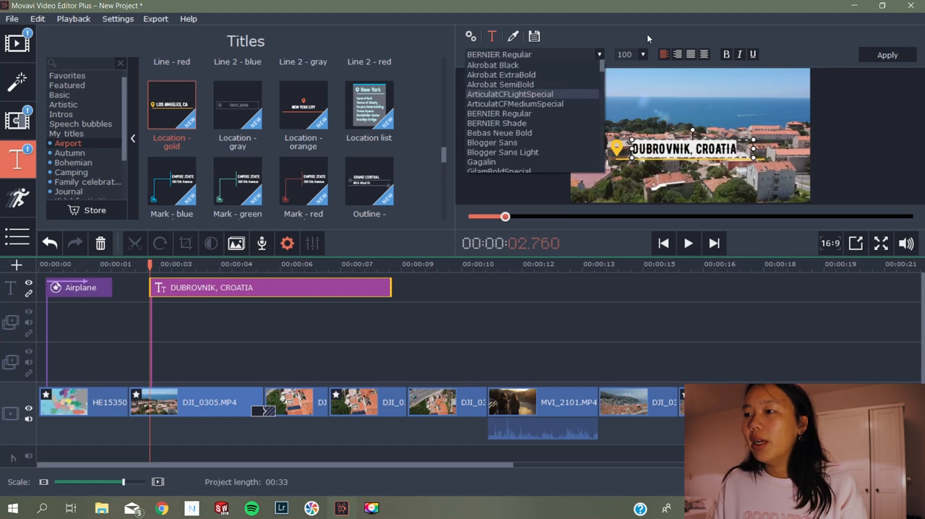
{"action": "left_click", "coordinate": [647, 36]}
Set the text color of the DUBROVNIK, CROATIA title to black
{"action": "left_click", "coordinate": [513, 37]}
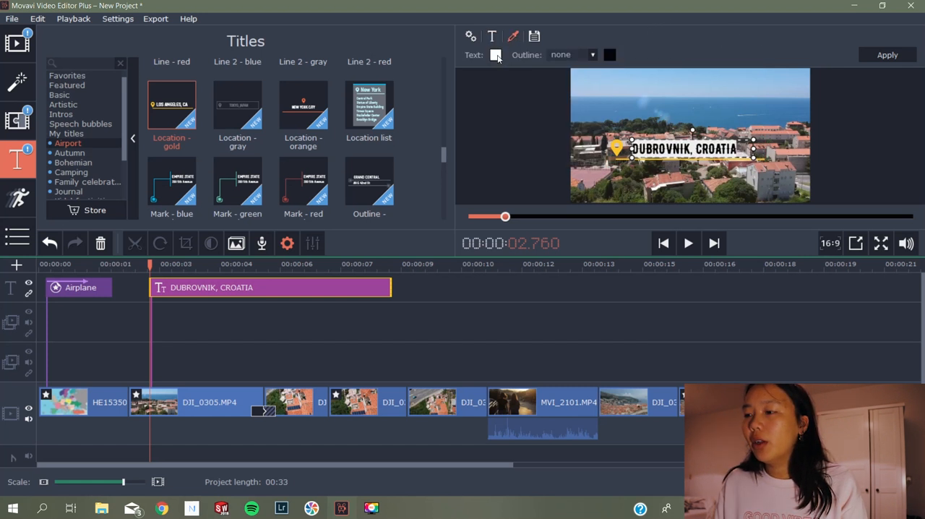
{"action": "left_click", "coordinate": [496, 55]}
{"action": "left_click", "coordinate": [487, 108]}
{"action": "left_click", "coordinate": [636, 18]}
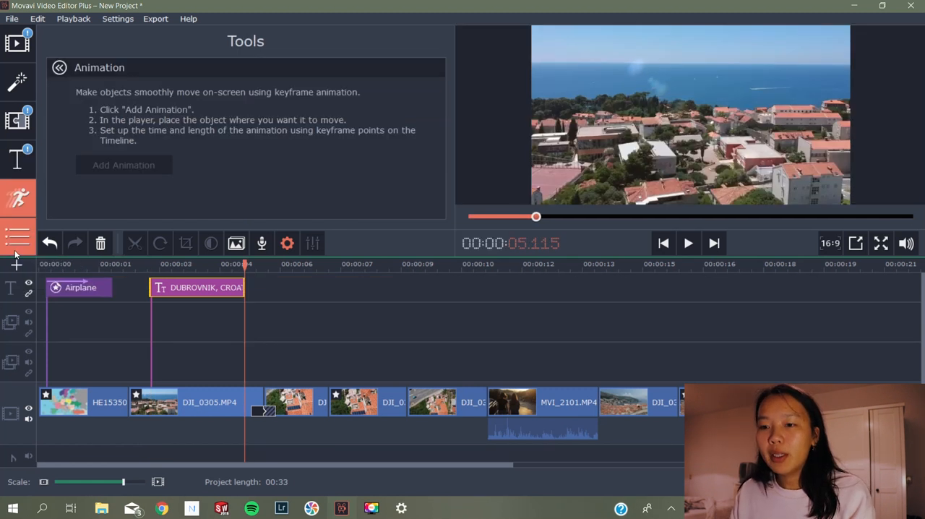
View the Travel stickers and look through the Featured callouts
{"action": "left_click", "coordinate": [16, 252]}
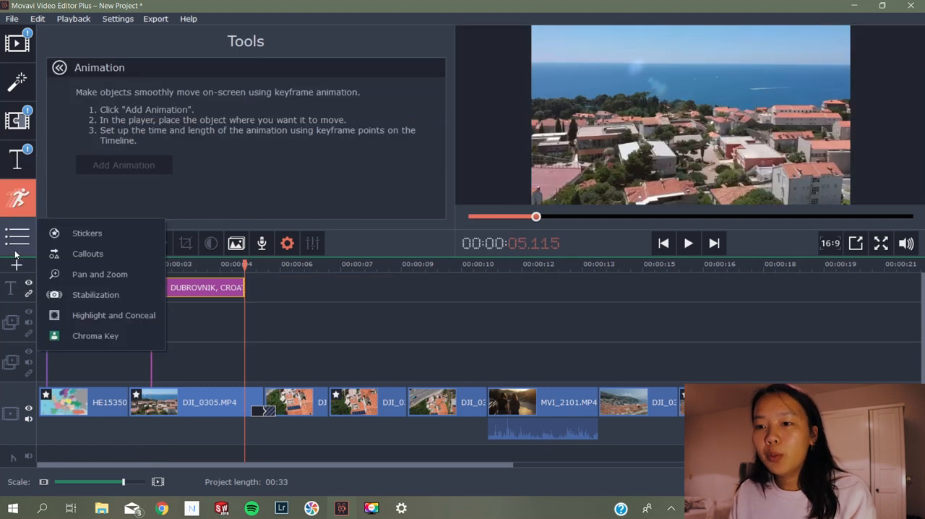
{"action": "left_click", "coordinate": [92, 233]}
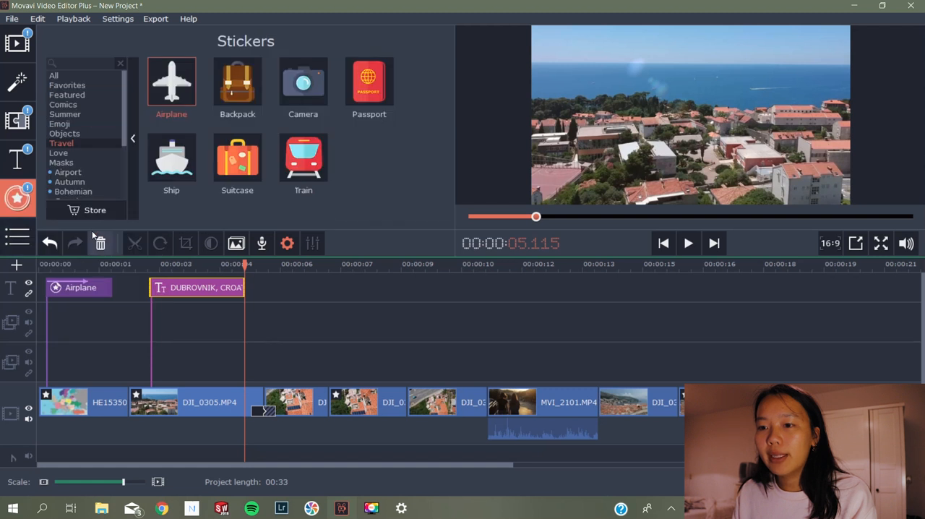
{"action": "mouse_move", "coordinate": [6, 233]}
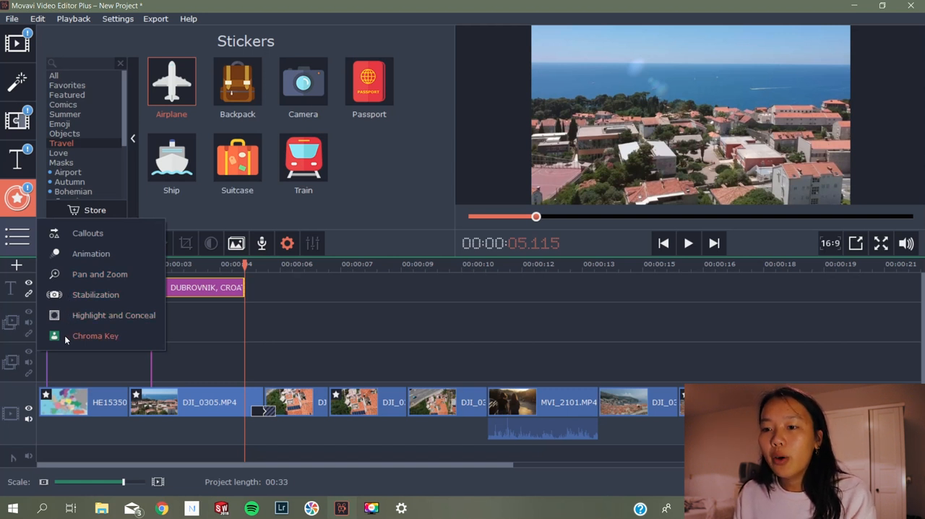
{"action": "left_click", "coordinate": [80, 239]}
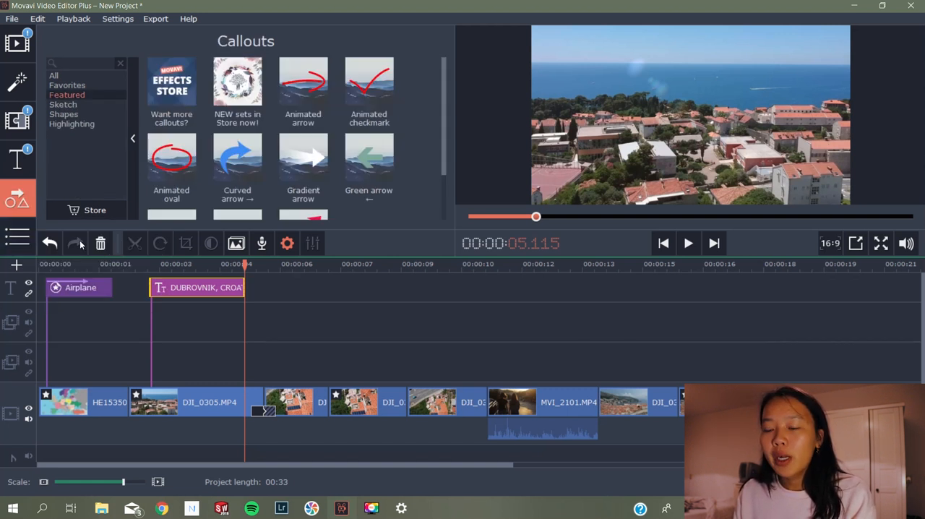
{"action": "scroll", "coordinate": [366, 176], "scroll_direction": "down", "scroll_amount": 1}
{"action": "scroll", "coordinate": [429, 149], "scroll_direction": "up", "scroll_amount": 1}
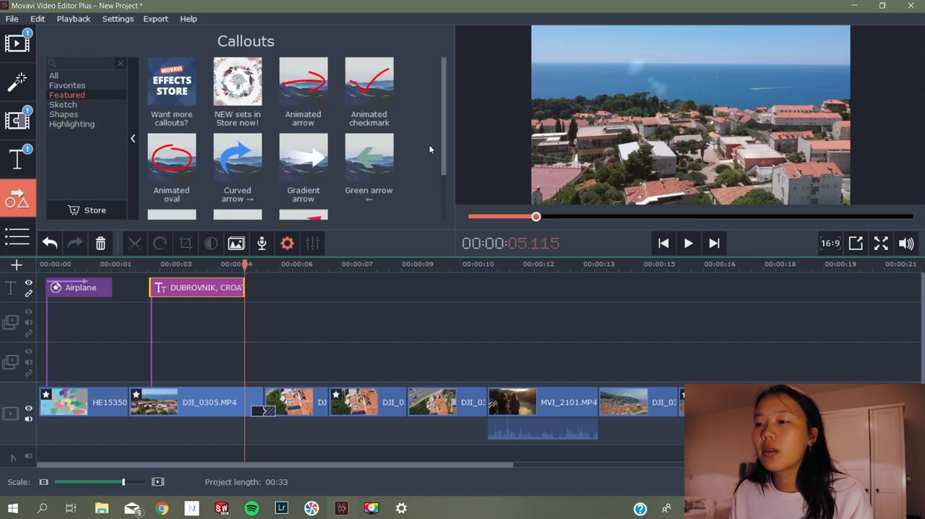
Look through the Sketch, Highlighting and Shapes callouts and preview the Animated checkmark callout
{"action": "left_click", "coordinate": [66, 105]}
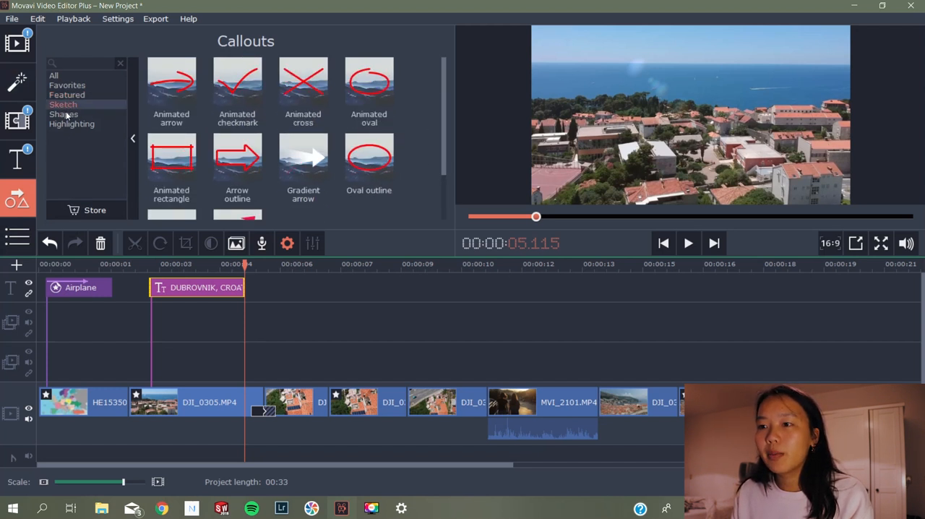
{"action": "left_click", "coordinate": [65, 115]}
{"action": "left_click", "coordinate": [64, 123]}
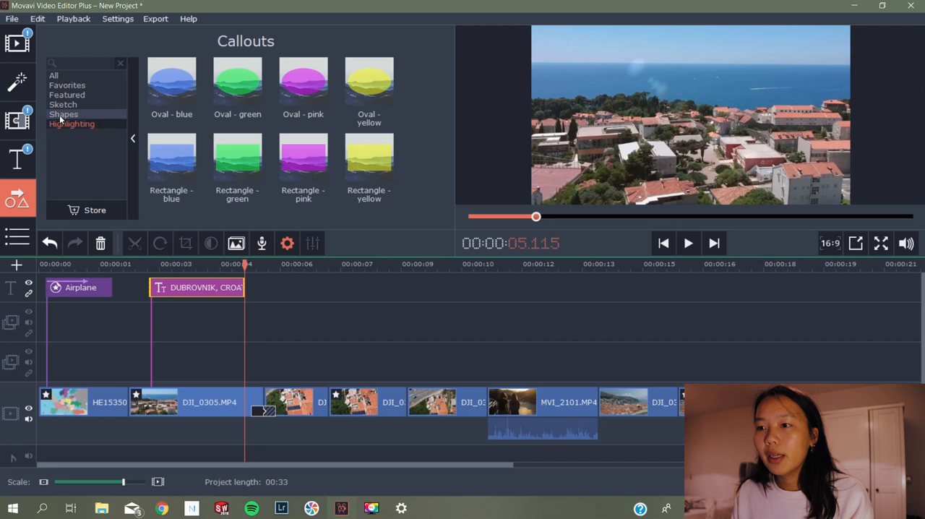
{"action": "left_click", "coordinate": [94, 115]}
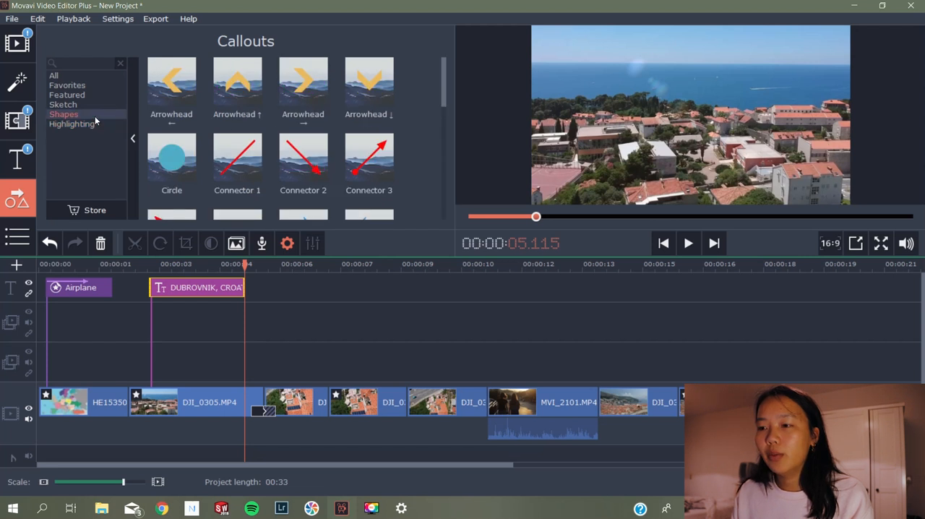
{"action": "scroll", "coordinate": [343, 148], "scroll_direction": "down", "scroll_amount": 3}
{"action": "scroll", "coordinate": [343, 147], "scroll_direction": "down", "scroll_amount": 2}
{"action": "scroll", "coordinate": [343, 147], "scroll_direction": "up", "scroll_amount": 5}
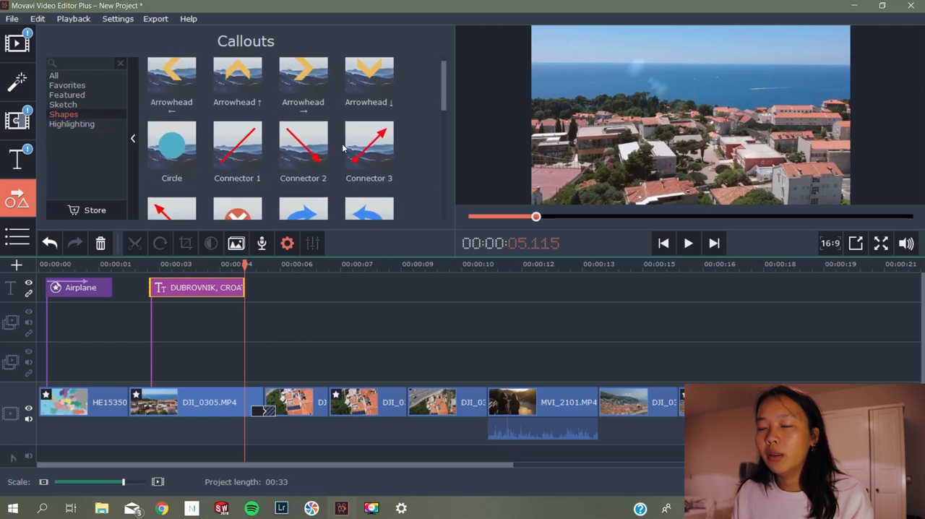
{"action": "scroll", "coordinate": [343, 147], "scroll_direction": "up", "scroll_amount": 1}
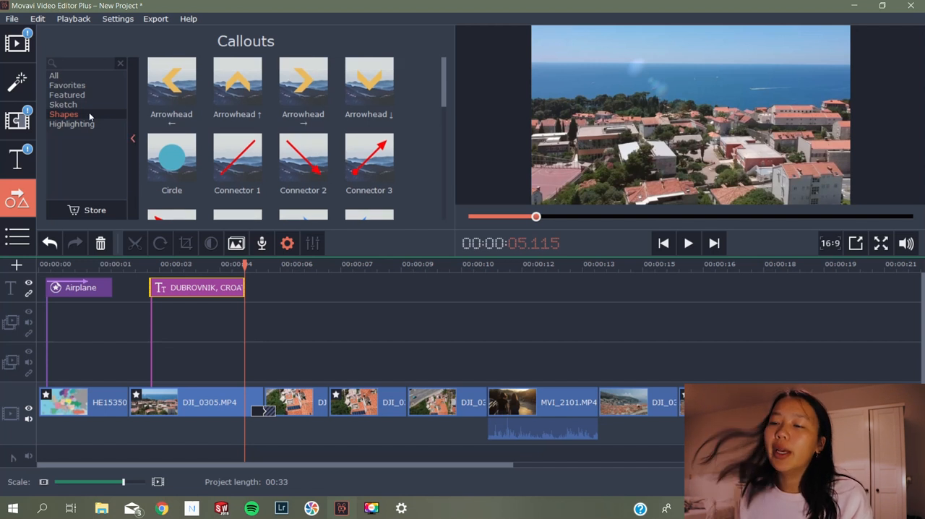
{"action": "scroll", "coordinate": [355, 174], "scroll_direction": "down", "scroll_amount": 2}
{"action": "scroll", "coordinate": [354, 181], "scroll_direction": "up", "scroll_amount": 2}
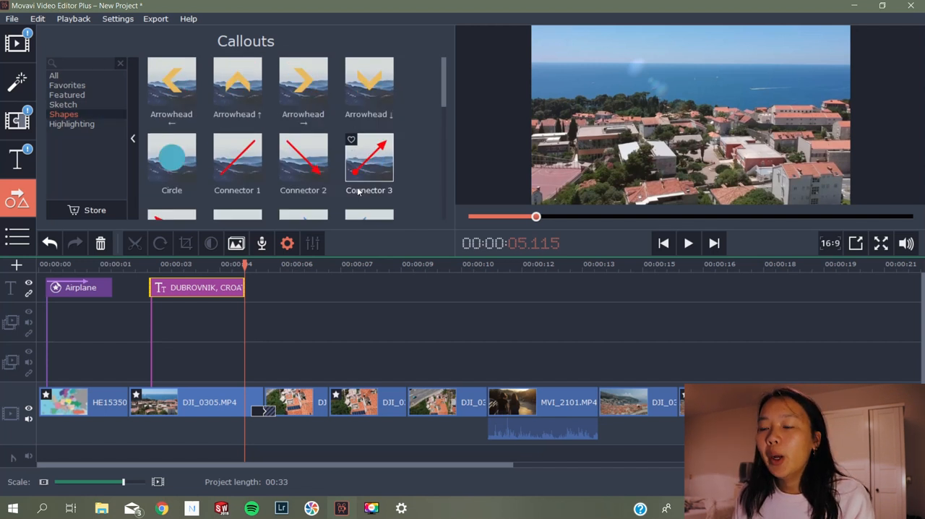
{"action": "left_click", "coordinate": [92, 107]}
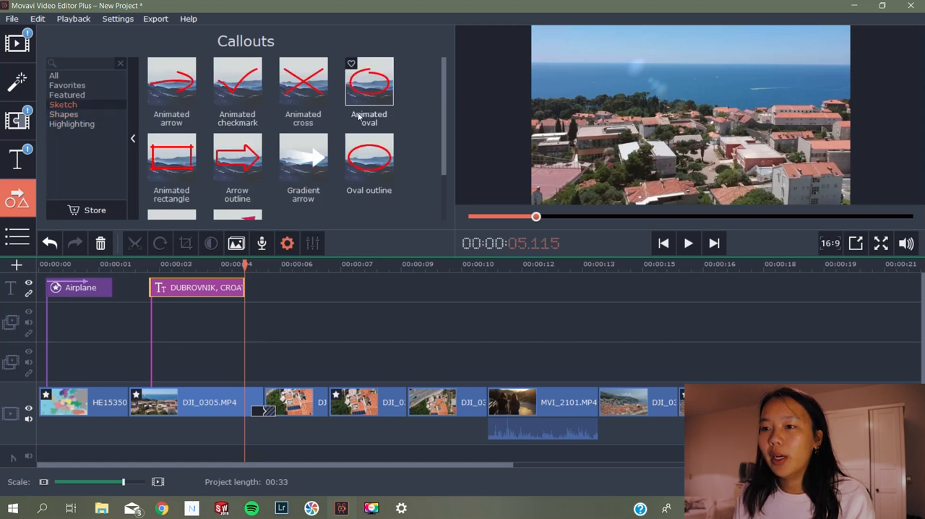
{"action": "left_click", "coordinate": [226, 90]}
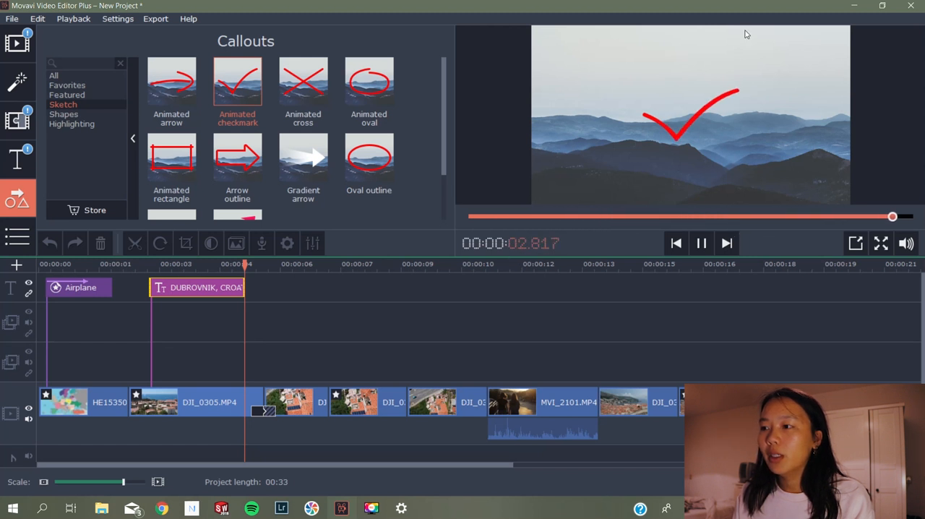
Return the playhead to the start of the project, browse the built-in music and preview the Beach Life track
{"action": "left_click_drag", "start_coordinate": [244, 266], "coordinate": [39, 266]}
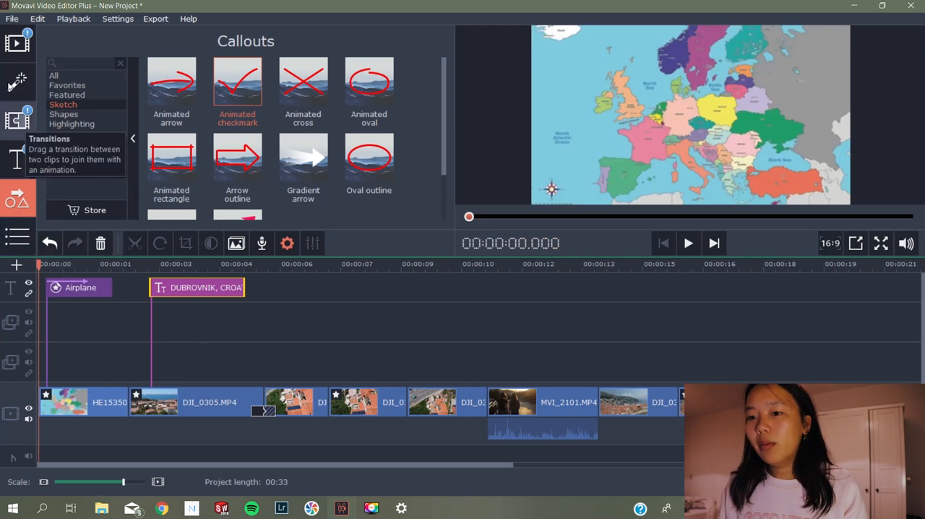
{"action": "left_click", "coordinate": [17, 43]}
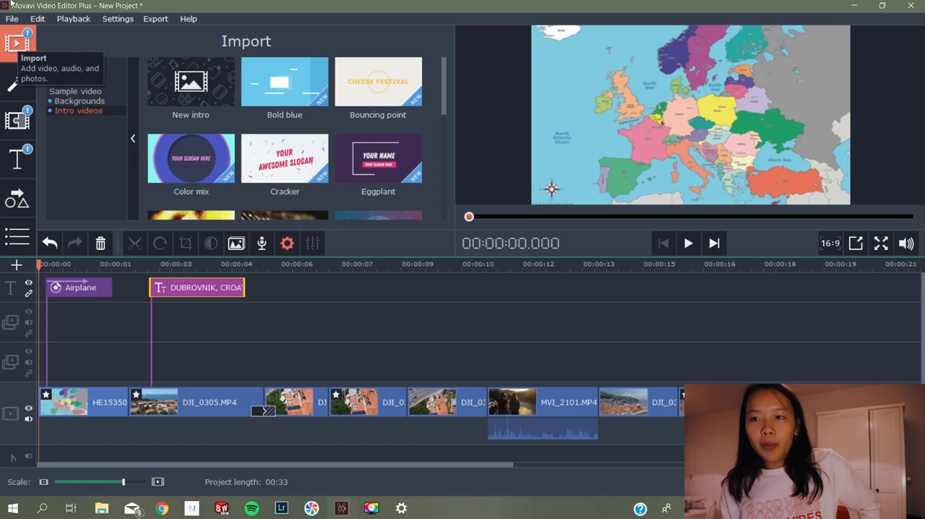
{"action": "left_click", "coordinate": [75, 84]}
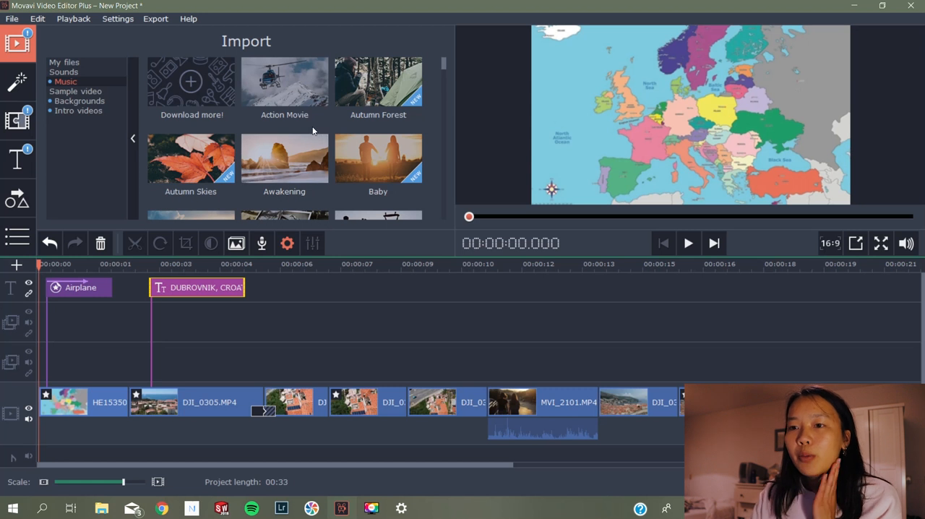
{"action": "scroll", "coordinate": [316, 120], "scroll_direction": "down", "scroll_amount": 1}
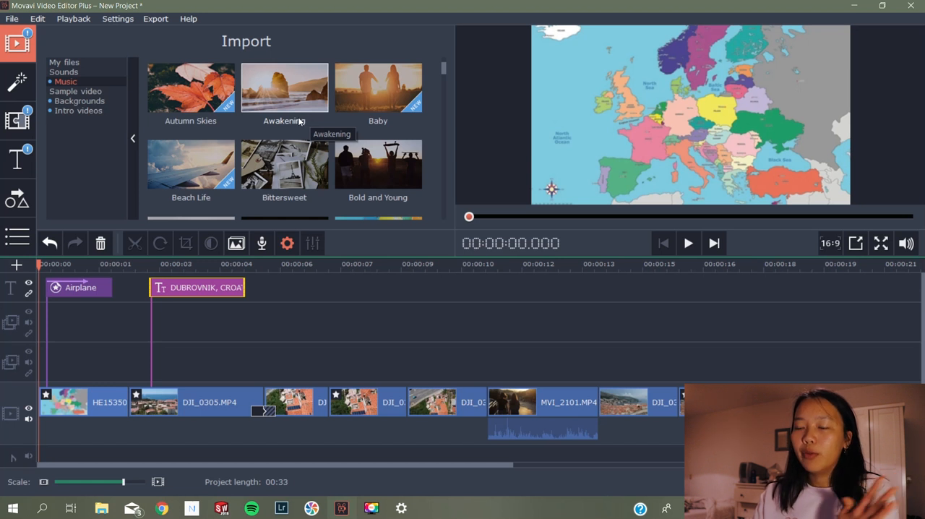
{"action": "scroll", "coordinate": [299, 121], "scroll_direction": "down", "scroll_amount": 1}
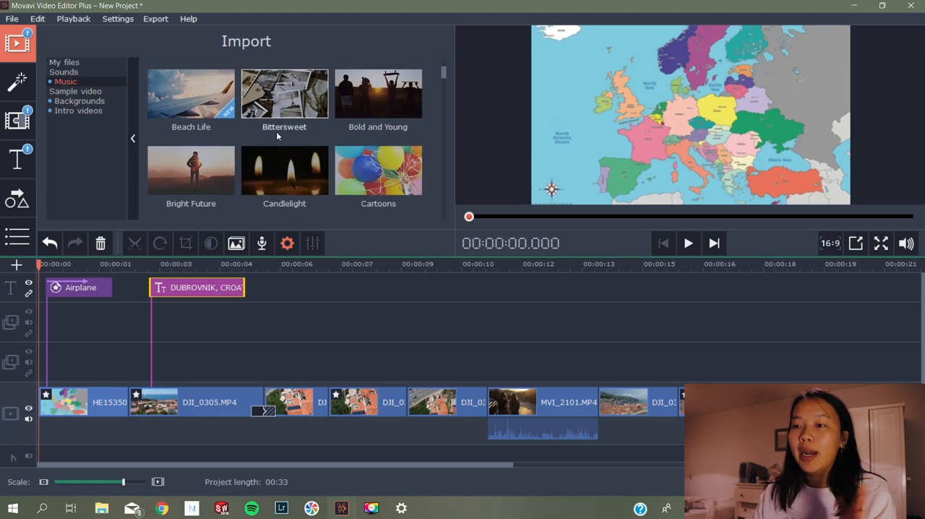
{"action": "left_click", "coordinate": [205, 95]}
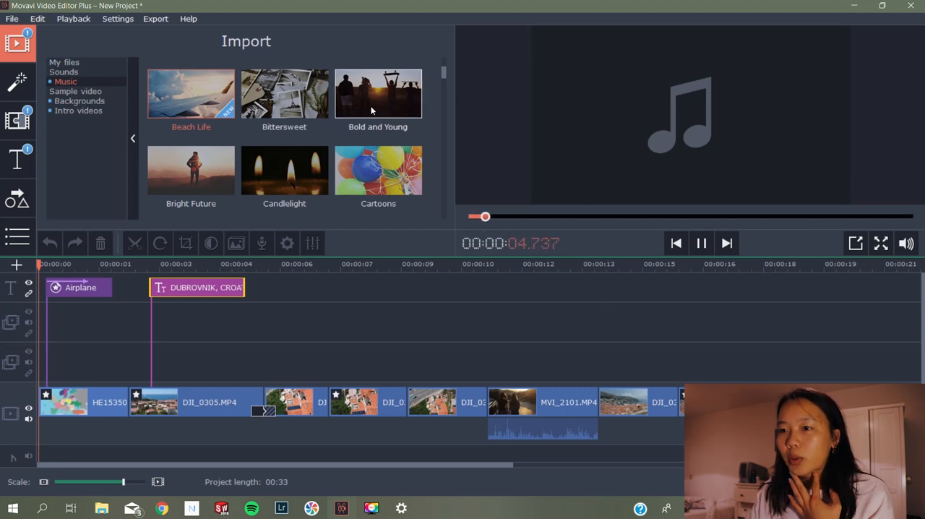
Add the Beach Life music track to the audio track at the start of the project
{"action": "scroll", "coordinate": [372, 166], "scroll_direction": "down", "scroll_amount": 1}
{"action": "left_click", "coordinate": [371, 165]}
{"action": "scroll", "coordinate": [191, 130], "scroll_direction": "up", "scroll_amount": 1}
{"action": "left_click_drag", "start_coordinate": [191, 119], "coordinate": [38, 455]}
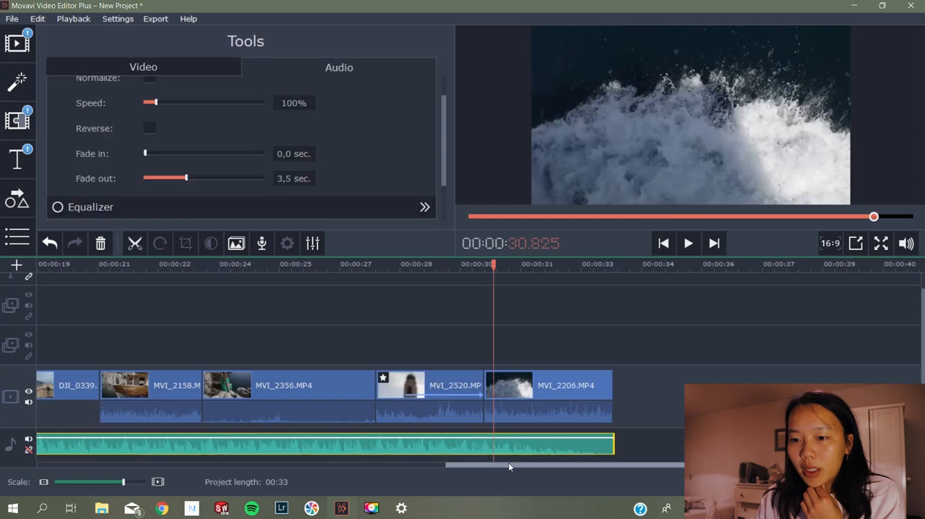
Trim the Beach Life music to the end of the last video clip and give it a 3.5-second fade out
{"action": "left_click_drag", "start_coordinate": [510, 465], "coordinate": [462, 465]}
{"action": "left_click_drag", "start_coordinate": [491, 272], "coordinate": [243, 267]}
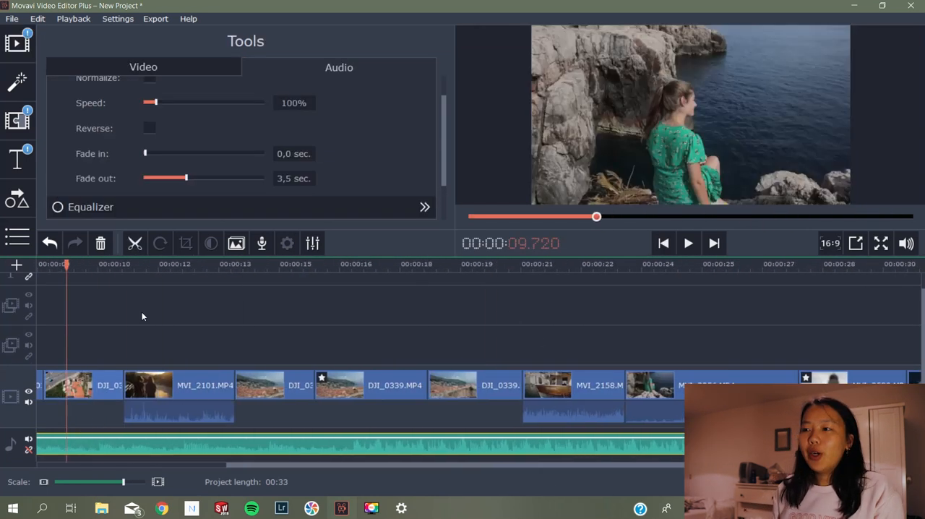
{"action": "scroll", "coordinate": [141, 312], "scroll_direction": "up", "scroll_amount": 5}
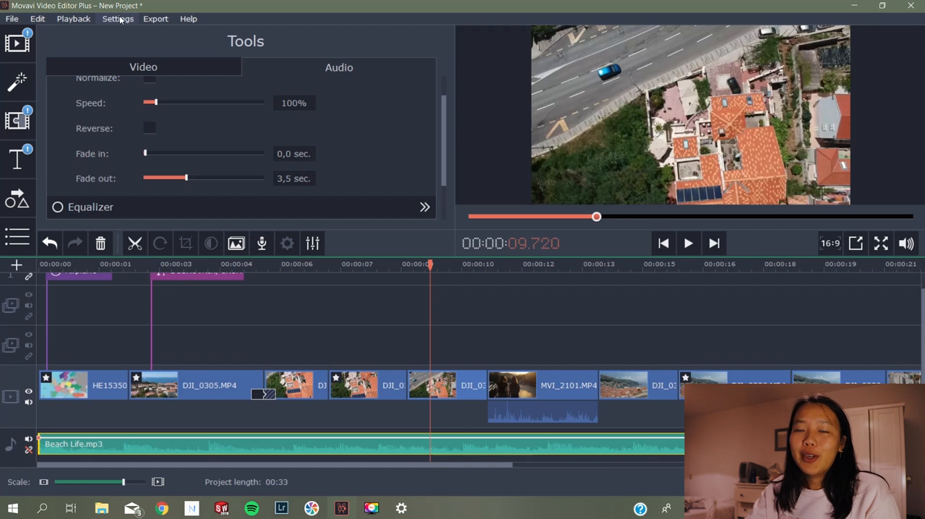
Look through the available video editing tools, from Color Adjustments to Slow Motion, and clear the timeline selection
{"action": "scroll", "coordinate": [343, 172], "scroll_direction": "down", "scroll_amount": 2}
{"action": "scroll", "coordinate": [342, 172], "scroll_direction": "up", "scroll_amount": 3}
{"action": "left_click", "coordinate": [191, 67]}
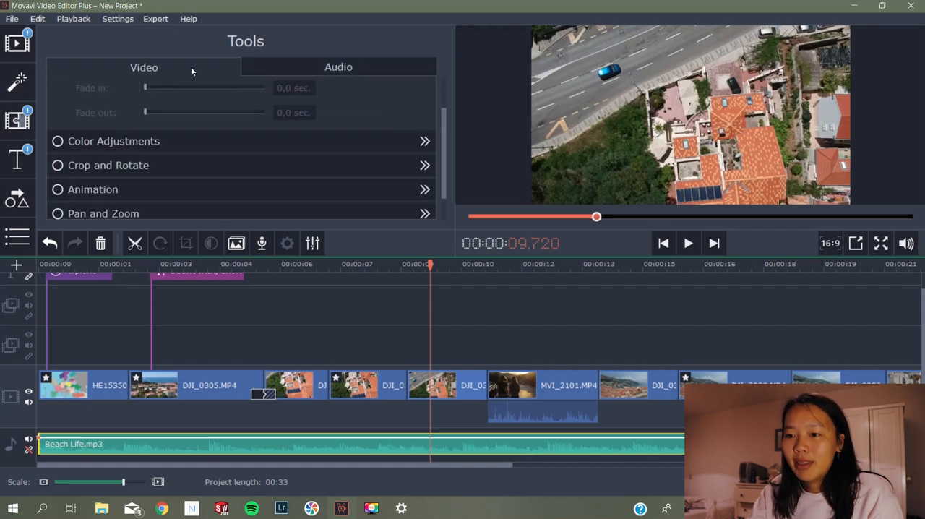
{"action": "scroll", "coordinate": [219, 166], "scroll_direction": "down", "scroll_amount": 5}
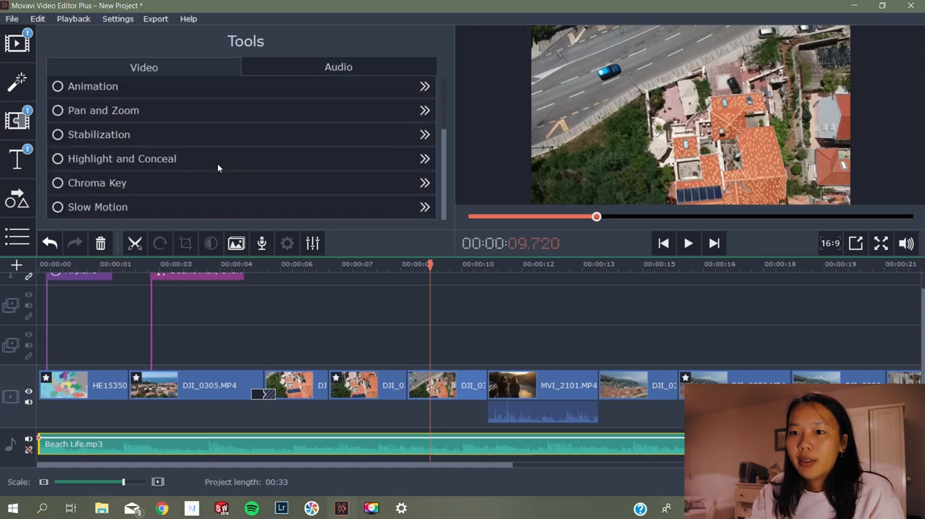
{"action": "left_click", "coordinate": [117, 313]}
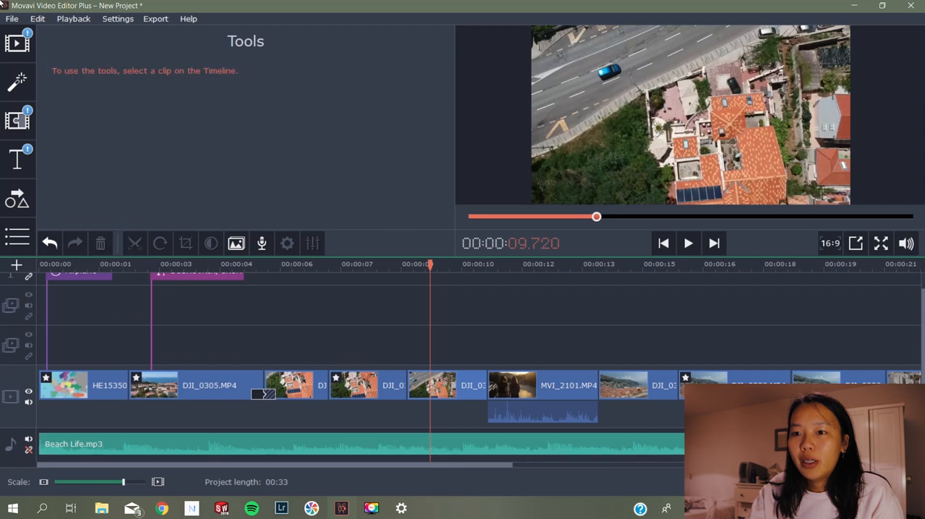
Open the video export setup, review the available formats and set the MP4 quality to Highest
{"action": "left_click", "coordinate": [12, 19]}
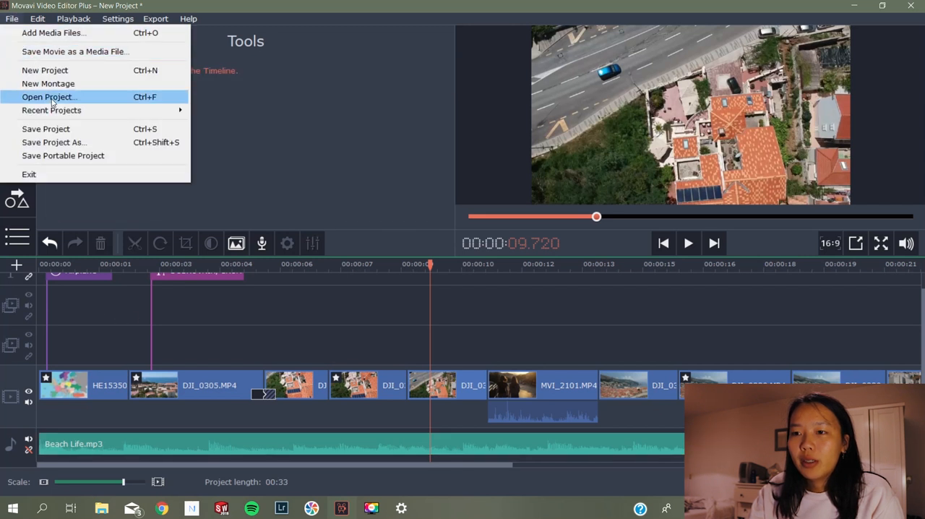
{"action": "left_click", "coordinate": [275, 112]}
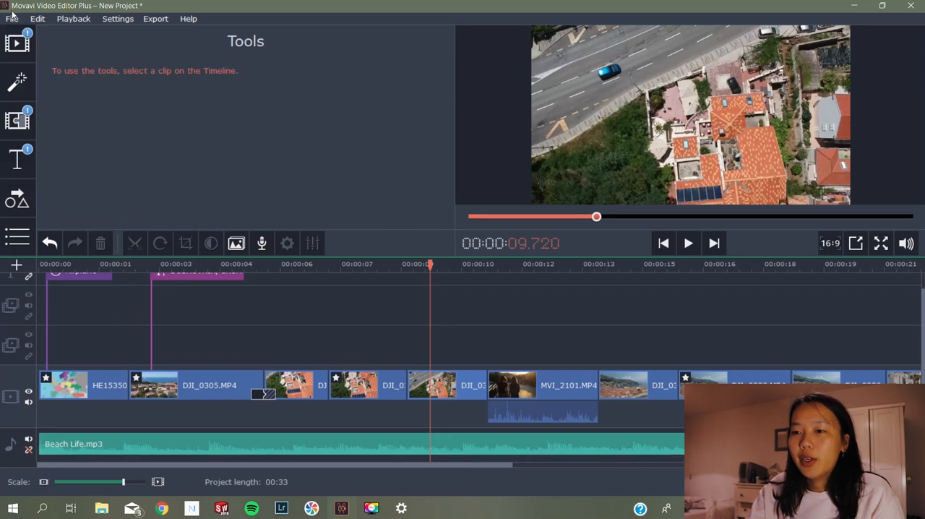
{"action": "left_click", "coordinate": [156, 20]}
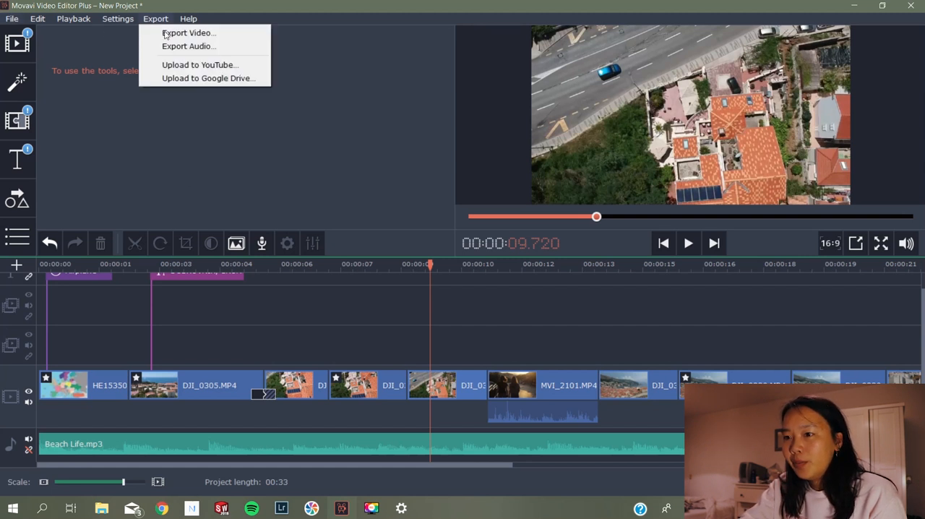
{"action": "left_click", "coordinate": [181, 34]}
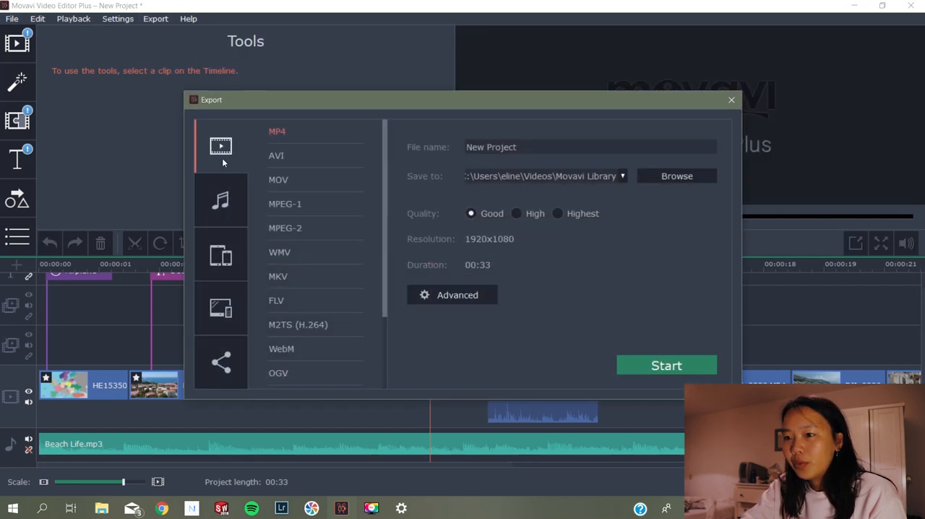
{"action": "scroll", "coordinate": [288, 174], "scroll_direction": "down", "scroll_amount": 2}
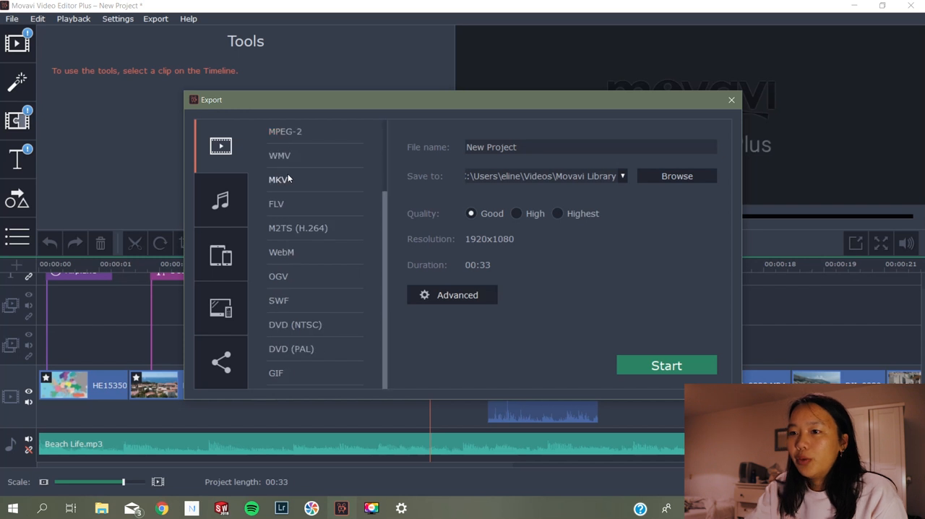
{"action": "scroll", "coordinate": [311, 192], "scroll_direction": "up", "scroll_amount": 2}
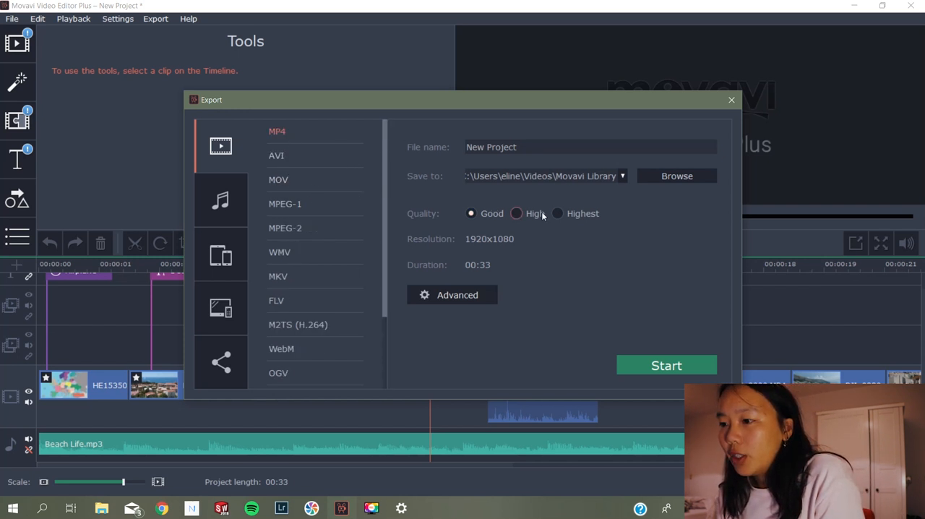
{"action": "left_click", "coordinate": [569, 211]}
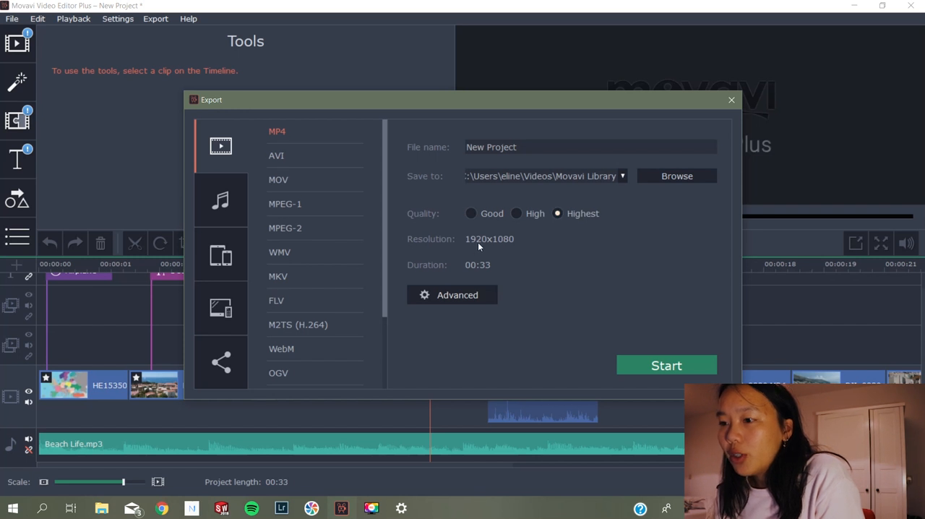
Set the export frame rate to 25 with VBR bitrate and the audio sample rate to 48000, and close the export setup without starting it
{"action": "left_click", "coordinate": [450, 298]}
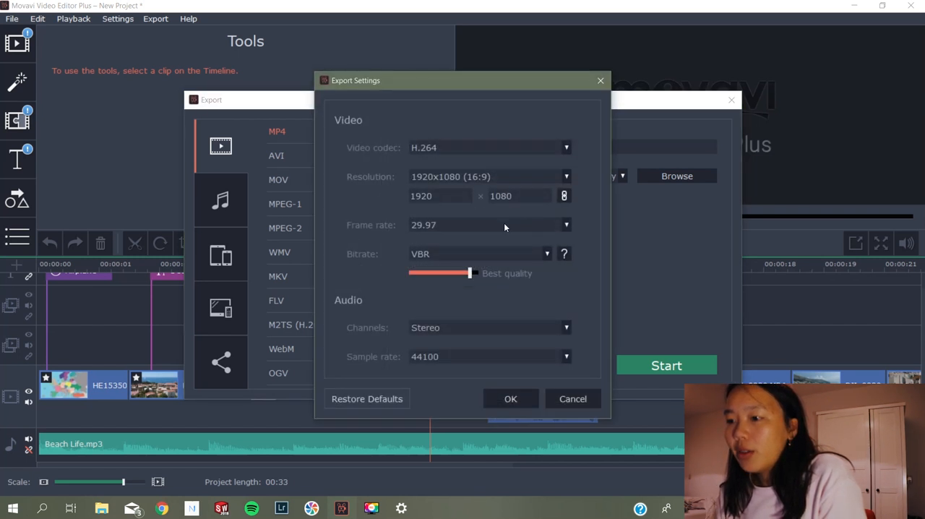
{"action": "left_click", "coordinate": [509, 226]}
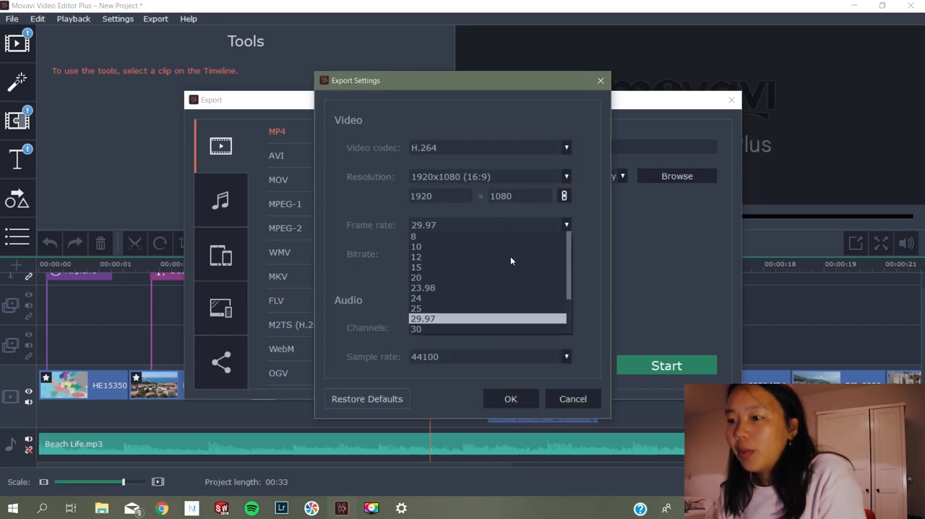
{"action": "left_click", "coordinate": [421, 307]}
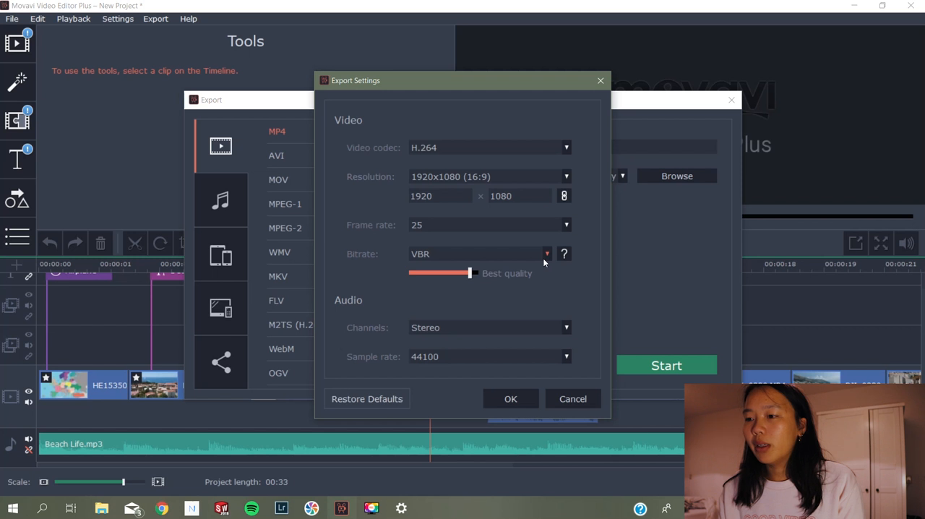
{"action": "left_click", "coordinate": [546, 255]}
{"action": "left_click", "coordinate": [428, 287]}
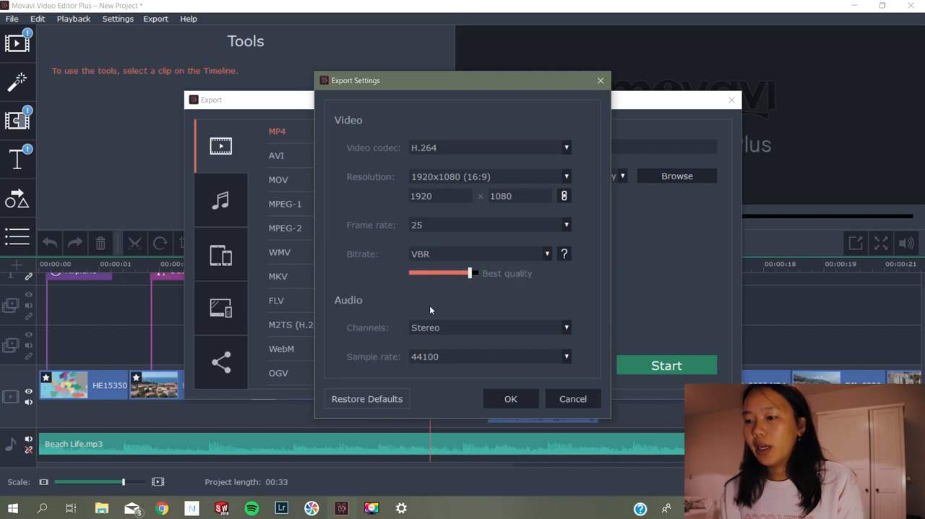
{"action": "left_click", "coordinate": [435, 357]}
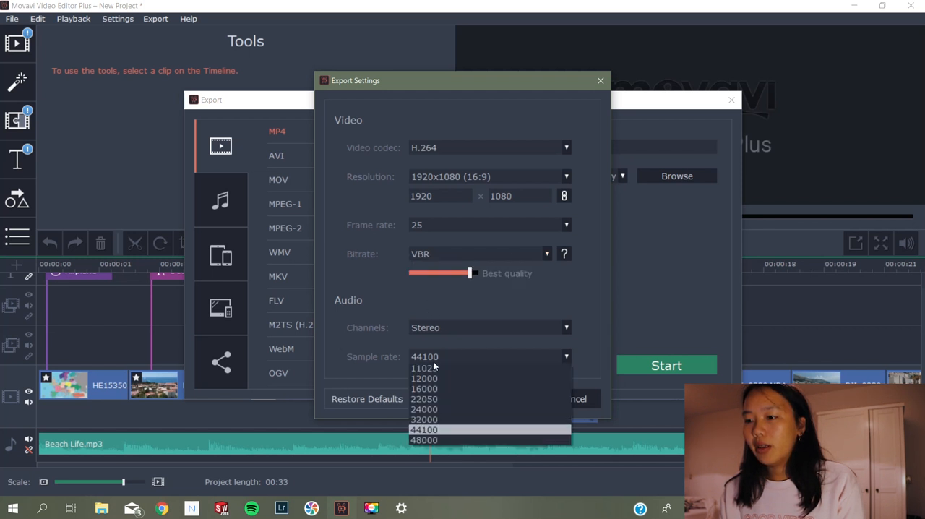
{"action": "left_click", "coordinate": [443, 440]}
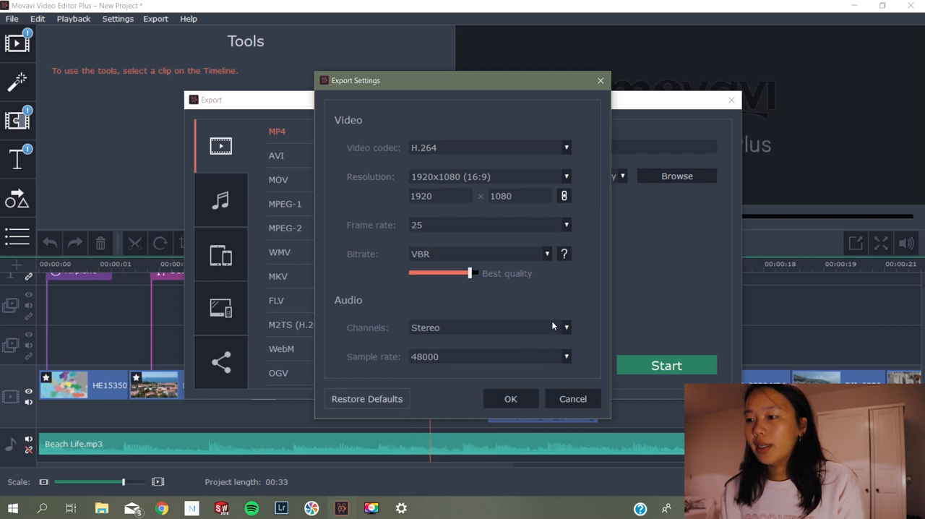
{"action": "left_click", "coordinate": [494, 398]}
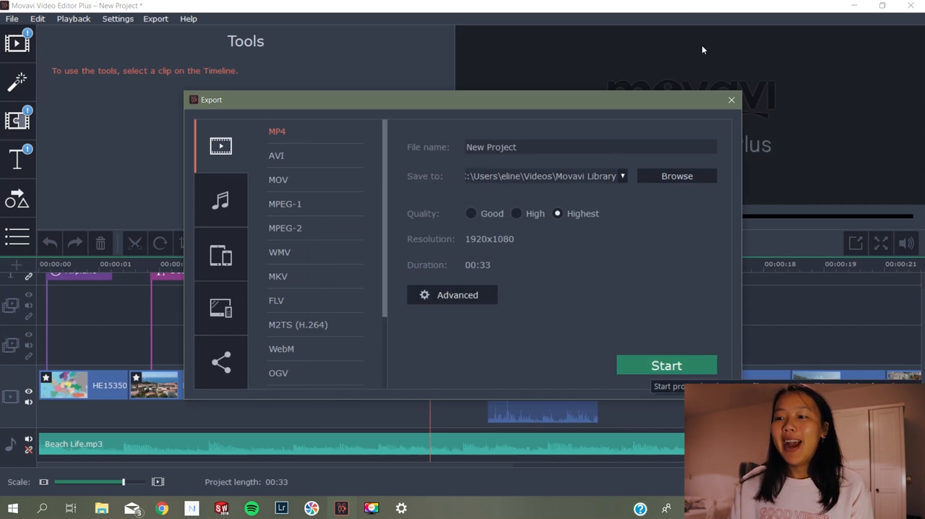
{"action": "left_click", "coordinate": [727, 98]}
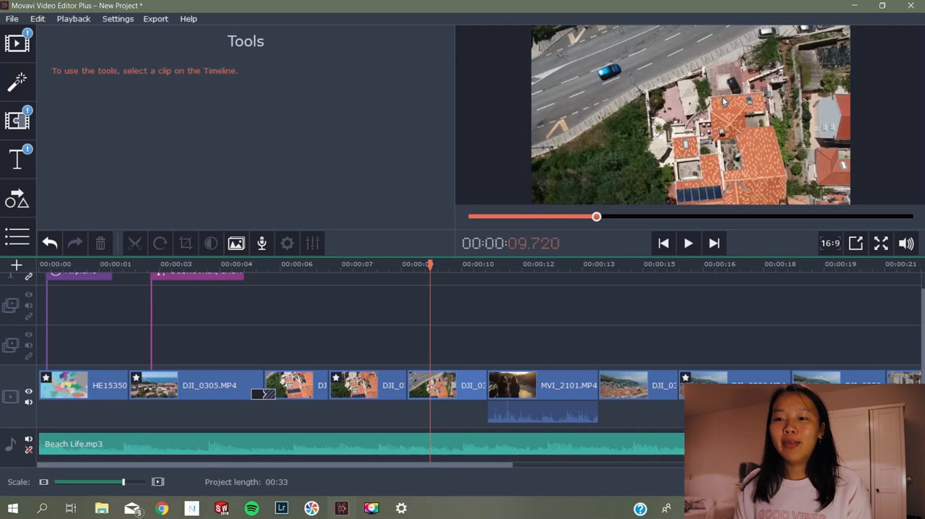